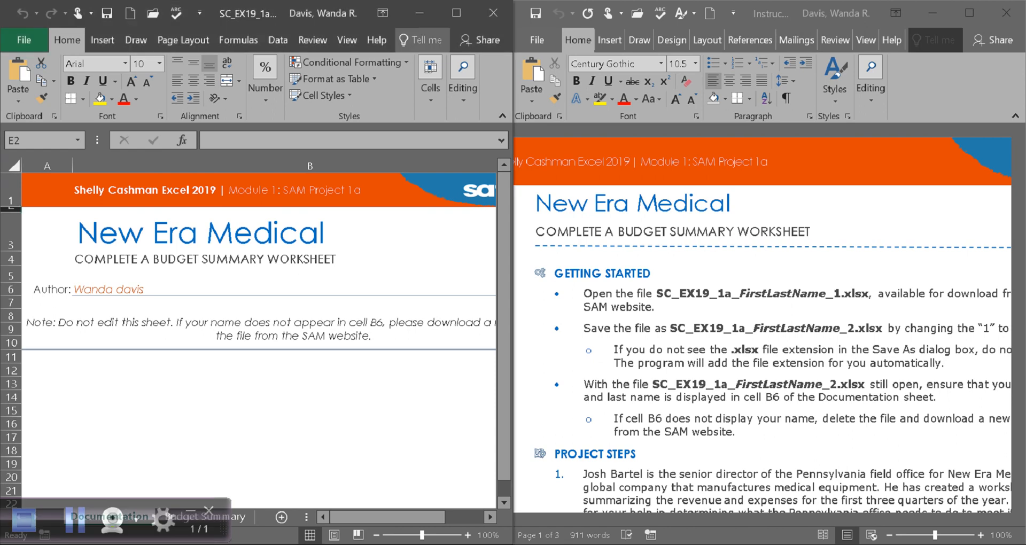
# Open the File backstage Info page for the New Era Medical workbook.
pyautogui.click(24, 40)
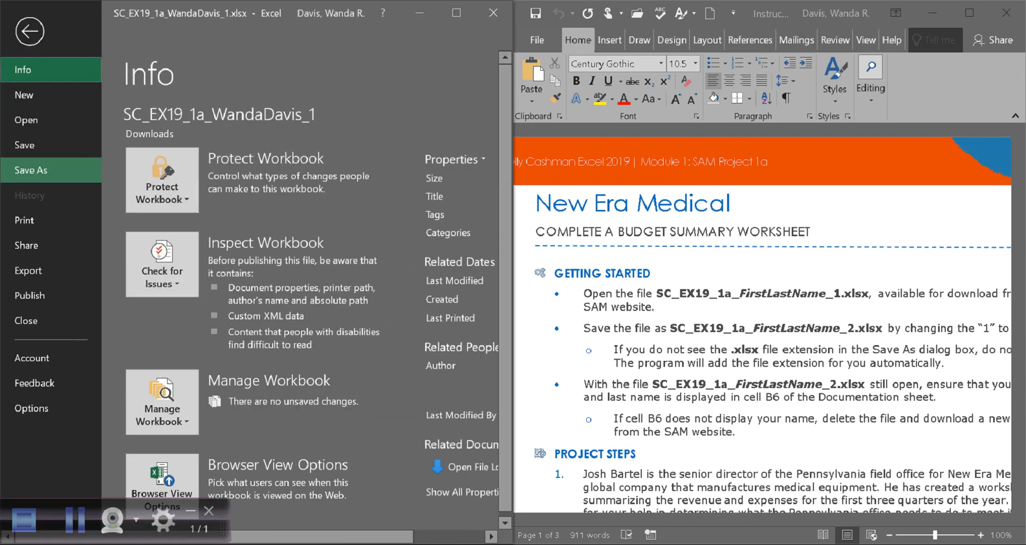
# Open Save As, browse to the Documents folder, and select the file name for editing.
pyautogui.click(31, 170)
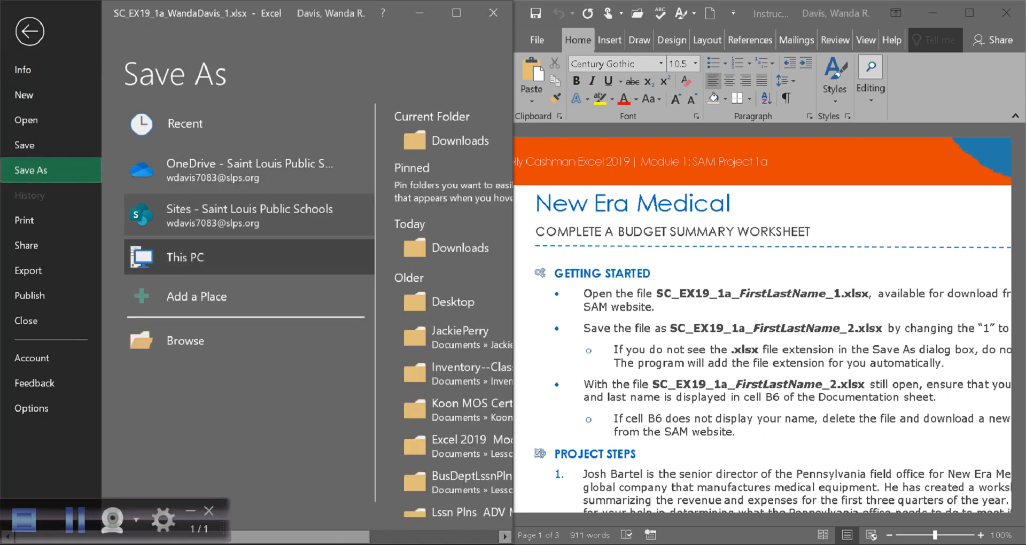
pyautogui.click(186, 341)
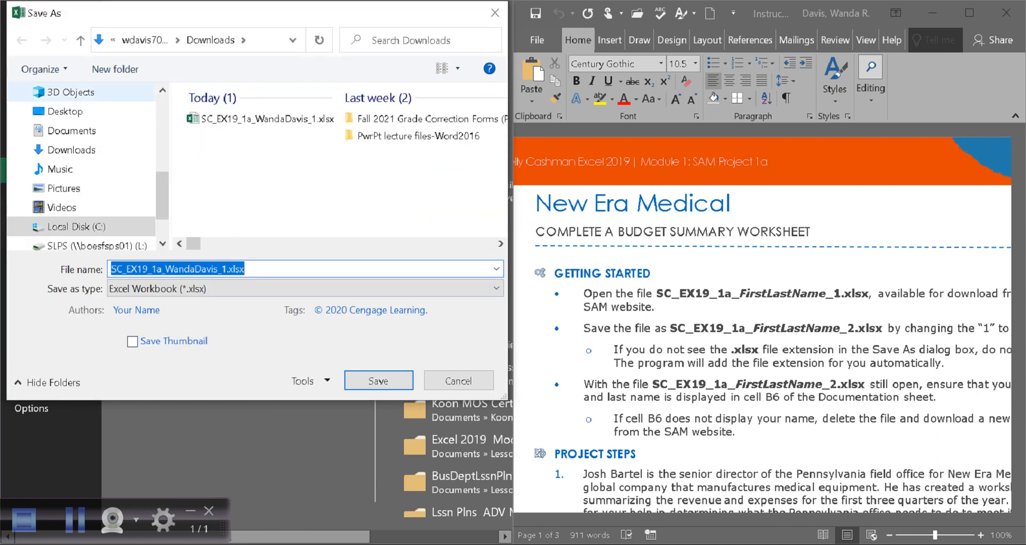
pyautogui.click(71, 130)
pyautogui.scroll(-5, 251, 206)
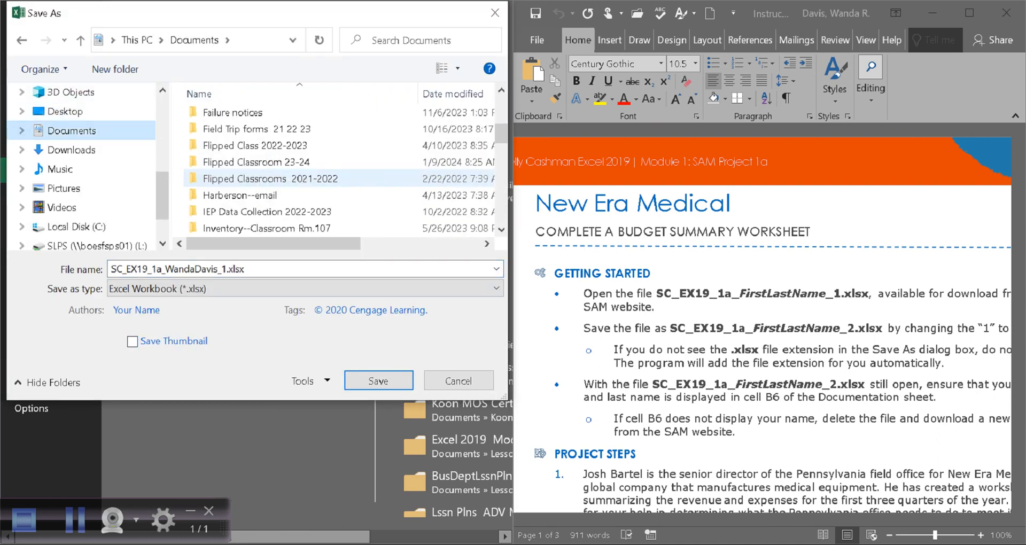
pyautogui.scroll(2, 251, 206)
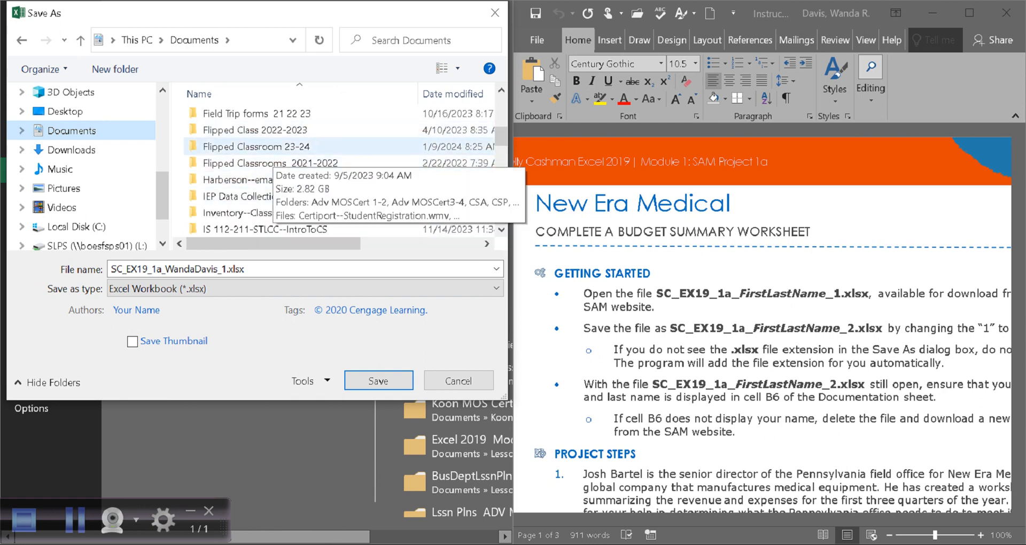
pyautogui.doubleClick(251, 146)
pyautogui.doubleClick(221, 134)
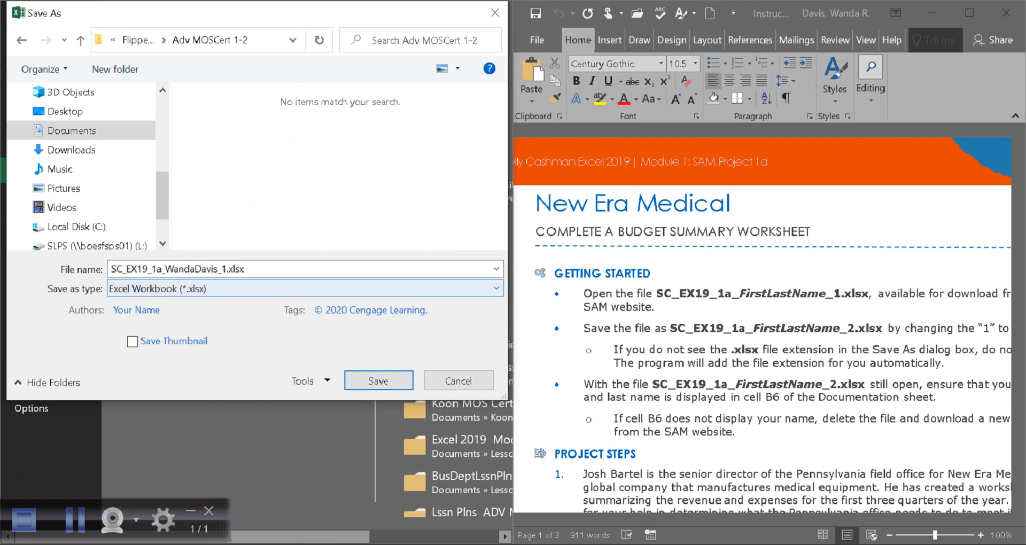
pyautogui.click(75, 520)
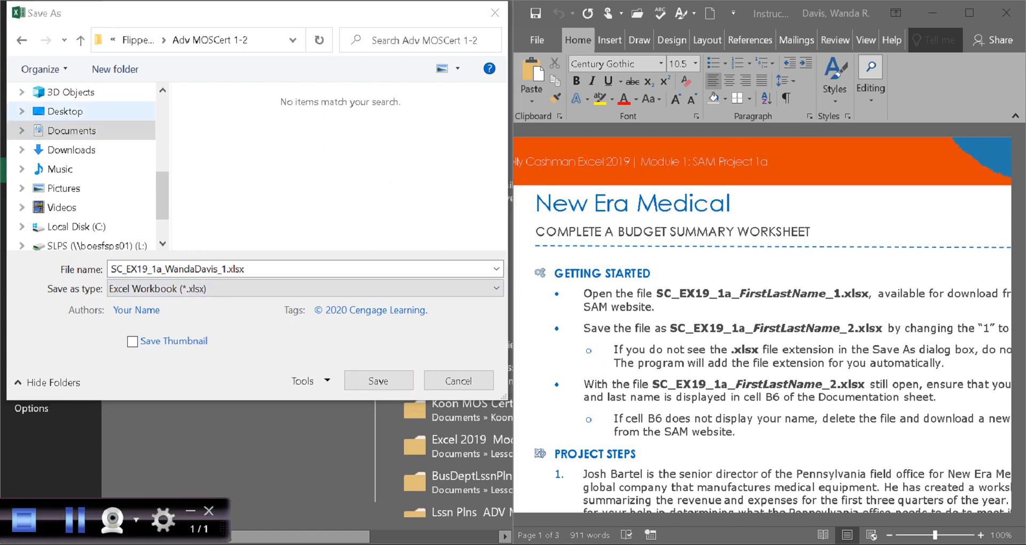
pyautogui.click(65, 111)
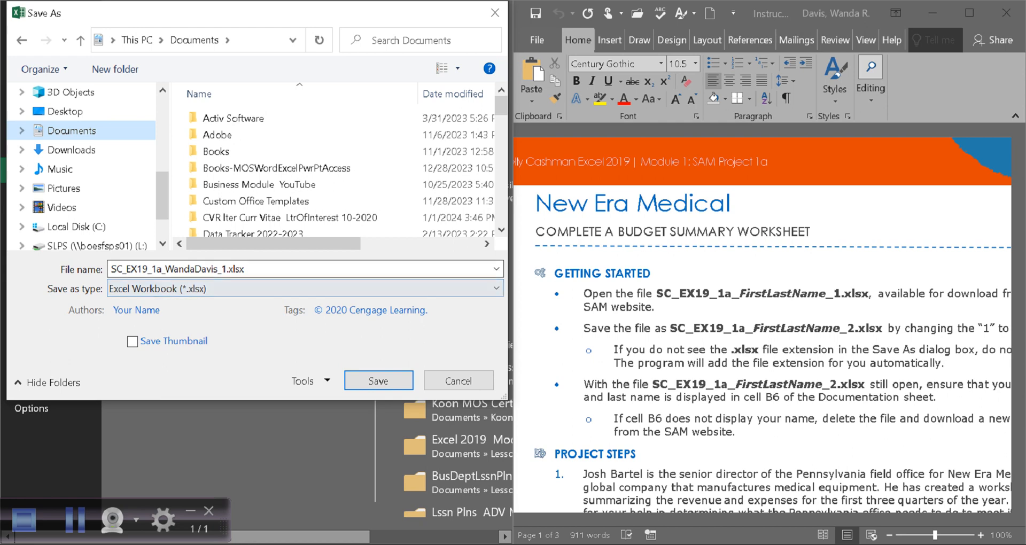
pyautogui.click(219, 269)
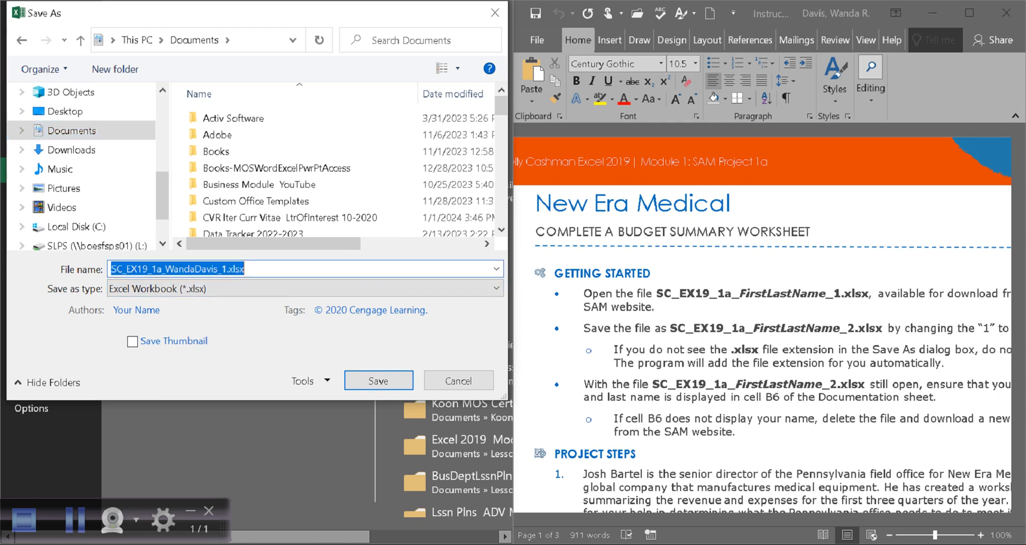
# Change the trailing 1 in the SC_EX19_1a_ file name to 2.
pyautogui.moveTo(219, 270); pyautogui.dragTo(164, 269)
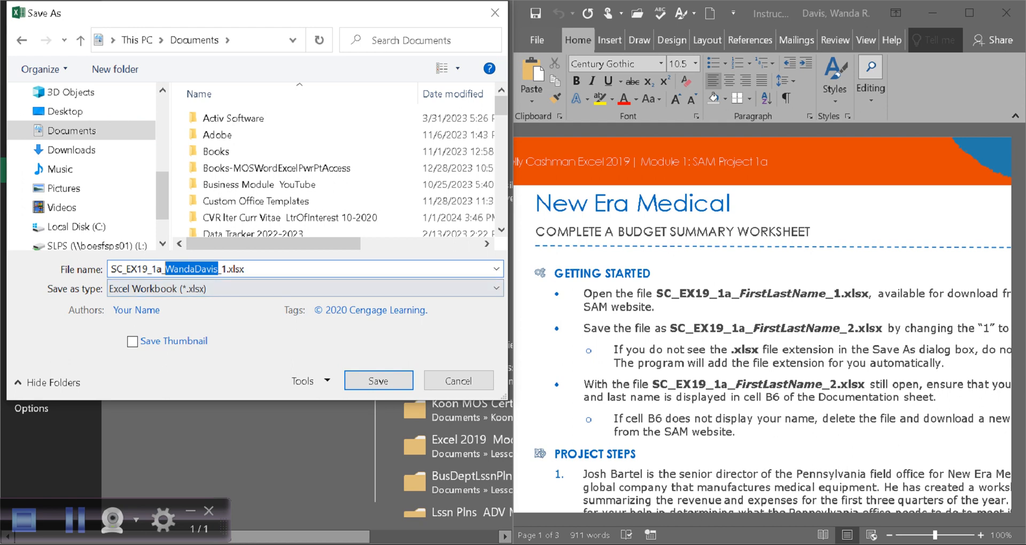
pyautogui.click(227, 269)
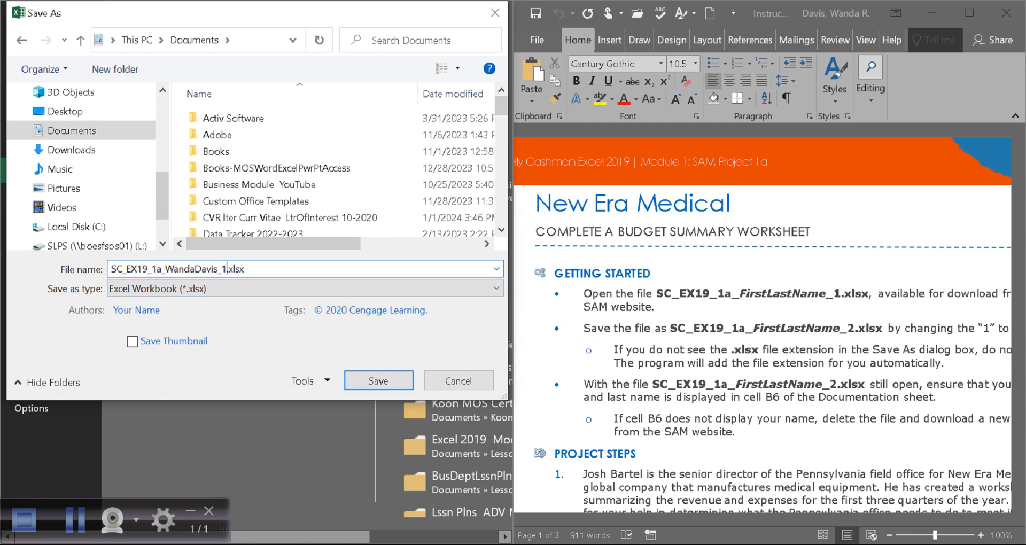
pyautogui.press('BackSpace')
pyautogui.write('2')
# Check the Getting Started instructions, then save the _2 copy into Documents.
pyautogui.scroll(-2, 769, 320)
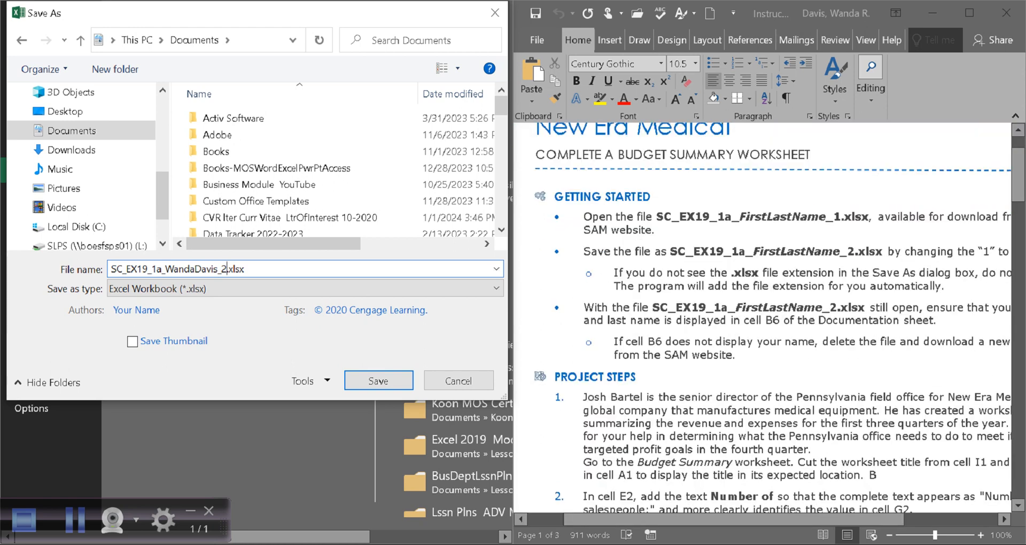
pyautogui.click(747, 196)
pyautogui.moveTo(554, 197); pyautogui.dragTo(742, 355)
pyautogui.click(765, 320)
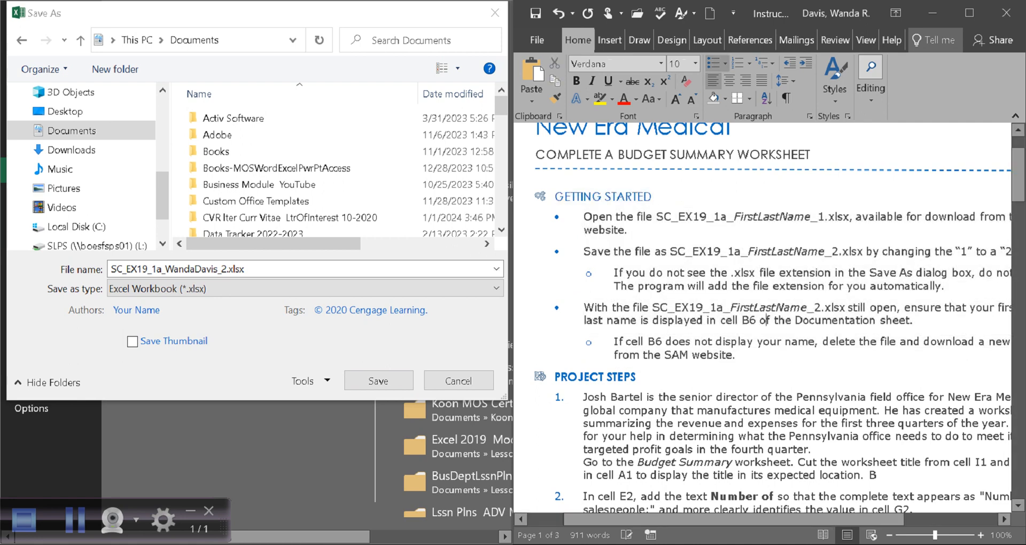
pyautogui.hotkey('ctrl', 'z')
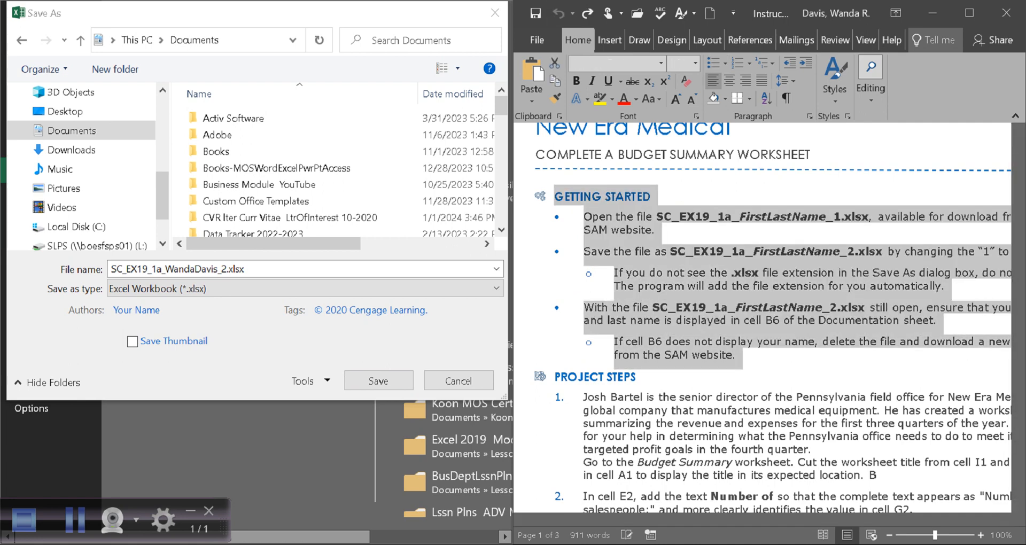
pyautogui.click(740, 321)
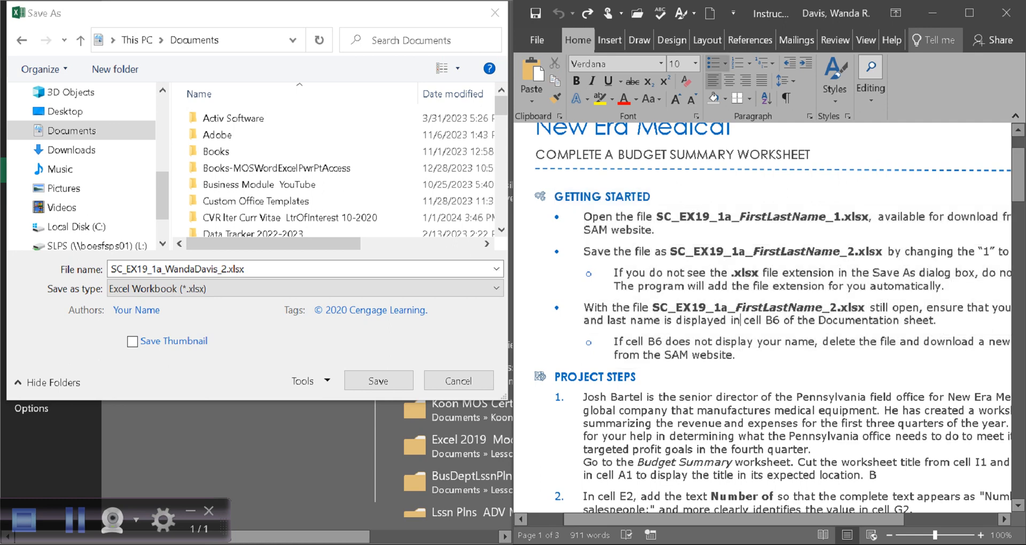
pyautogui.moveTo(734, 519); pyautogui.dragTo(771, 519)
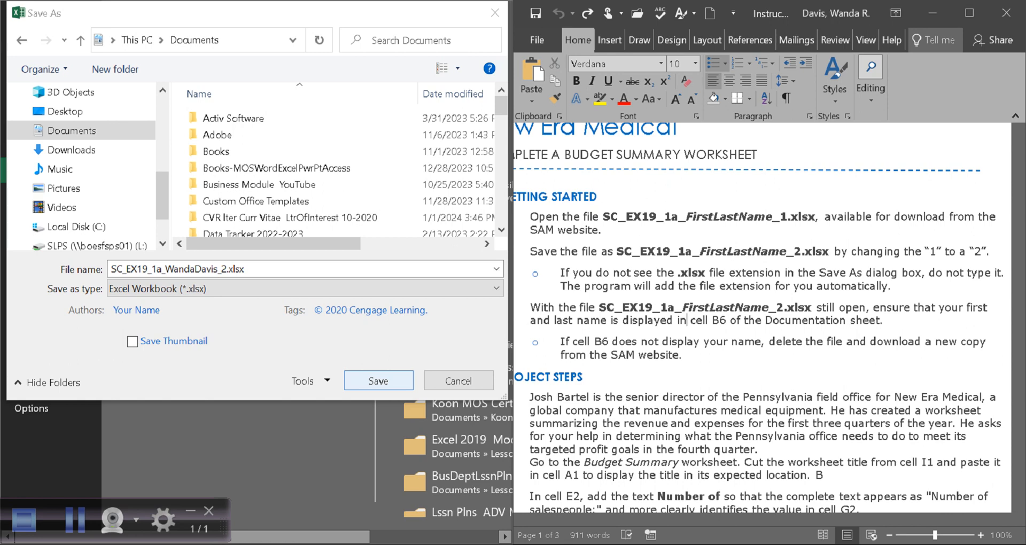
pyautogui.press('Return')
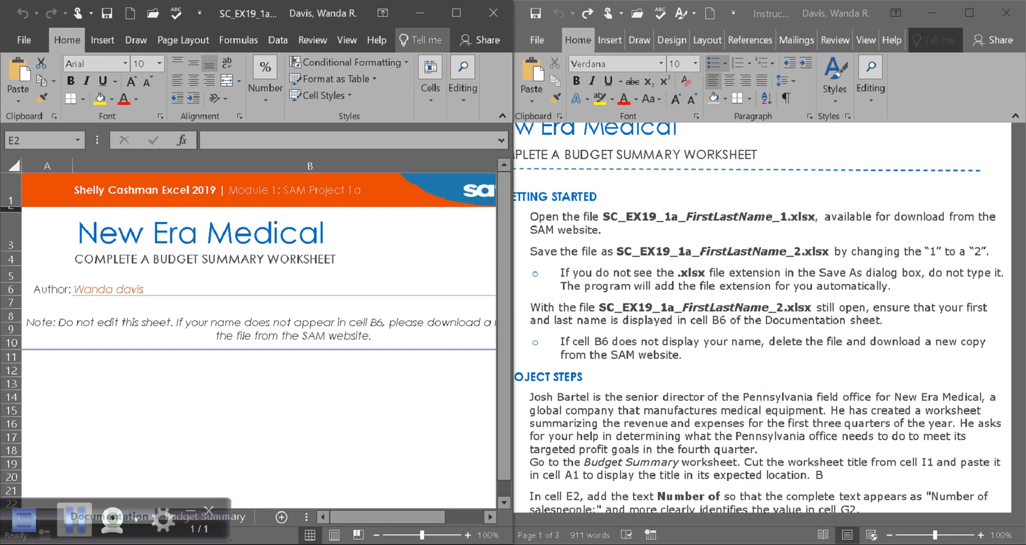
pyautogui.click(75, 520)
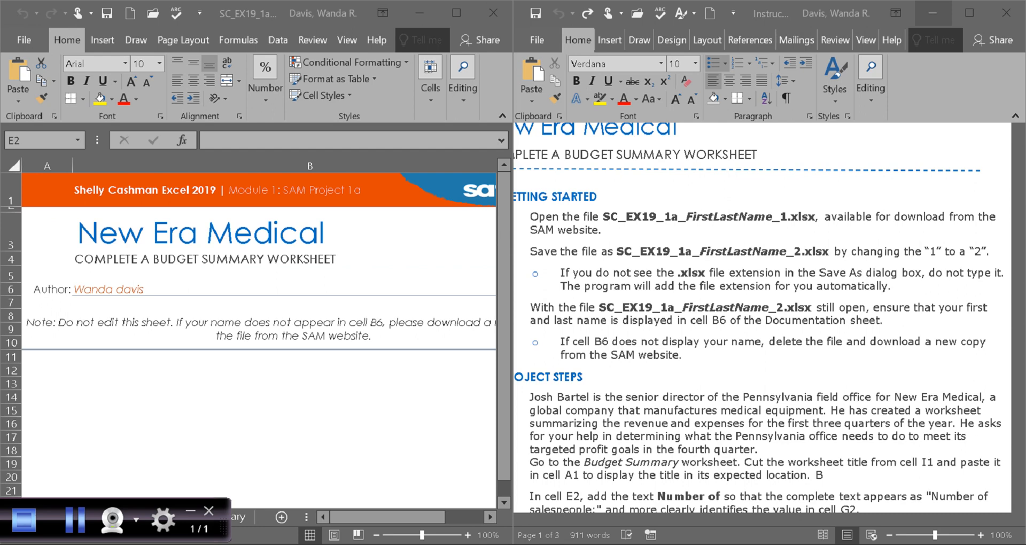
pyautogui.click(687, 321)
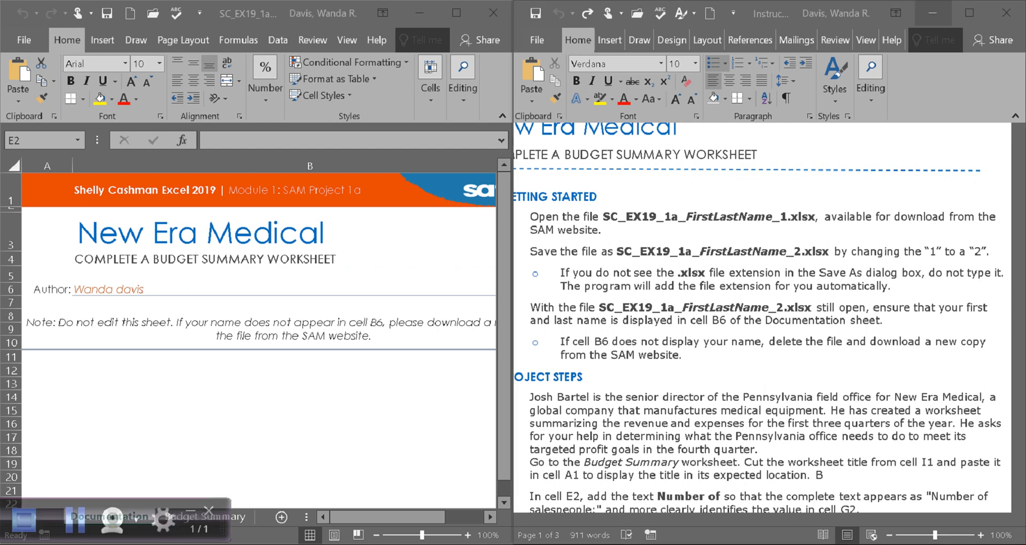
pyautogui.moveTo(873, 308); pyautogui.dragTo(887, 321)
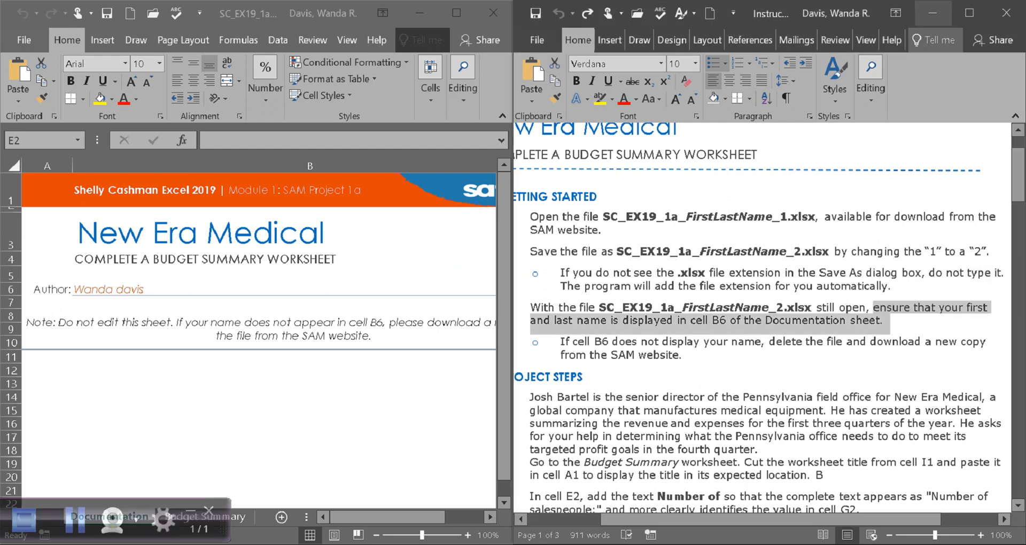
pyautogui.click(726, 321)
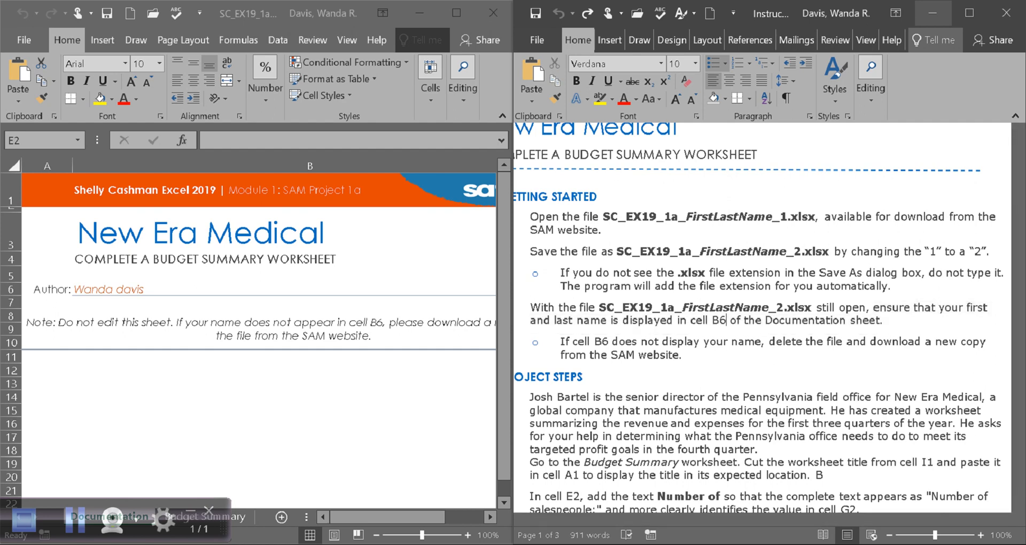
pyautogui.click(310, 165)
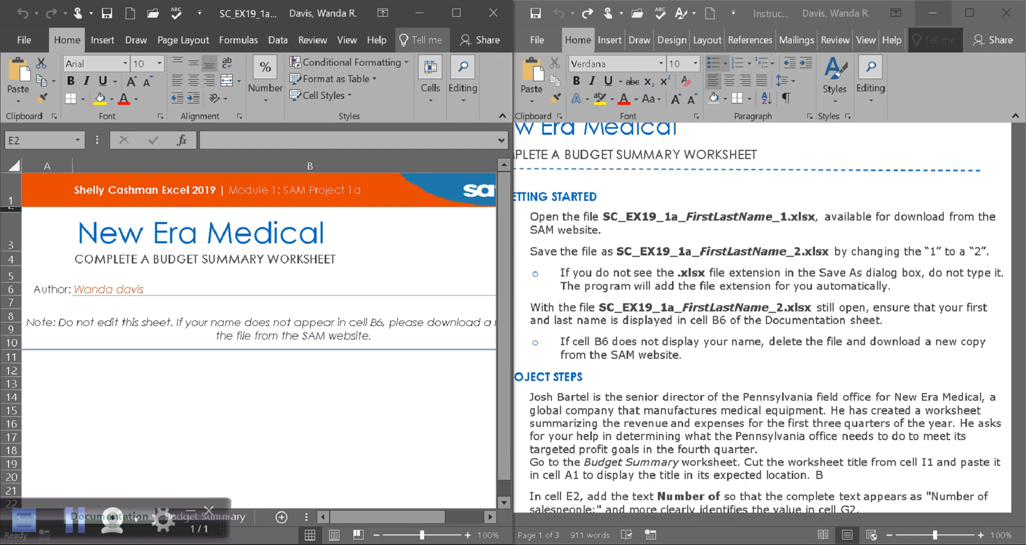
pyautogui.click(133, 289)
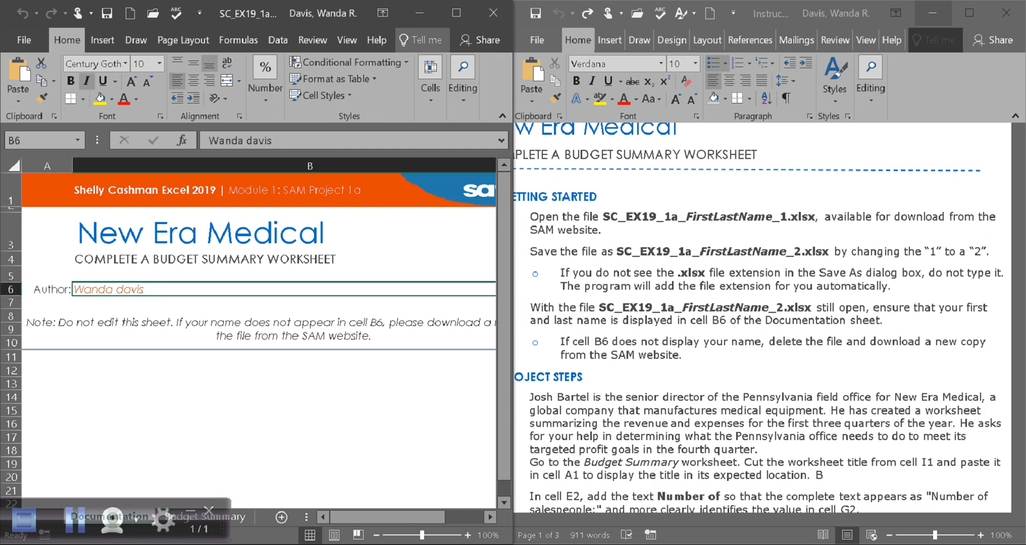
pyautogui.scroll(-1, 770, 320)
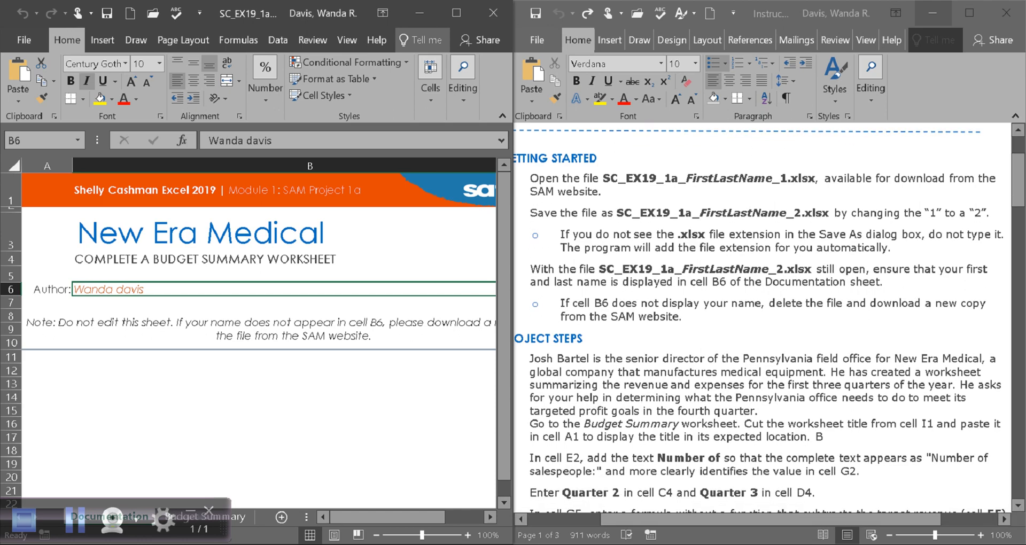
pyautogui.moveTo(769, 519); pyautogui.dragTo(742, 520)
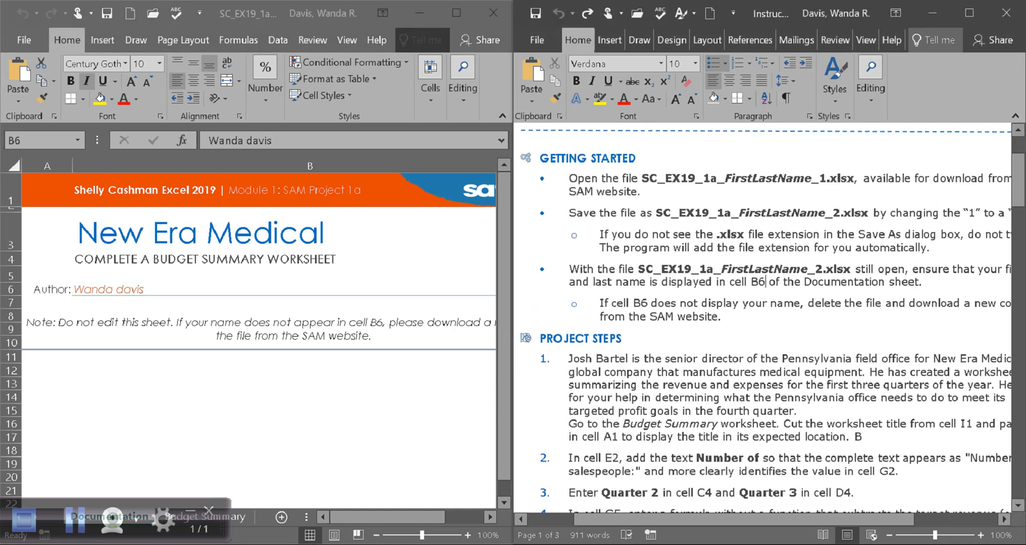
pyautogui.scroll(-2, 762, 320)
pyautogui.scroll(-2, 762, 320)
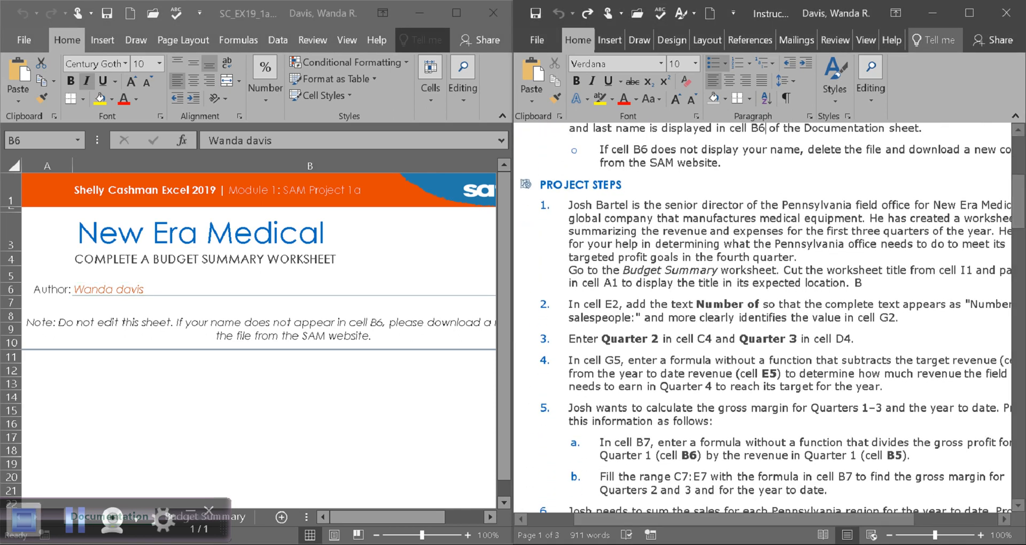
pyautogui.click(75, 519)
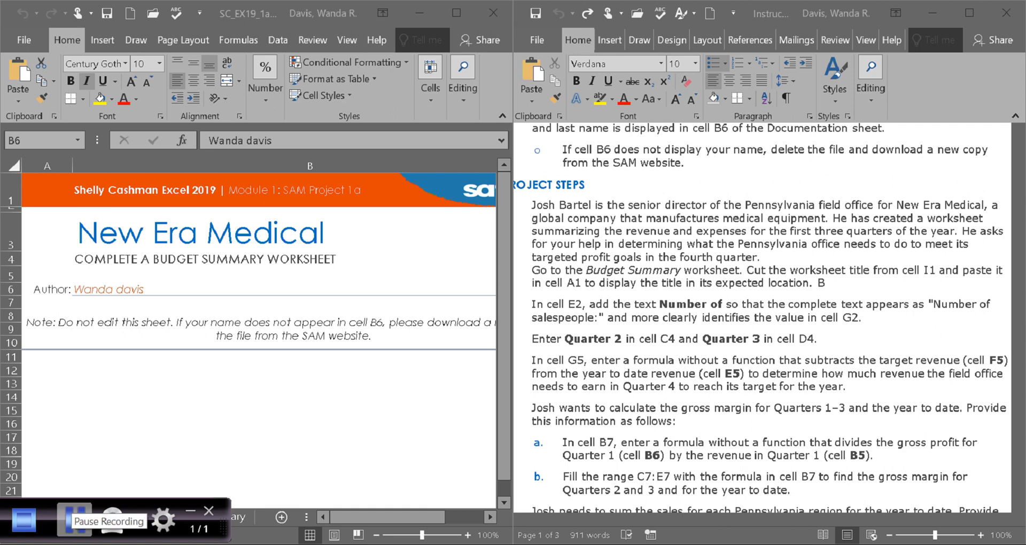
# Mark the Budget Summary instruction about moving the title from I1 to A1, then return to Excel.
pyautogui.click(69, 515)
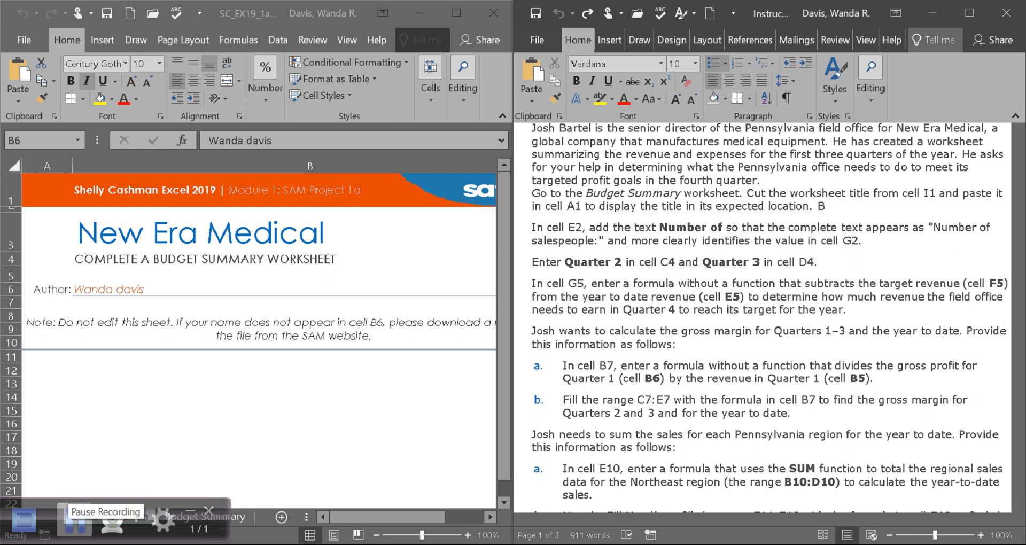
pyautogui.hotkey('alt', 'Tab')
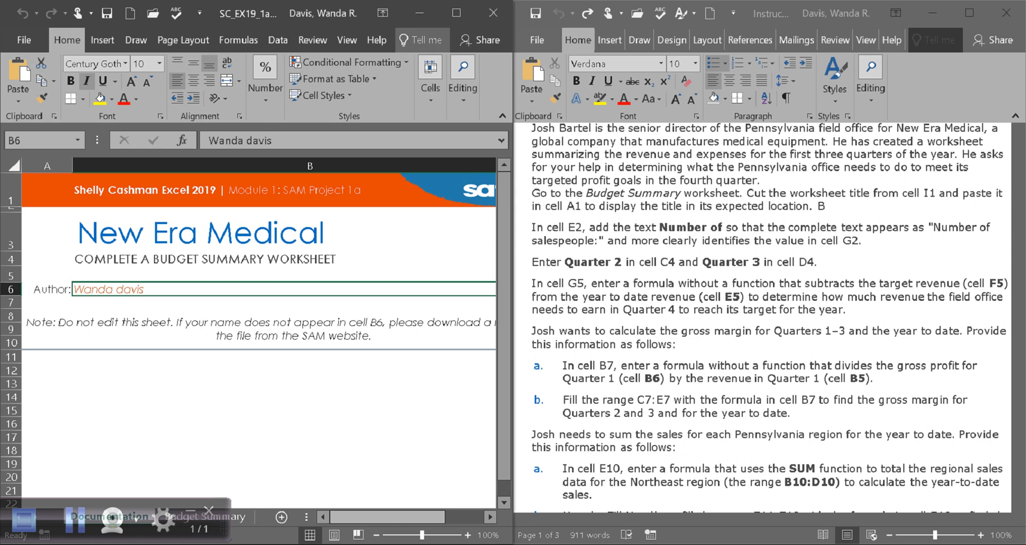
pyautogui.moveTo(388, 517)
pyautogui.mouseDown()
pyautogui.moveTo(427, 517)
pyautogui.moveTo(388, 517)
pyautogui.mouseUp()
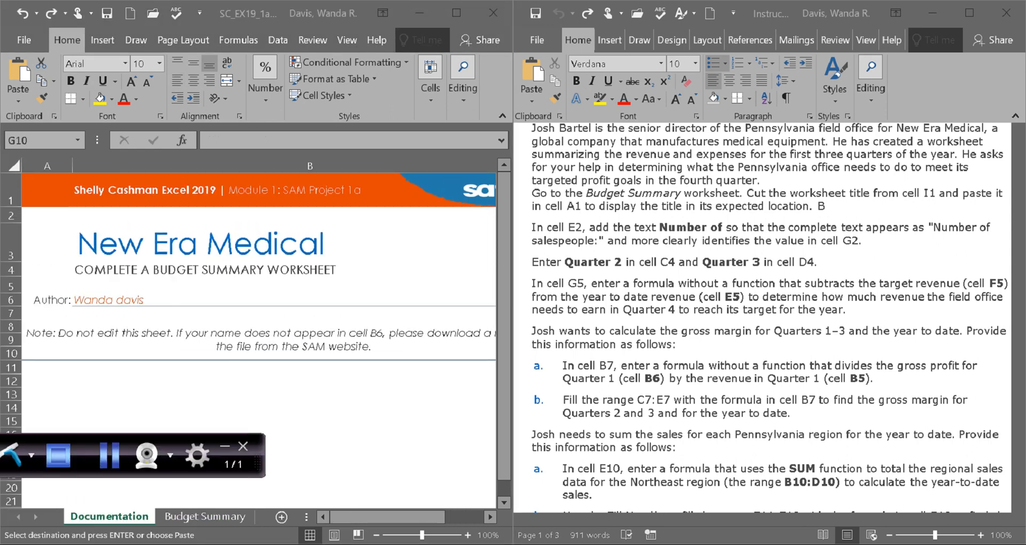
pyautogui.hotkey('alt', 'Tab')
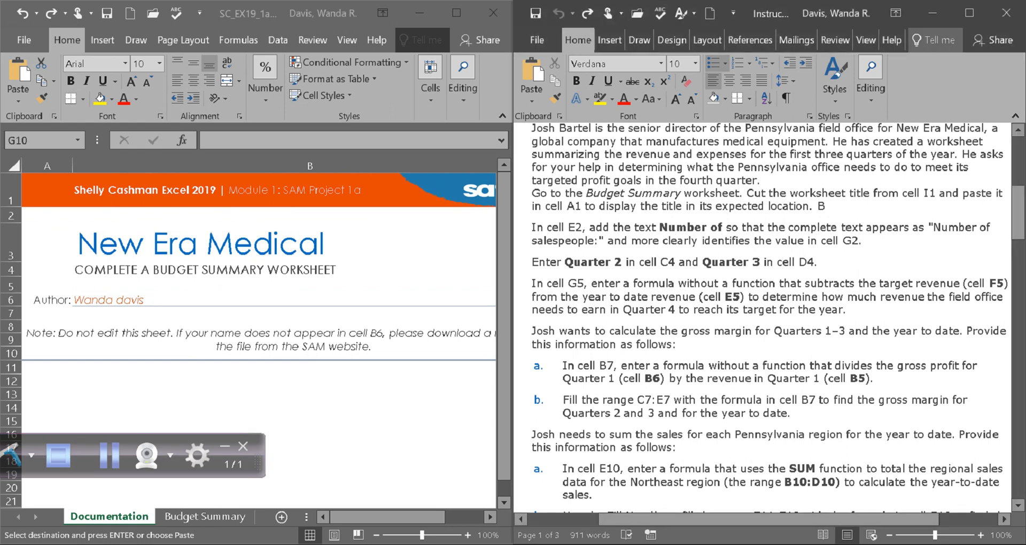
pyautogui.moveTo(532, 193); pyautogui.dragTo(740, 193)
pyautogui.click(786, 193)
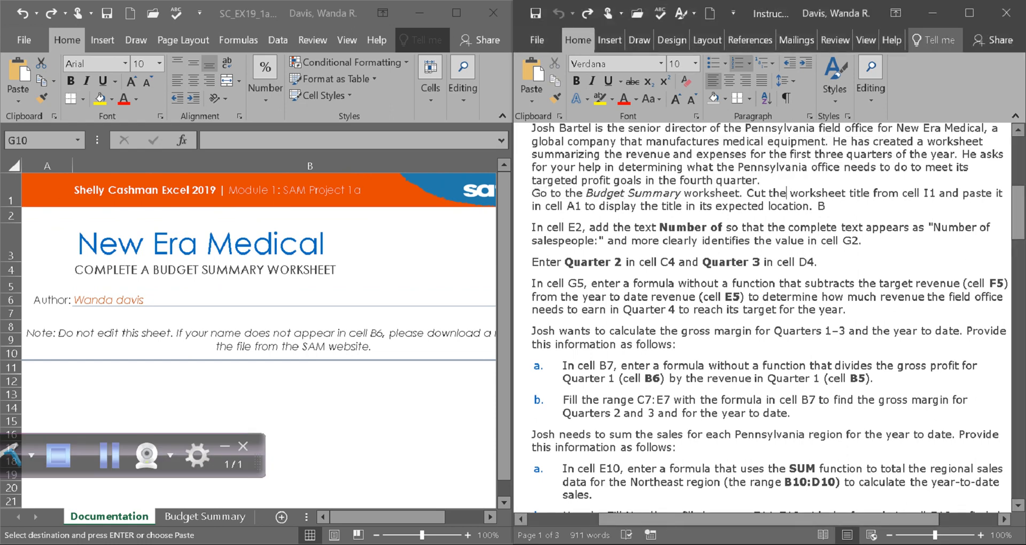
pyautogui.moveTo(924, 193); pyautogui.dragTo(936, 193)
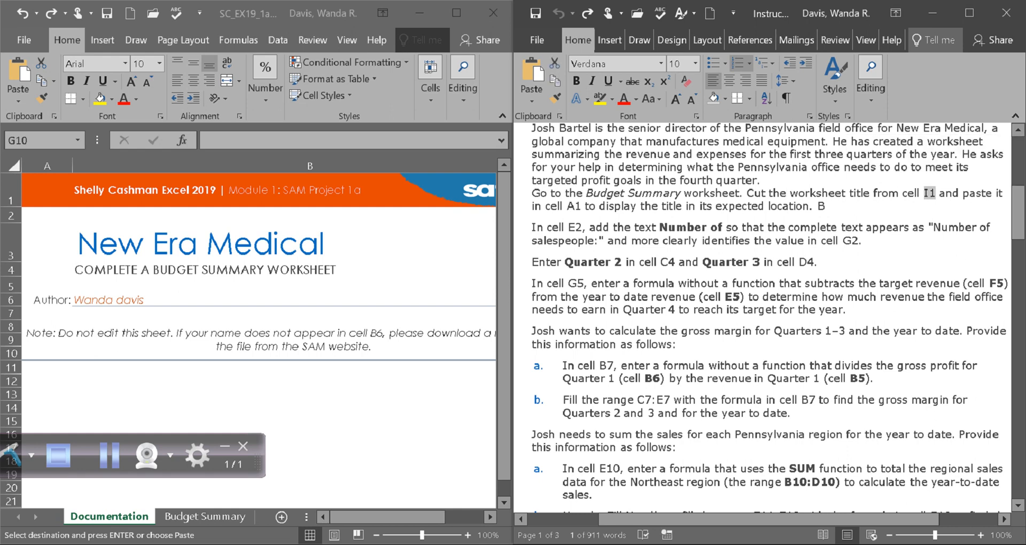
pyautogui.moveTo(567, 205); pyautogui.dragTo(583, 206)
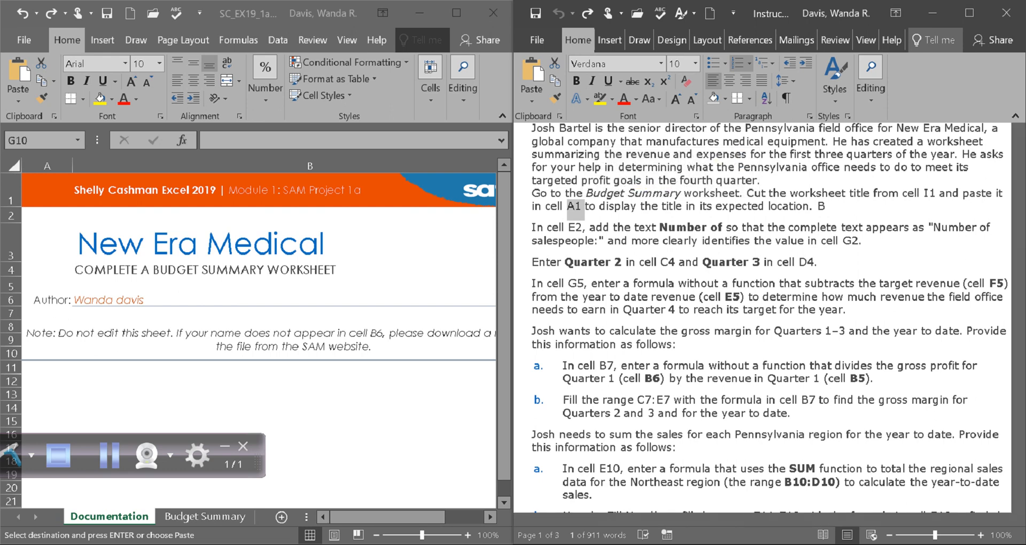
pyautogui.hotkey('alt', 'Tab')
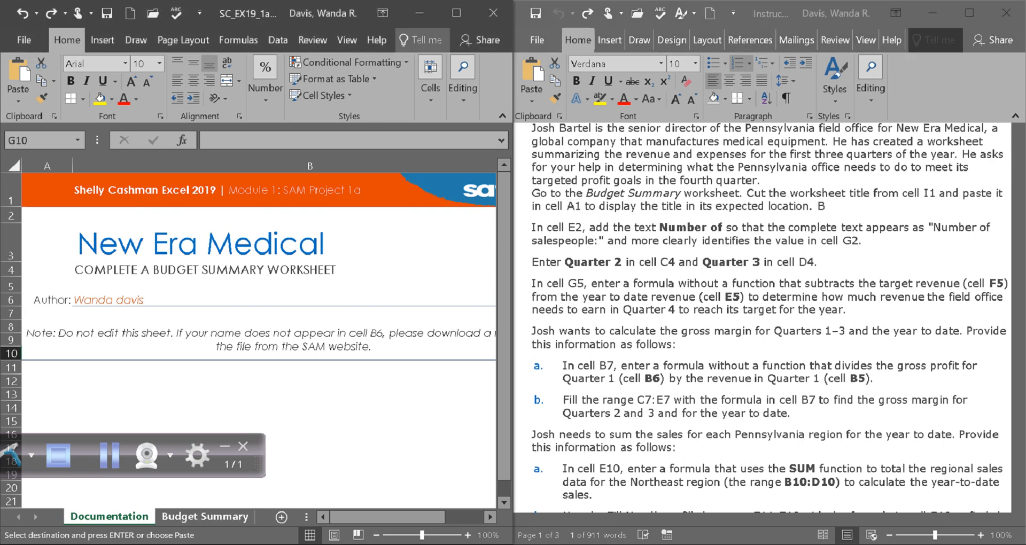
# On the Budget Summary sheet, cut the New Era Medical title from I1 and paste it into A1.
pyautogui.hotkey('ctrl', 'pagedown')
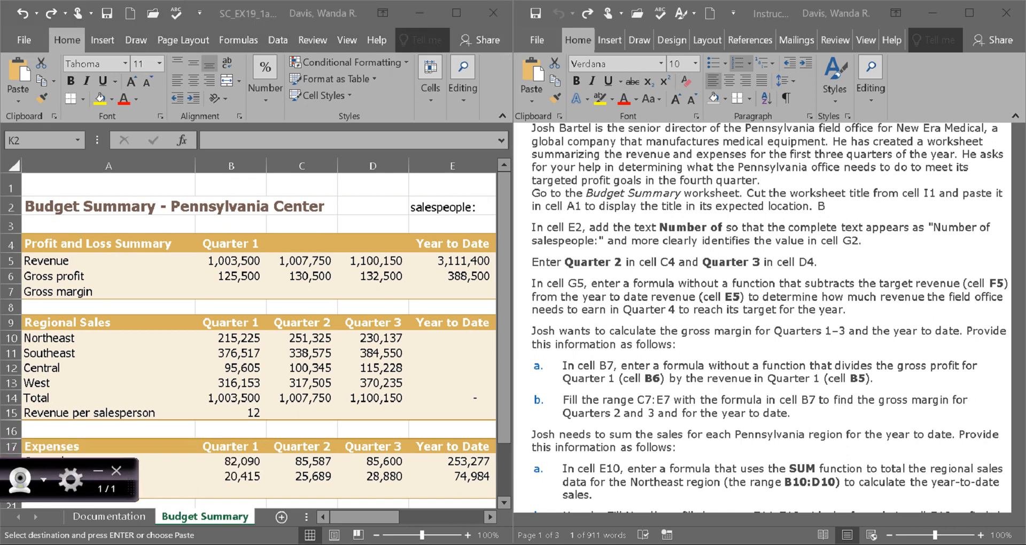
pyautogui.moveTo(363, 517); pyautogui.dragTo(434, 517)
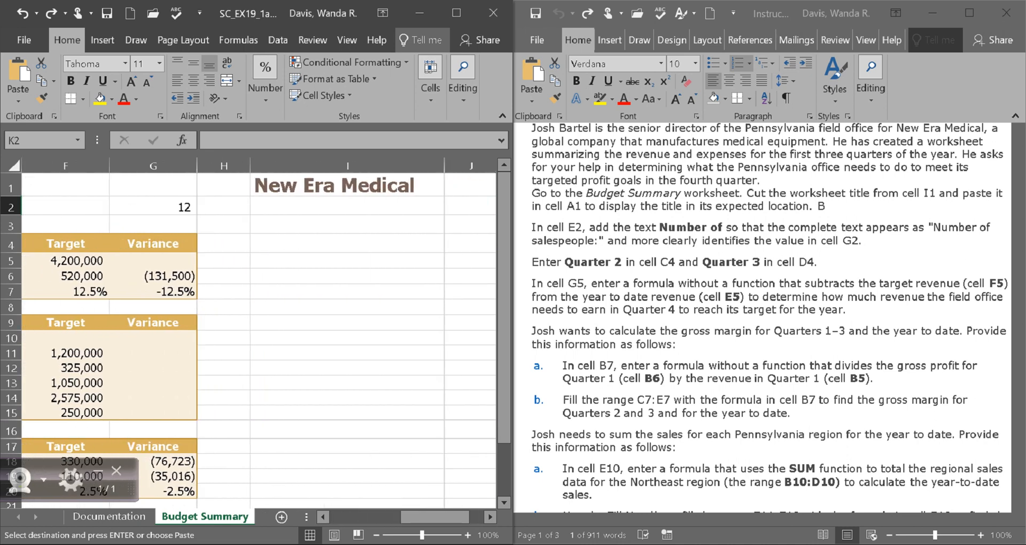
pyautogui.click(347, 185)
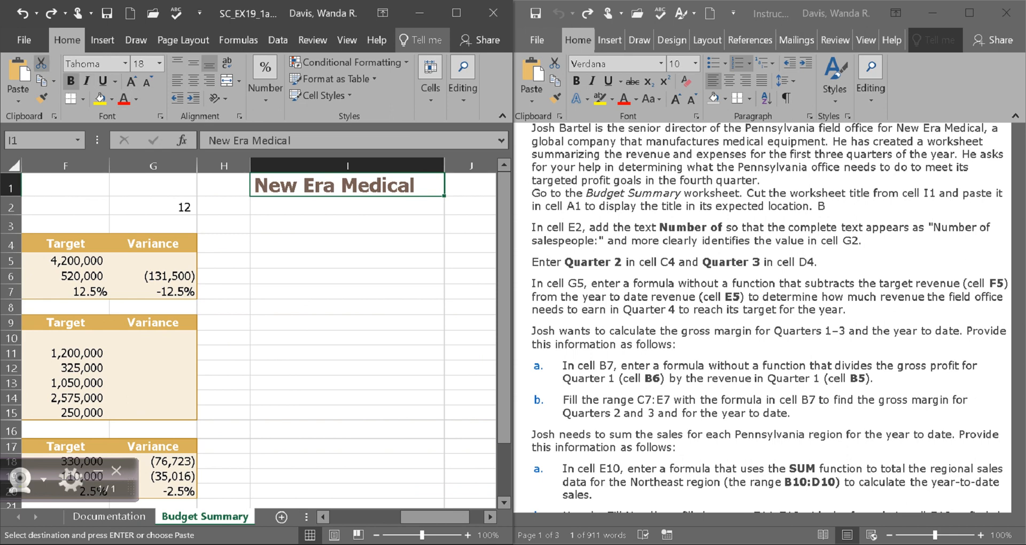
pyautogui.click(41, 63)
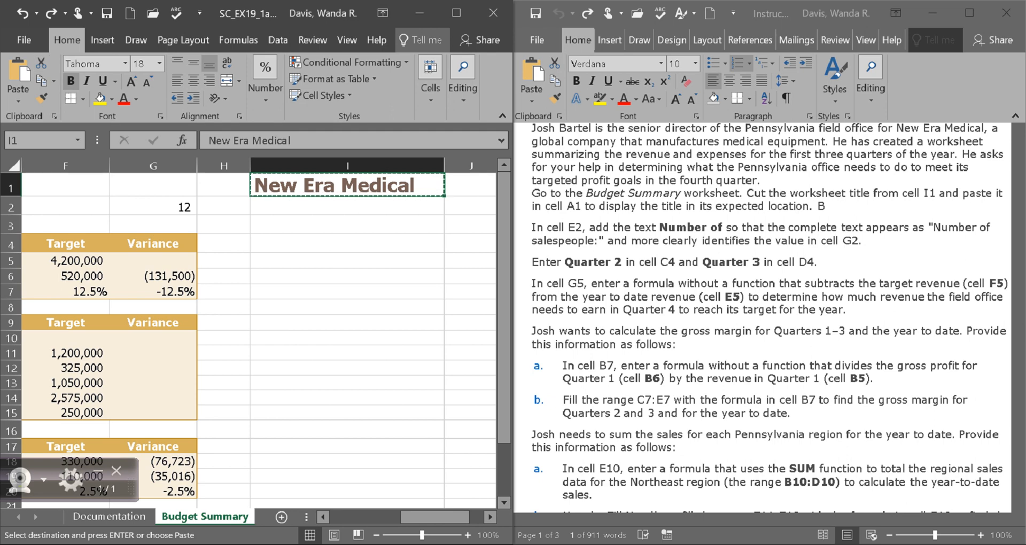
pyautogui.hscroll(-5, 257, 331)
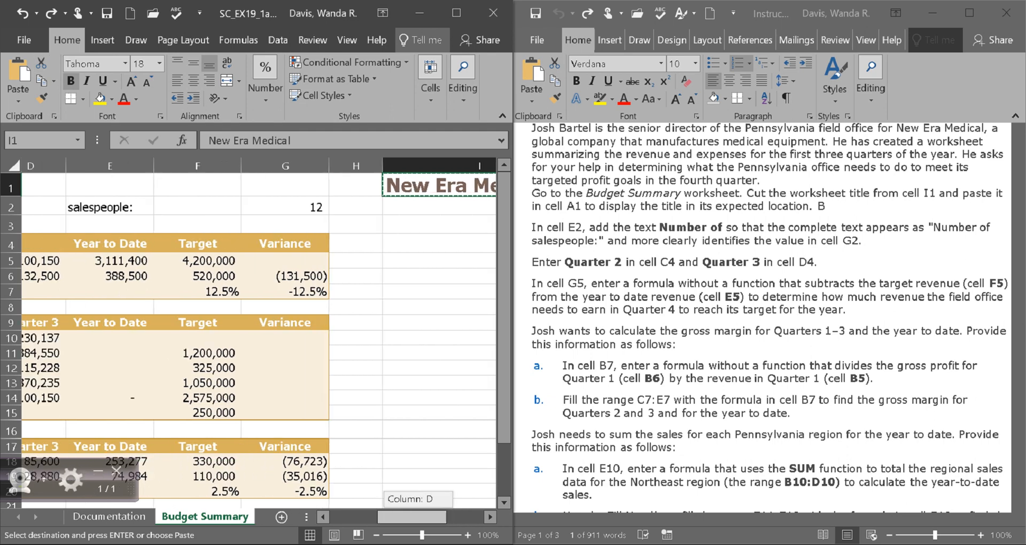
pyautogui.click(108, 185)
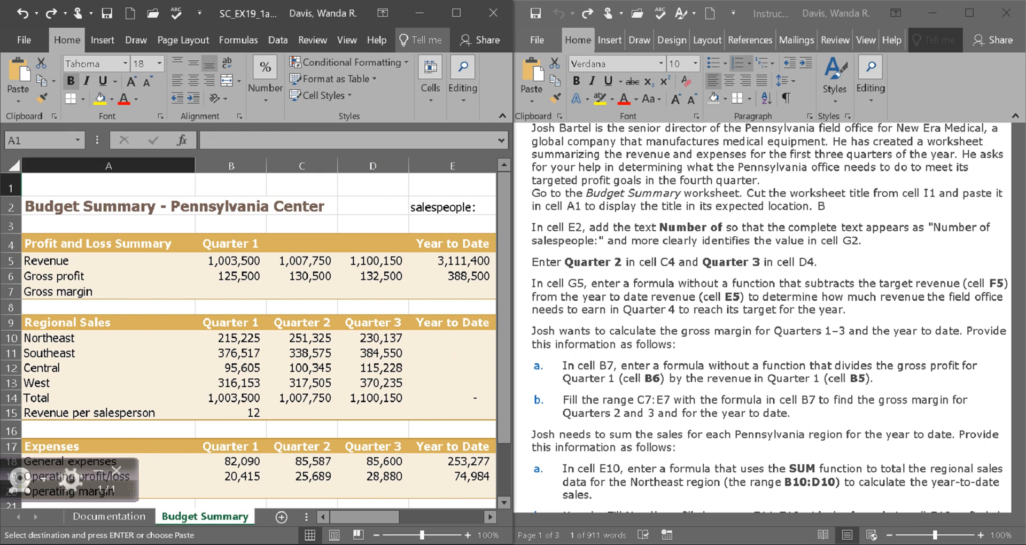
pyautogui.click(19, 70)
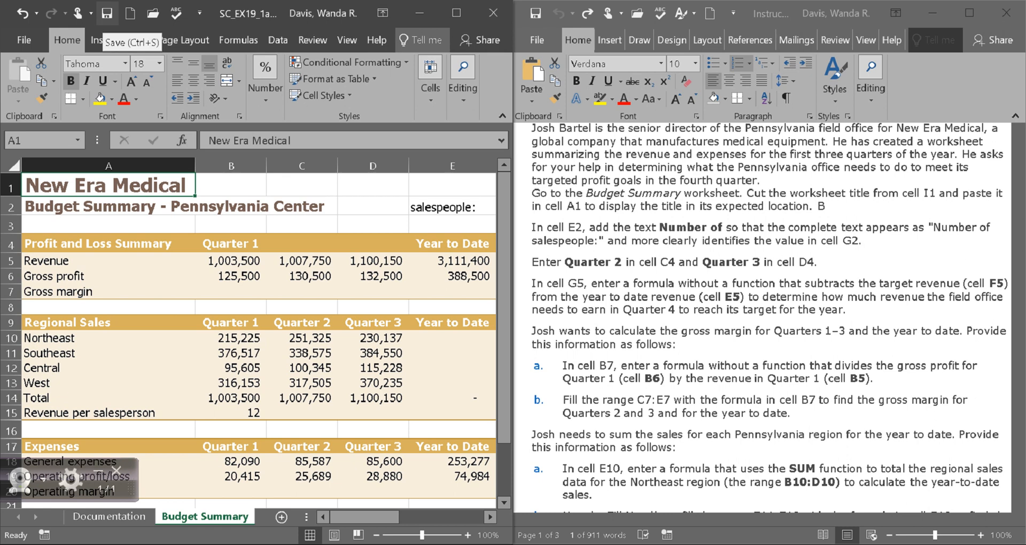
# Save the workbook and check the next step in the instructions document.
pyautogui.click(107, 13)
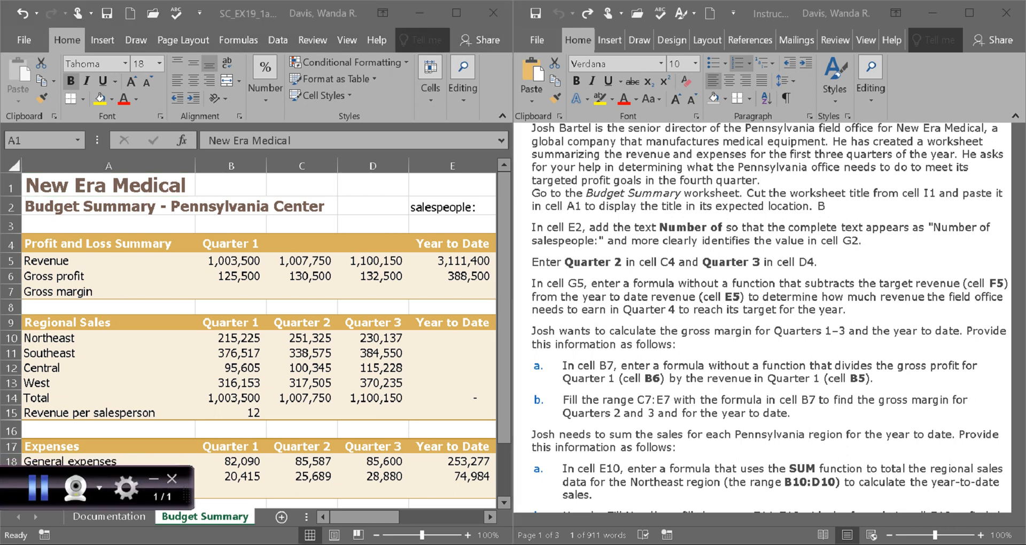
pyautogui.click(39, 487)
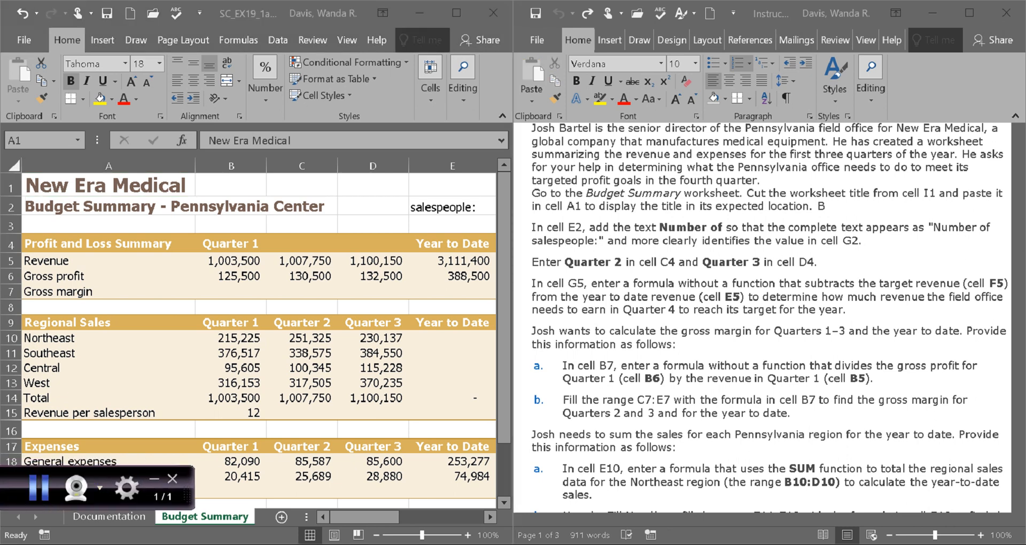
pyautogui.click(558, 241)
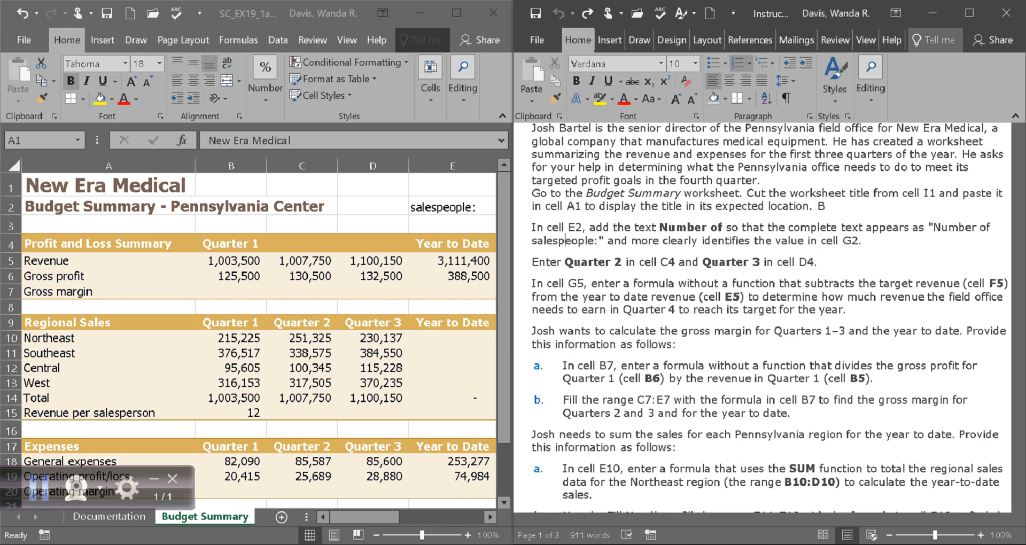
pyautogui.click(452, 186)
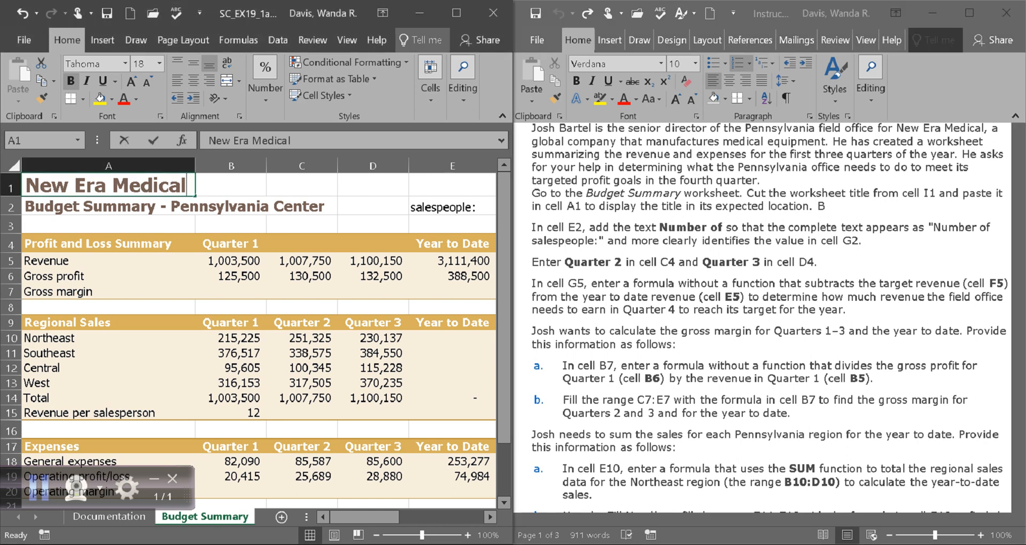
# Insert 'Number of' before 'salespeople:' in E2 so it reads 'Number of salespeople:'.
pyautogui.click(452, 186)
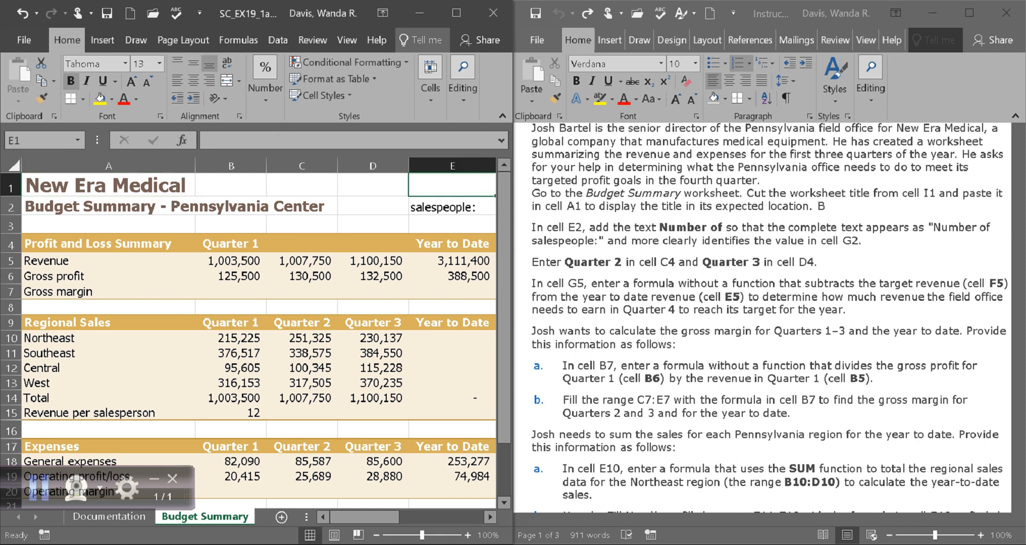
pyautogui.click(452, 206)
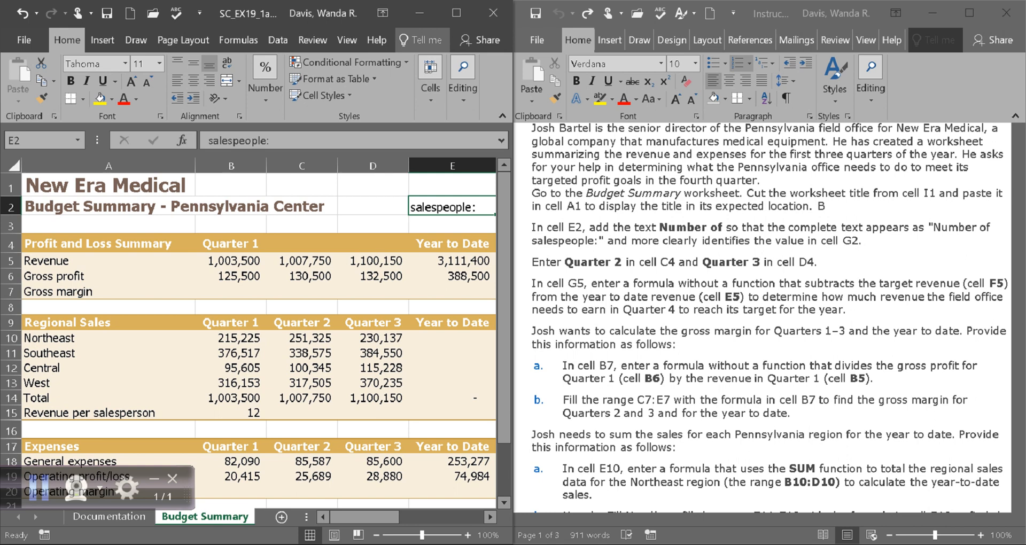
pyautogui.click(208, 140)
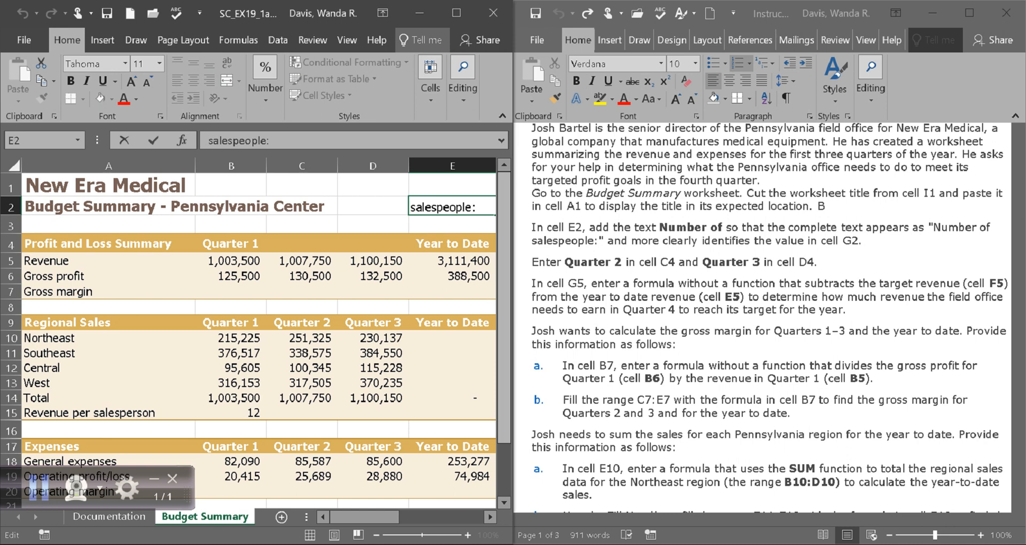
pyautogui.write('Number of')
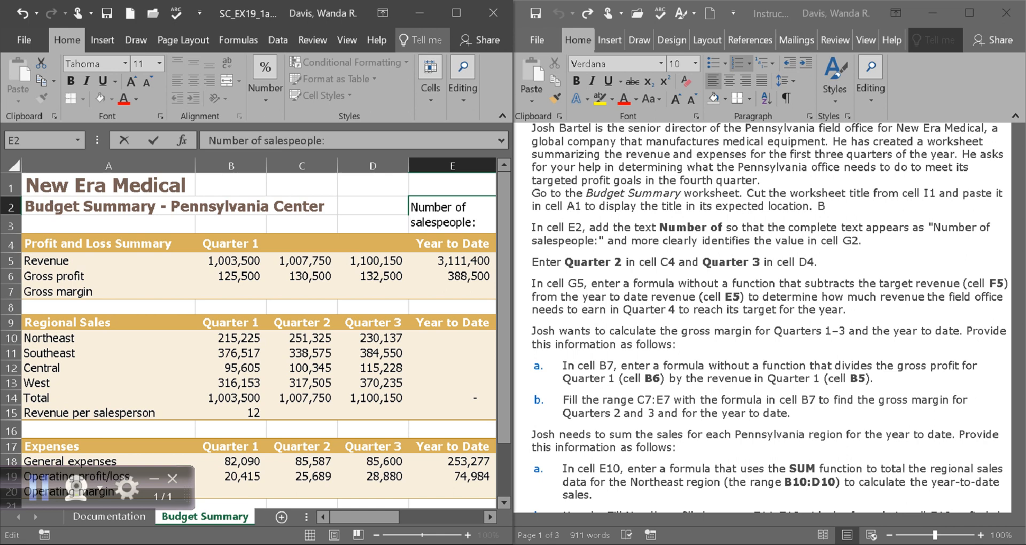
pyautogui.moveTo(659, 228); pyautogui.dragTo(725, 227)
pyautogui.click(411, 222)
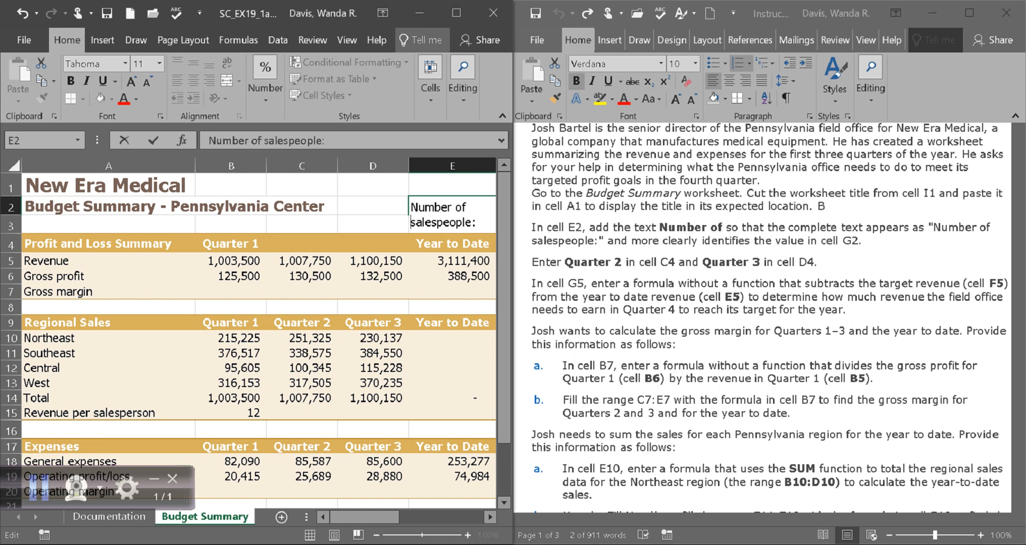
pyautogui.click(107, 14)
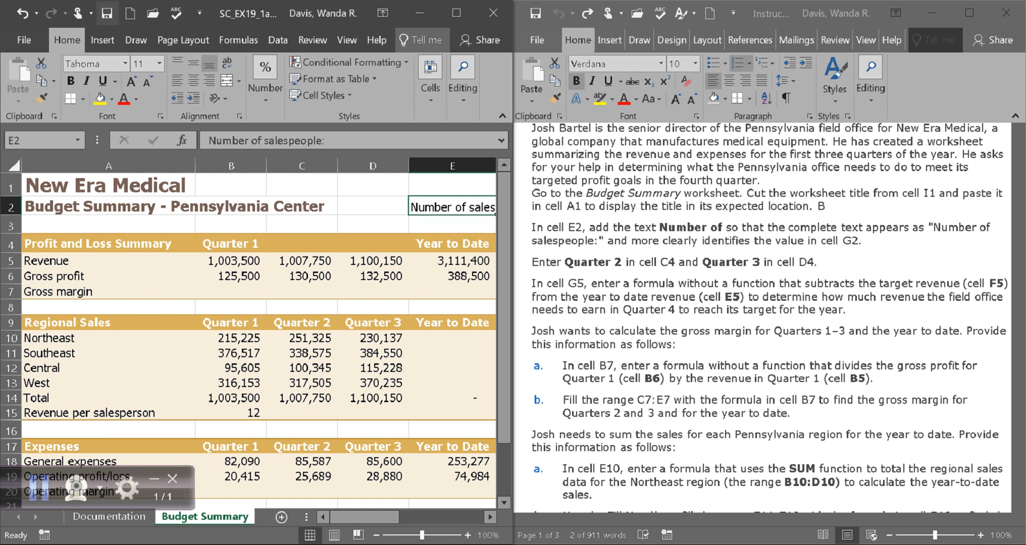
pyautogui.scroll(-1, 769, 321)
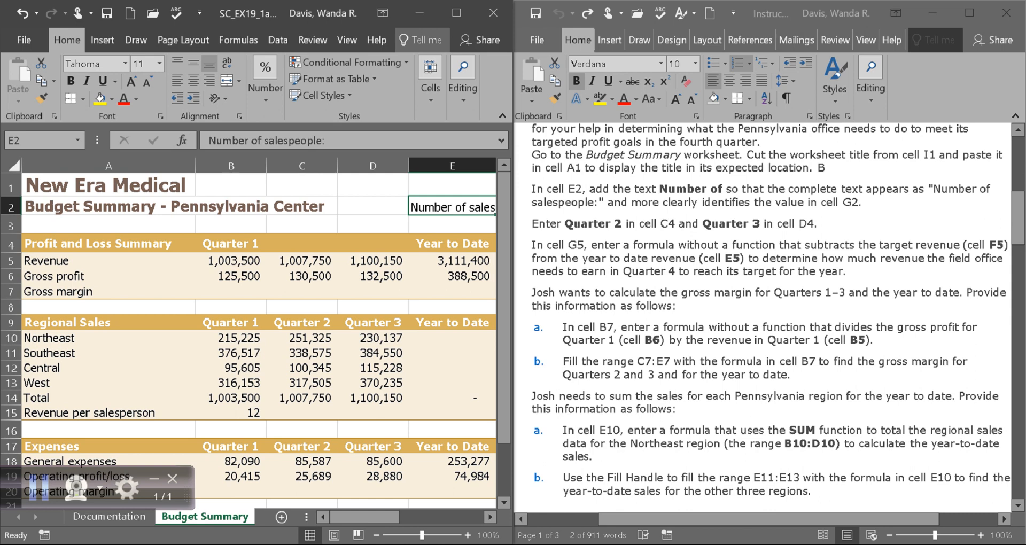
# Enter the quarter headings Quarter 2 in C4 and Quarter 3 in D4.
pyautogui.hotkey('alt', 'Tab')
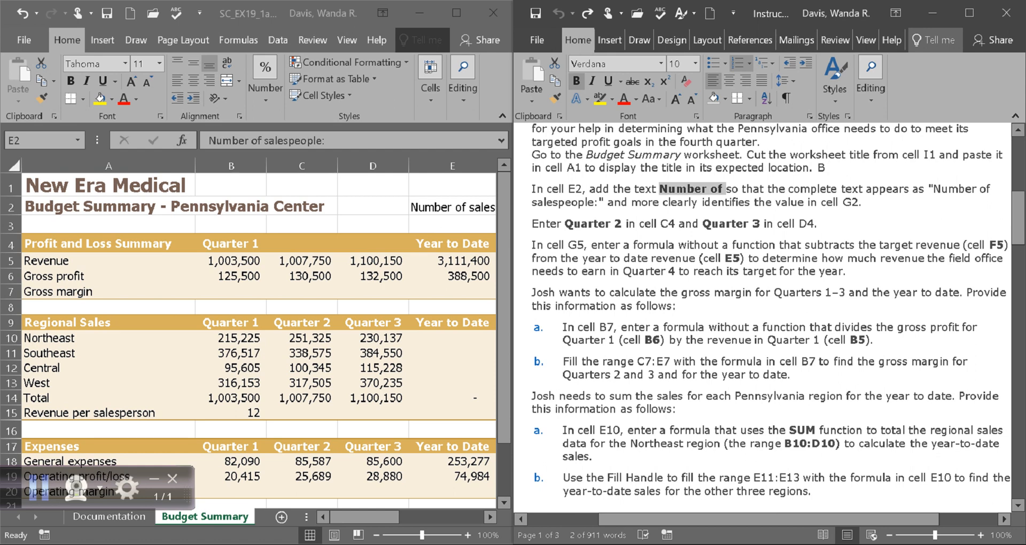
pyautogui.hotkey('alt', 'Tab')
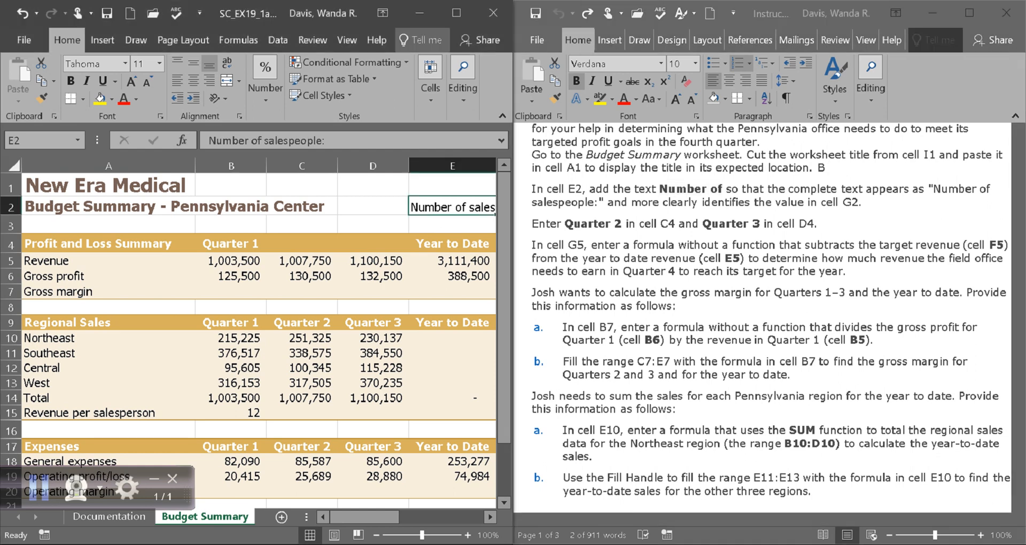
pyautogui.click(302, 165)
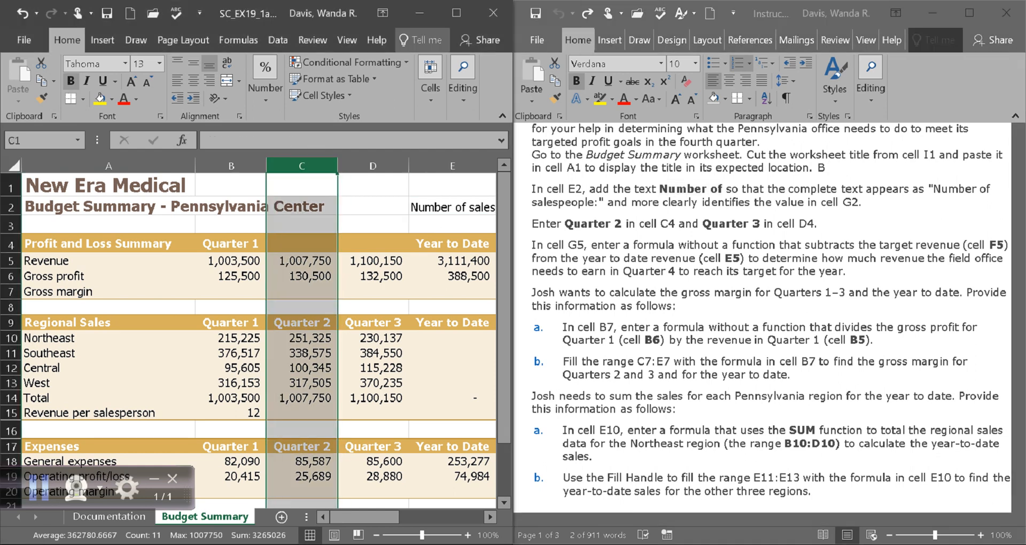
pyautogui.click(302, 244)
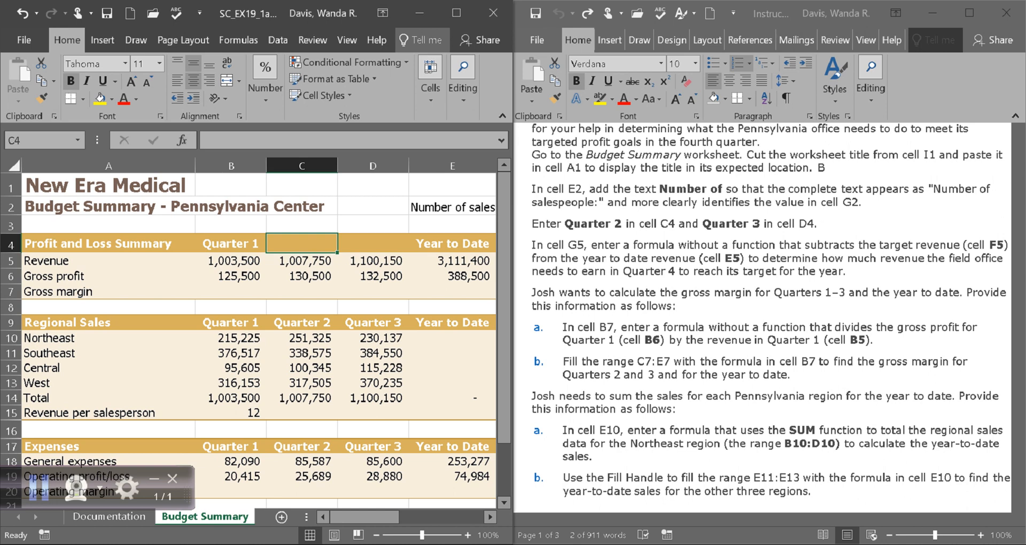
pyautogui.write('Quar')
pyautogui.press('BackSpace')
pyautogui.press('BackSpace')
pyautogui.press('BackSpace')
pyautogui.press('BackSpace')
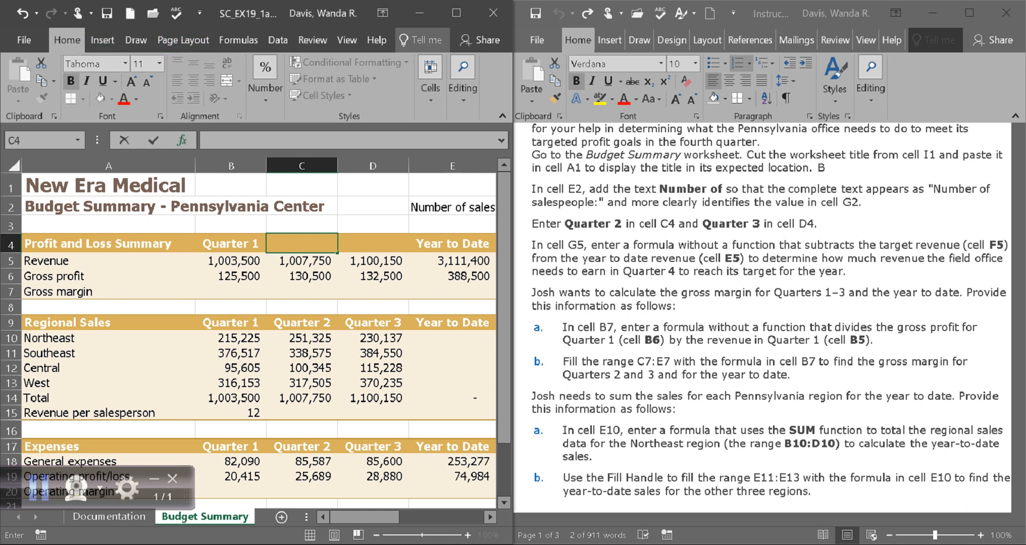
pyautogui.write('Quarter 2')
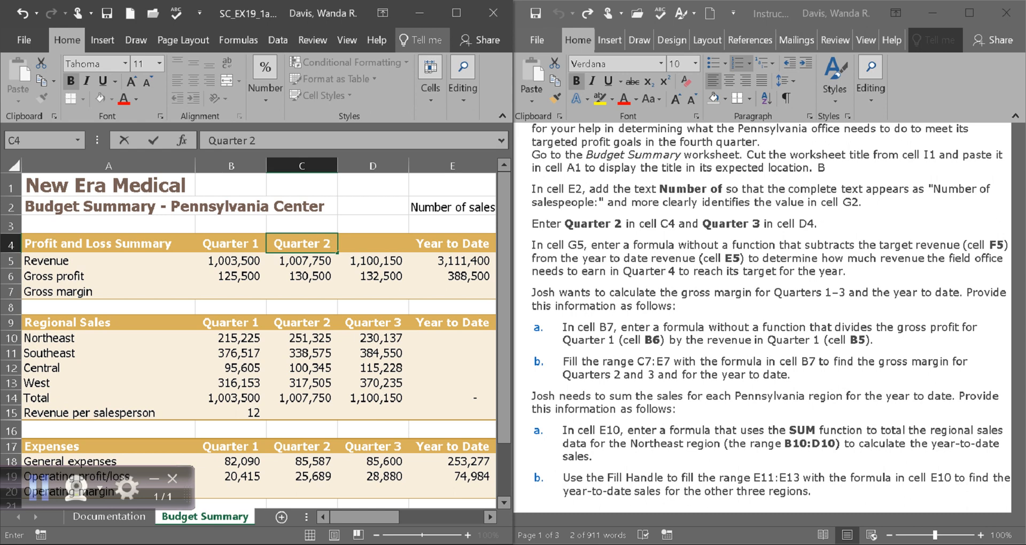
pyautogui.press('Tab')
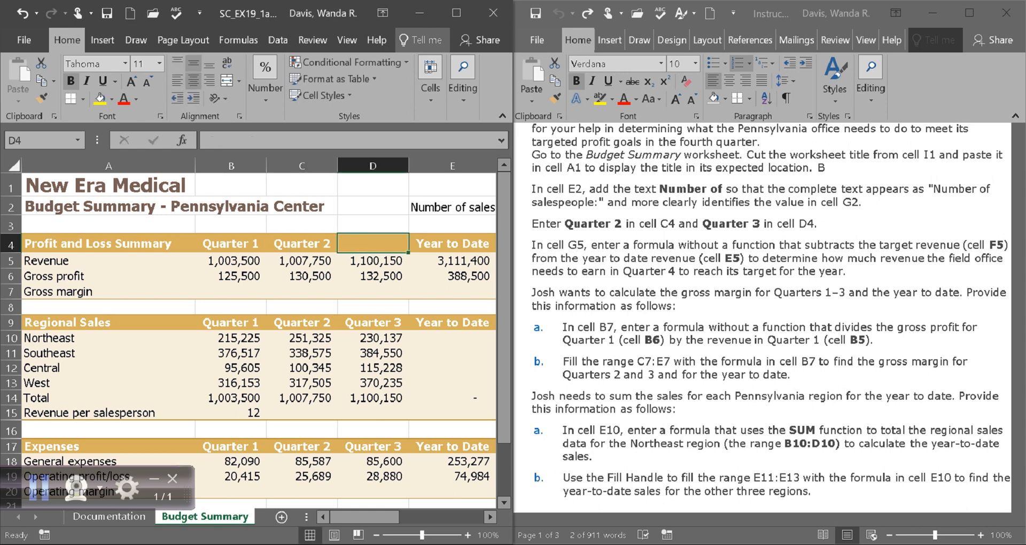
pyautogui.write('Q')
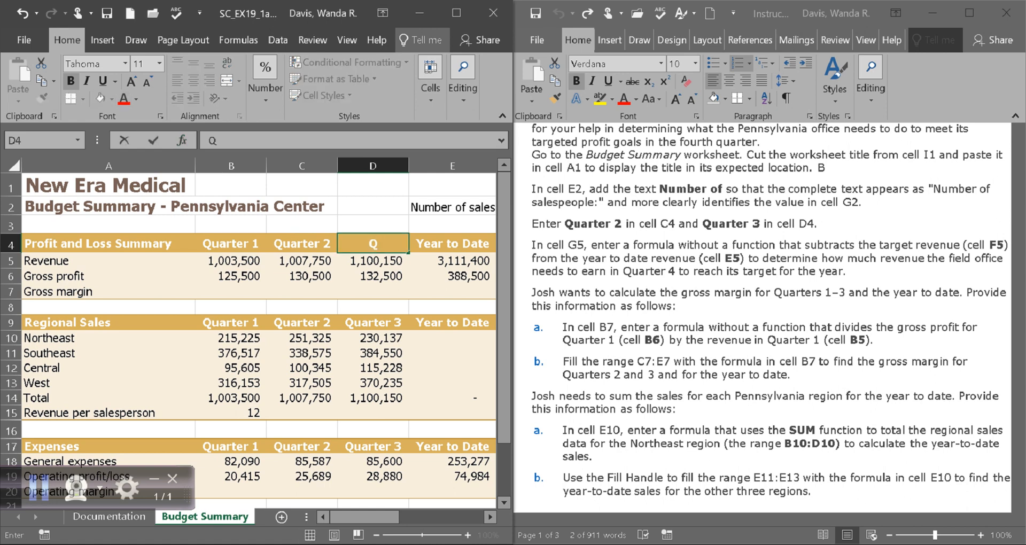
pyautogui.write('uarter 3')
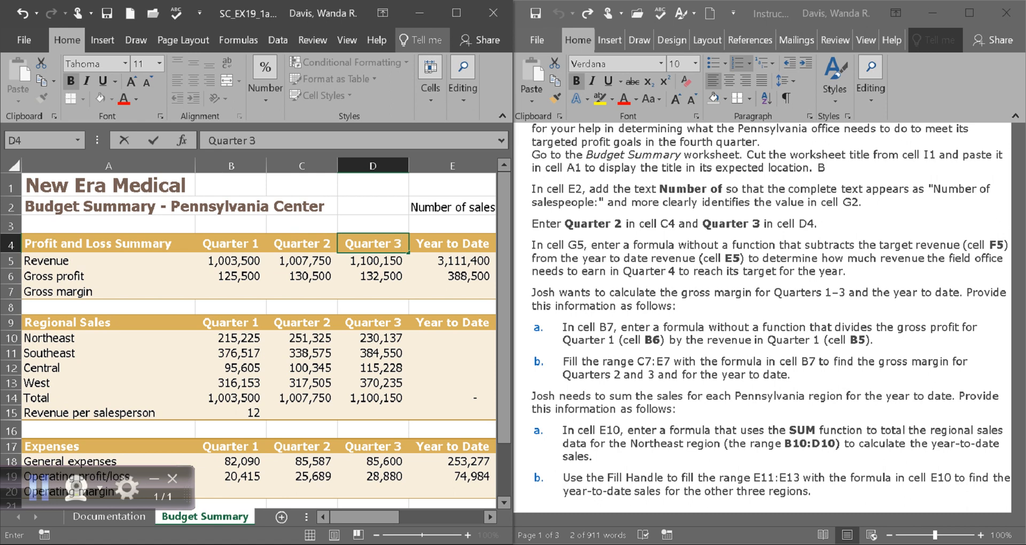
pyautogui.hotkey('ctrl', 'Return')
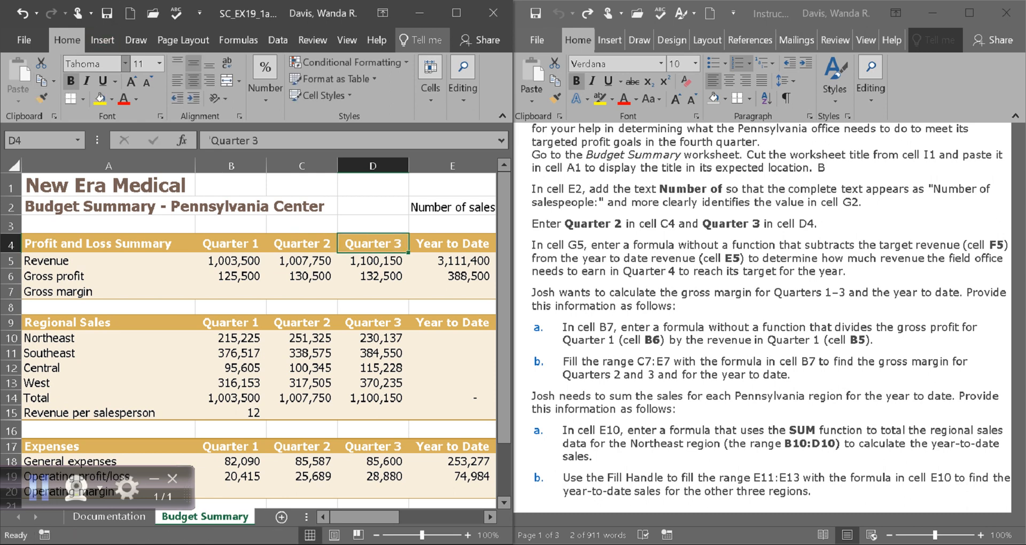
pyautogui.scroll(-3, 763, 310)
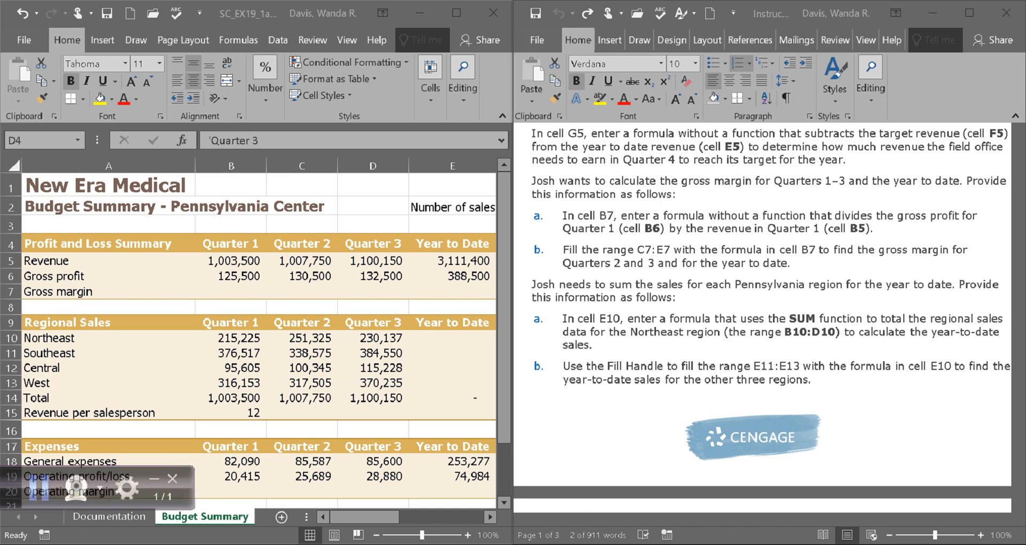
# Note the G5 formula instruction, then scroll to the Variance column and select cell G5.
pyautogui.moveTo(532, 133); pyautogui.dragTo(623, 133)
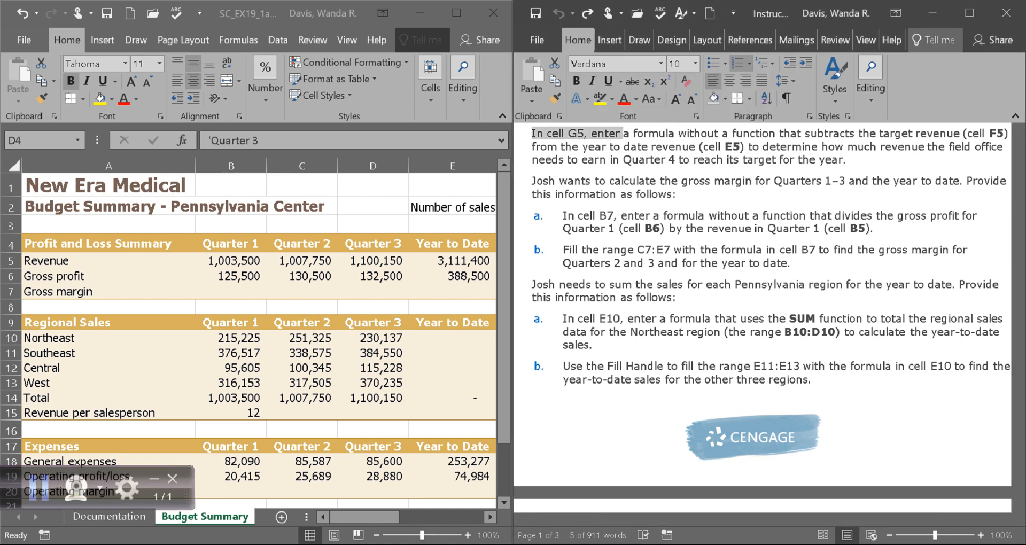
pyautogui.click(365, 516)
pyautogui.moveTo(364, 517); pyautogui.dragTo(393, 516)
pyautogui.click(382, 166)
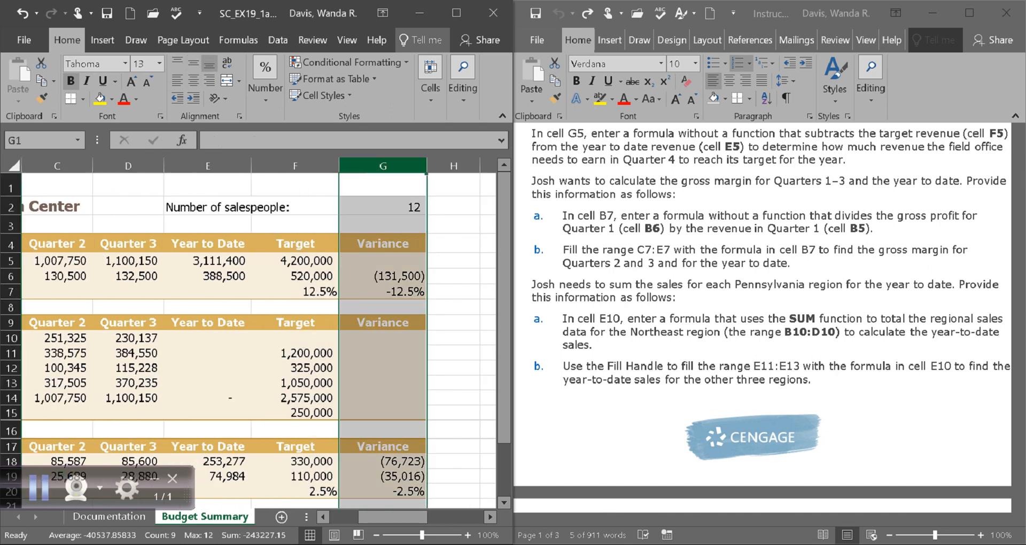
pyautogui.click(383, 260)
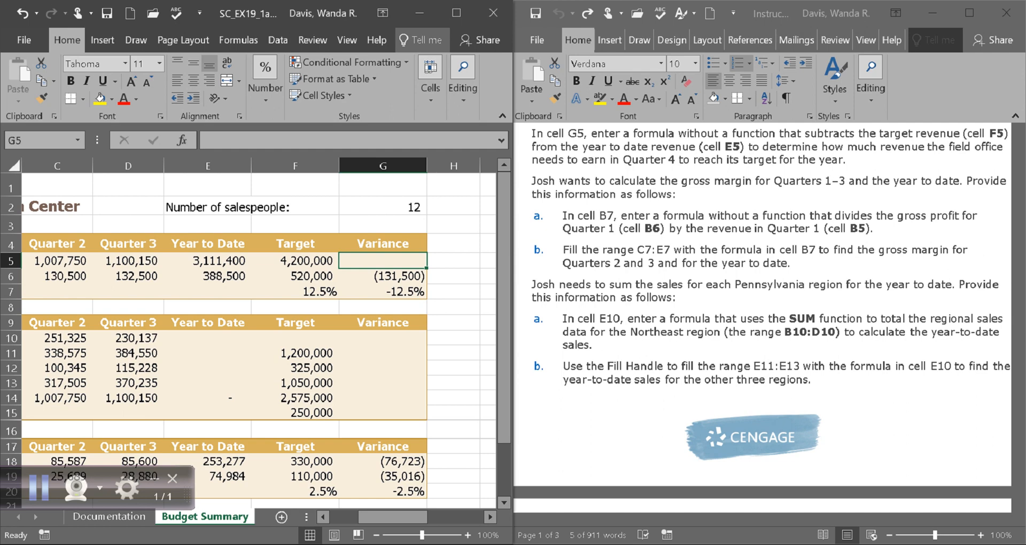
pyautogui.click(38, 487)
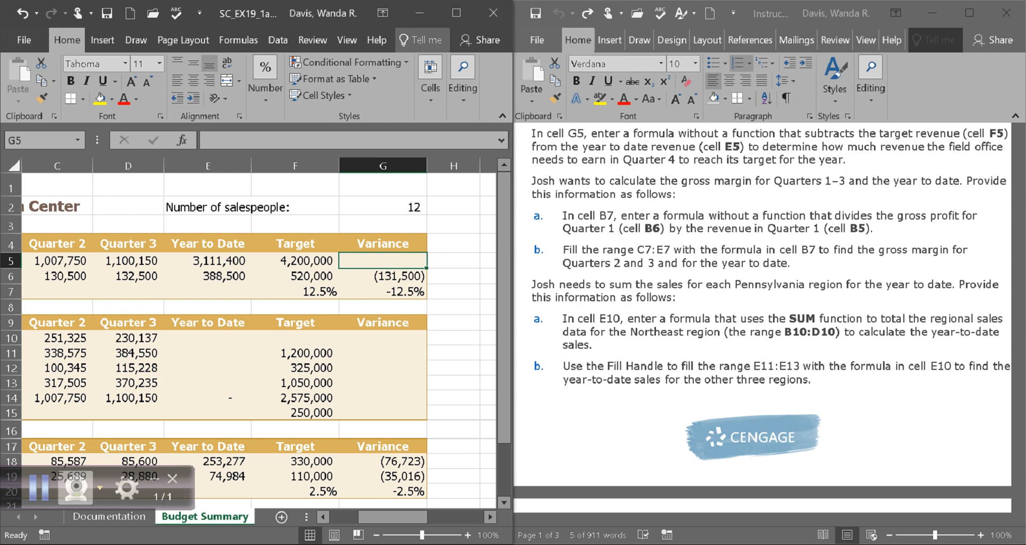
# Enter =sum(F5-E5) in G5, giving a revenue variance of 1,088,600.
pyautogui.click(38, 487)
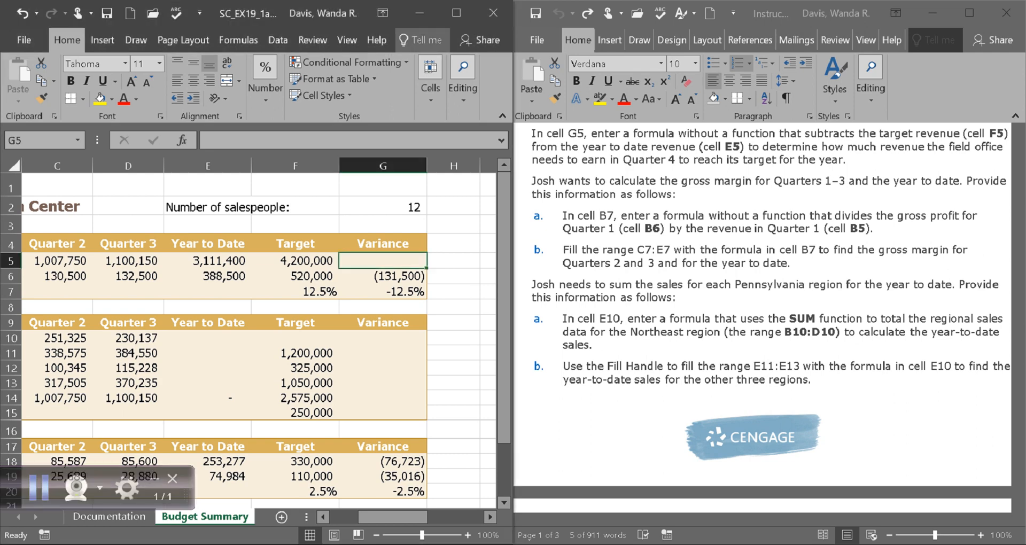
pyautogui.write('=')
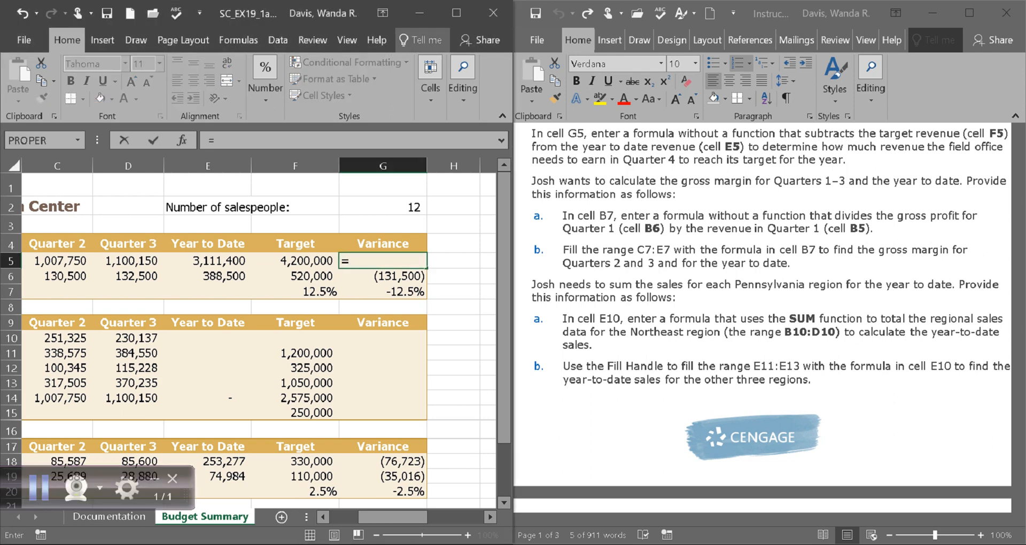
pyautogui.write('sum')
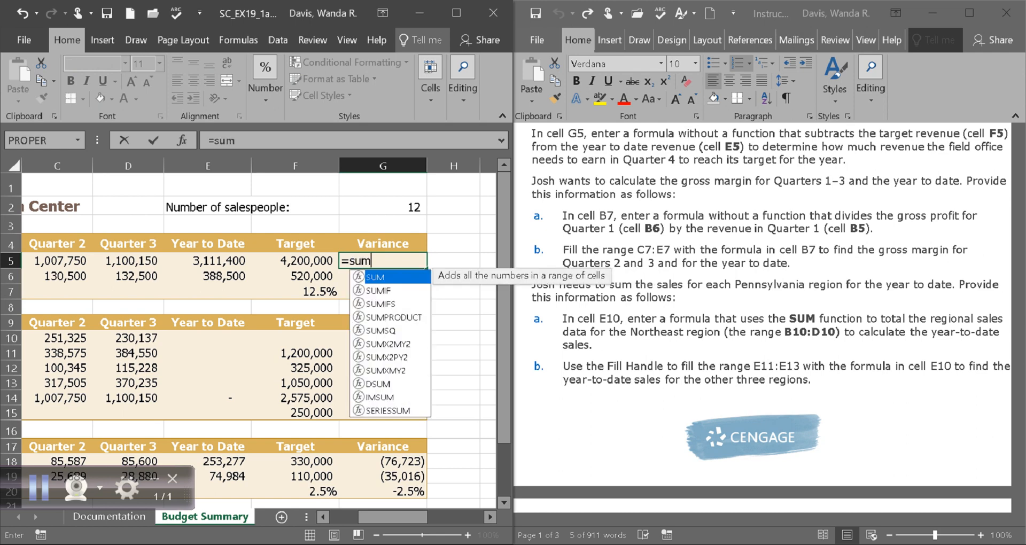
pyautogui.write('(')
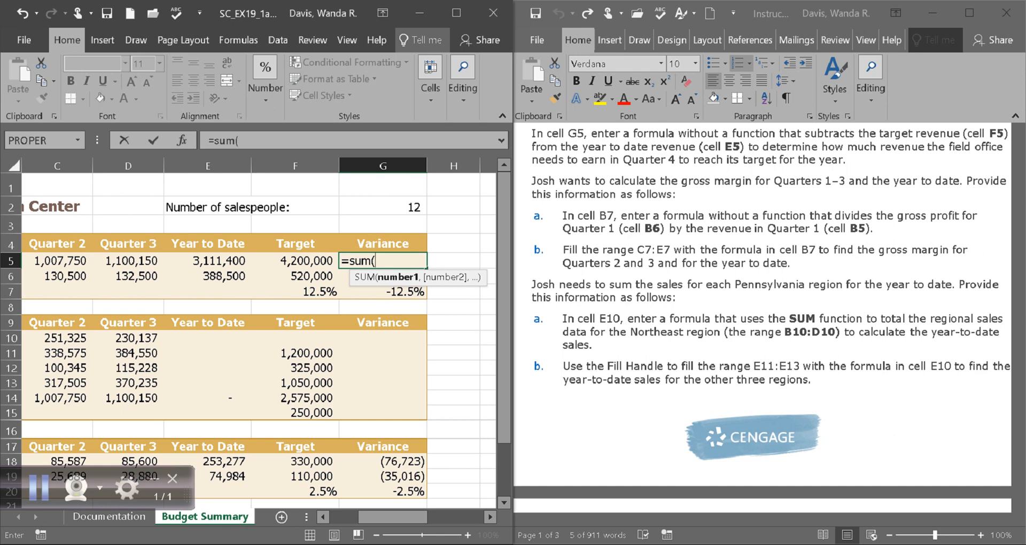
pyautogui.write('F5')
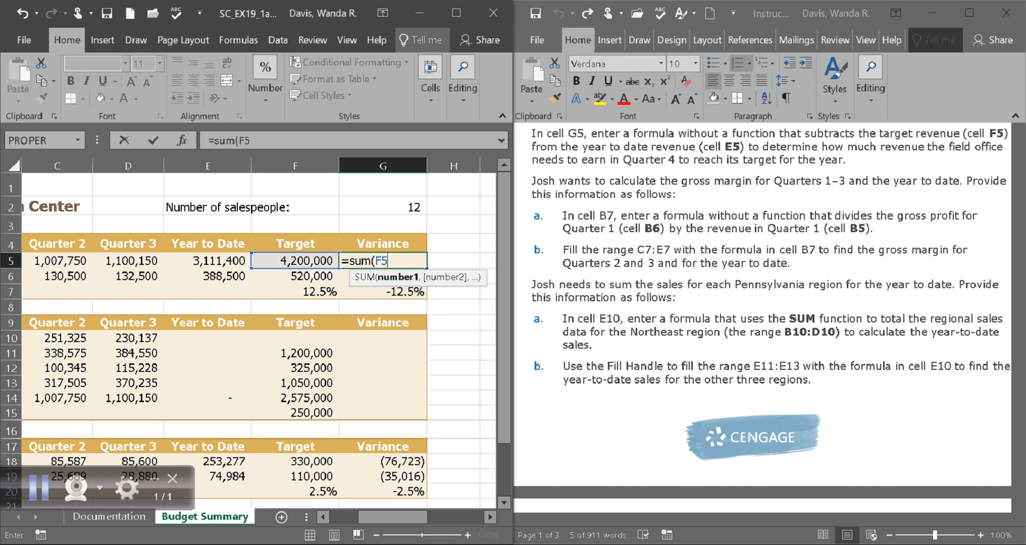
pyautogui.write('-E5')
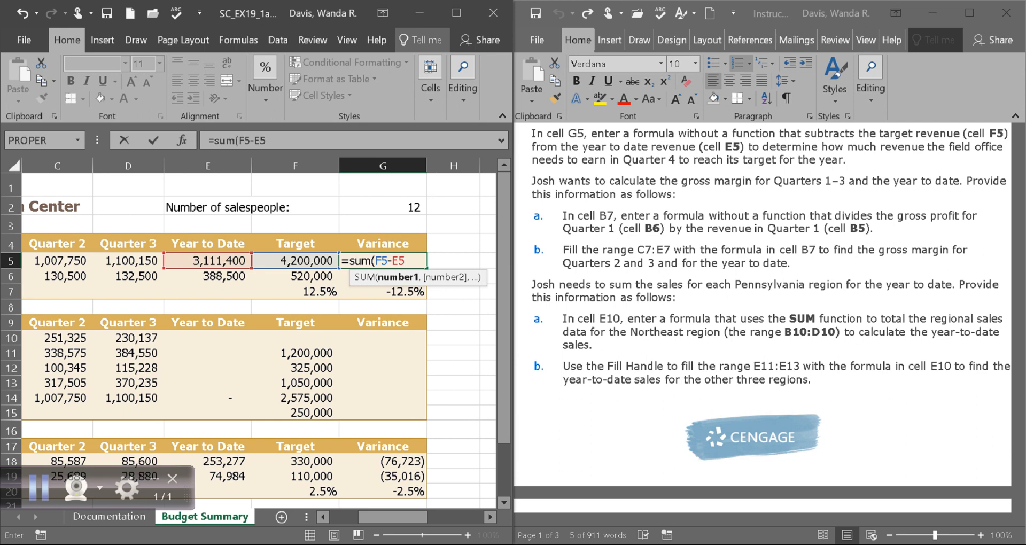
pyautogui.write(')')
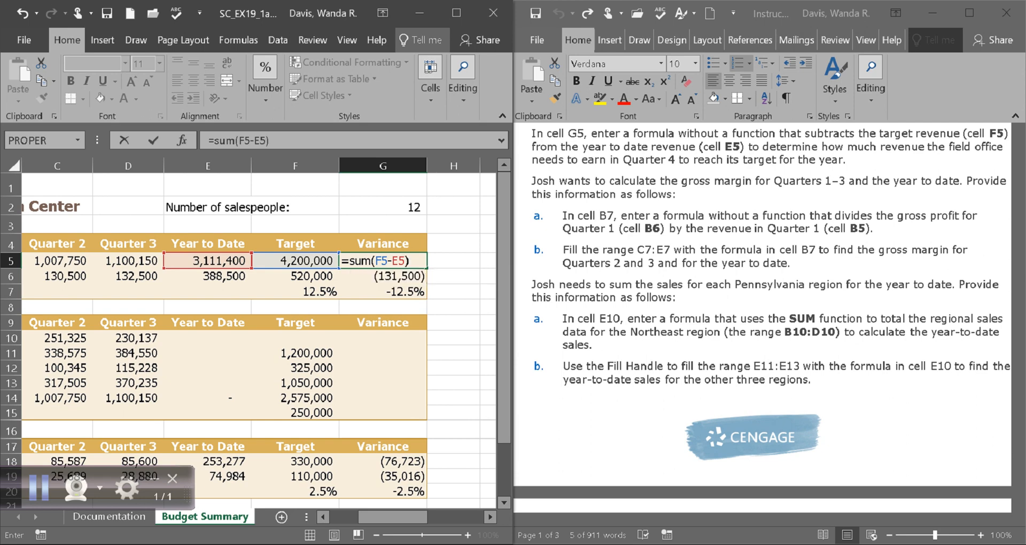
pyautogui.press('Return')
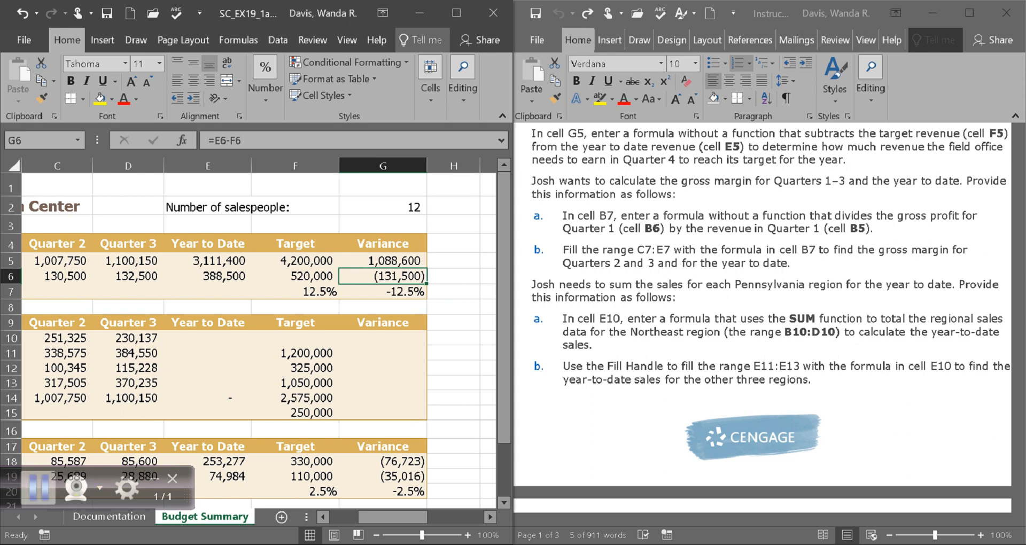
# Rewrite G5 as the plain subtraction =F5-E5, still showing 1,088,600.
pyautogui.click(39, 488)
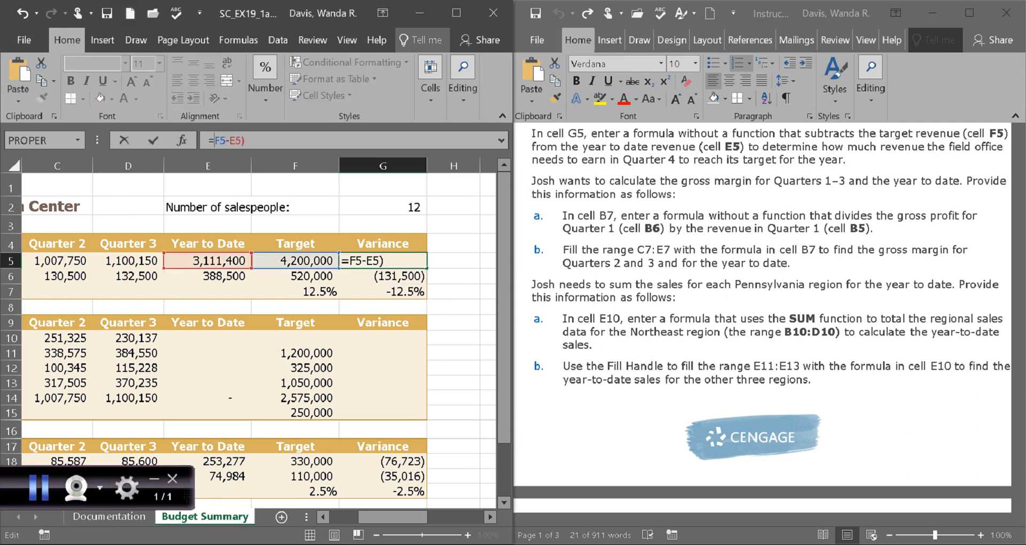
pyautogui.press('BackSpace')
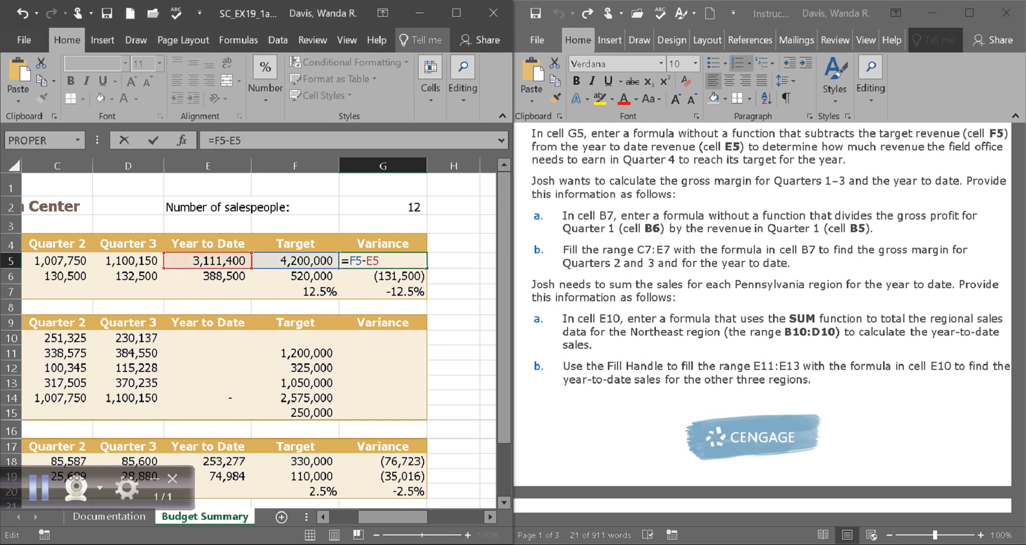
pyautogui.hotkey('ctrl', 'z')
pyautogui.hotkey('ctrl', 'y')
pyautogui.hotkey('ctrl', 'z')
pyautogui.hotkey('ctrl', 'y')
pyautogui.hotkey('ctrl', 'z')
pyautogui.hotkey('ctrl', 'y')
pyautogui.press('Return')
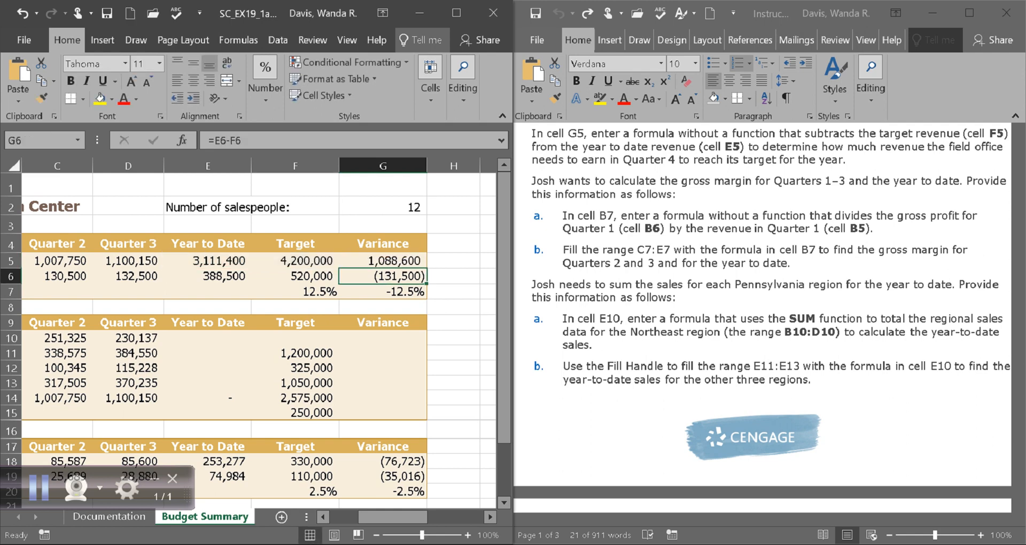
# Recheck G5's formula against the instructions and scroll the instructions to page 3.
pyautogui.click(382, 261)
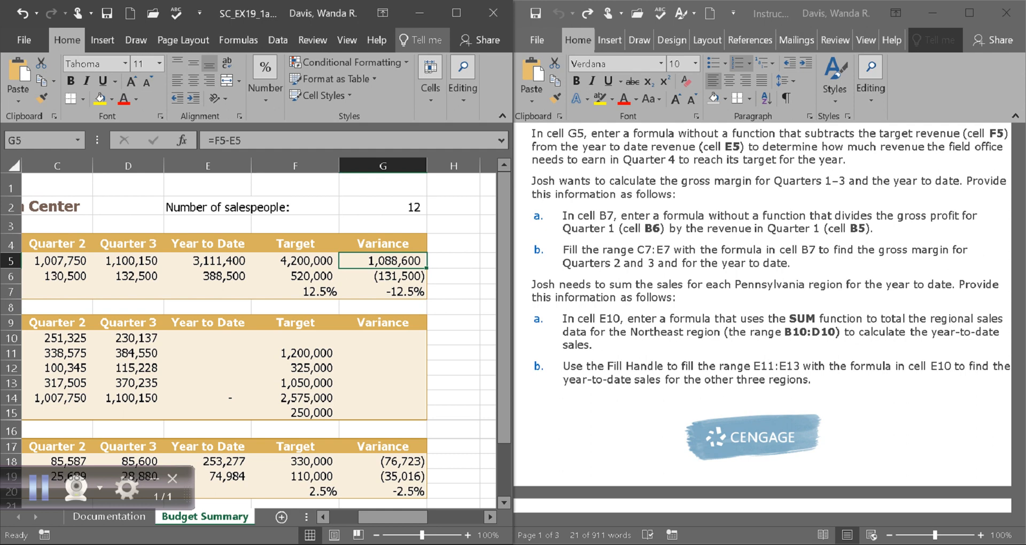
pyautogui.hotkey('alt', 'Tab')
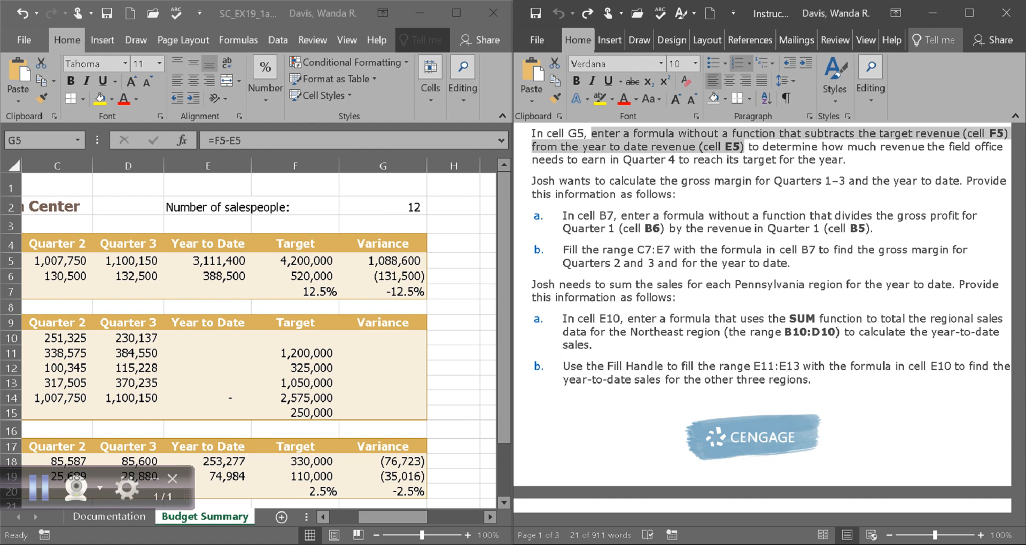
pyautogui.hotkey('alt', 'Tab')
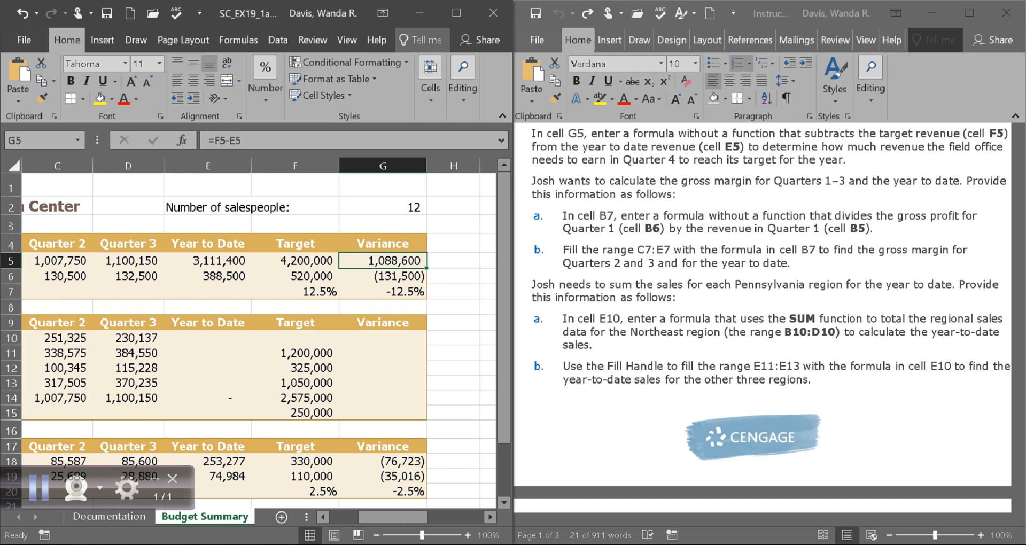
pyautogui.click(245, 141)
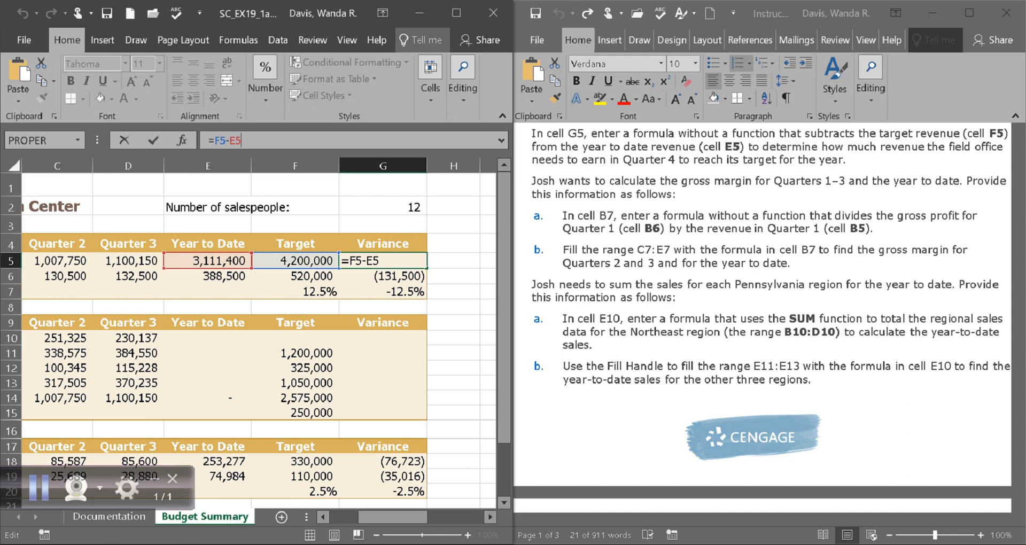
pyautogui.hotkey('ctrl', 'Return')
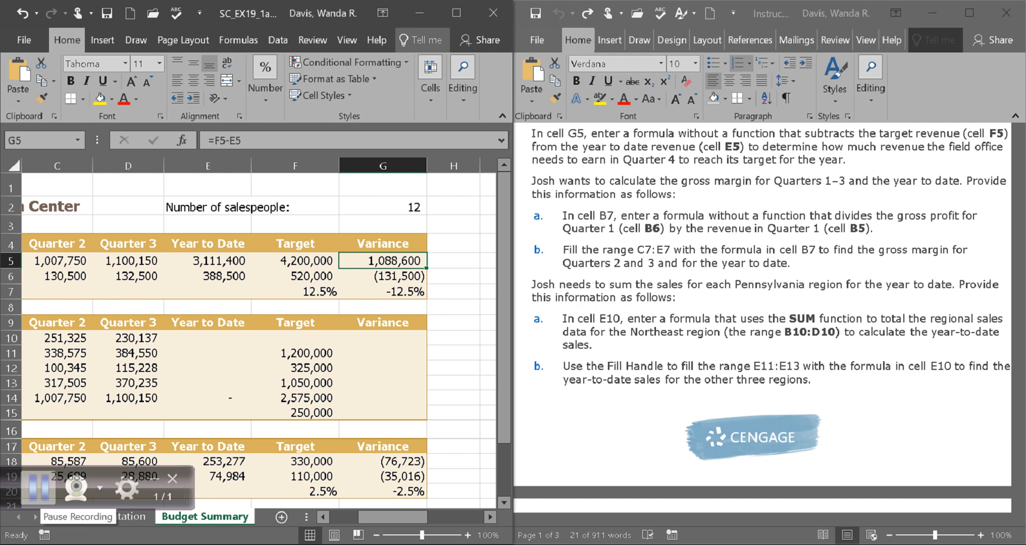
pyautogui.click(38, 487)
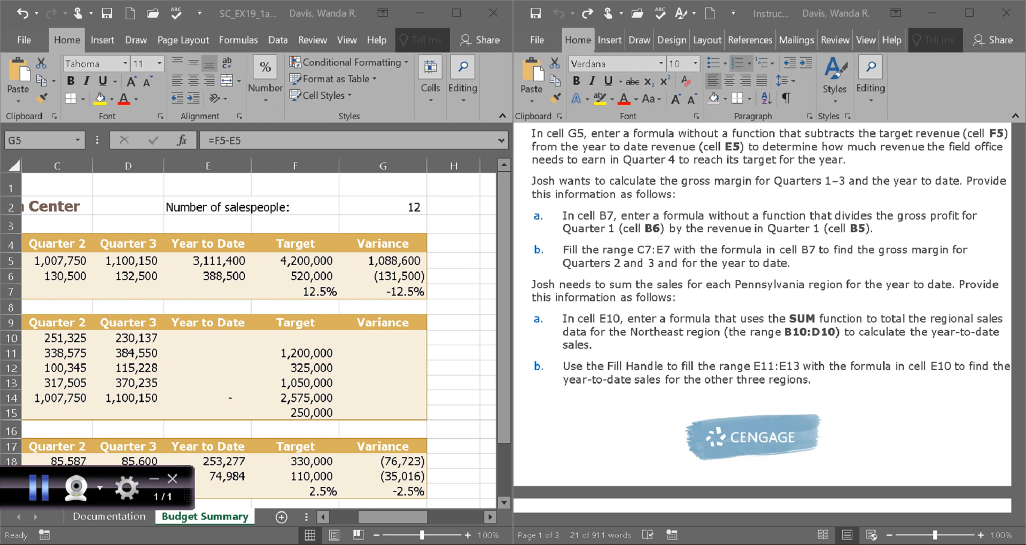
pyautogui.click(758, 181)
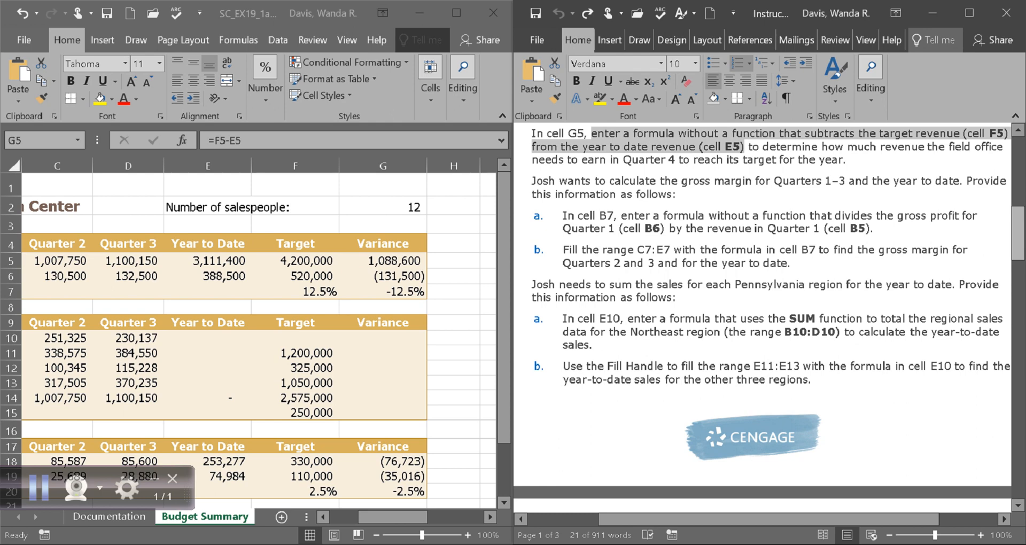
pyautogui.click(383, 260)
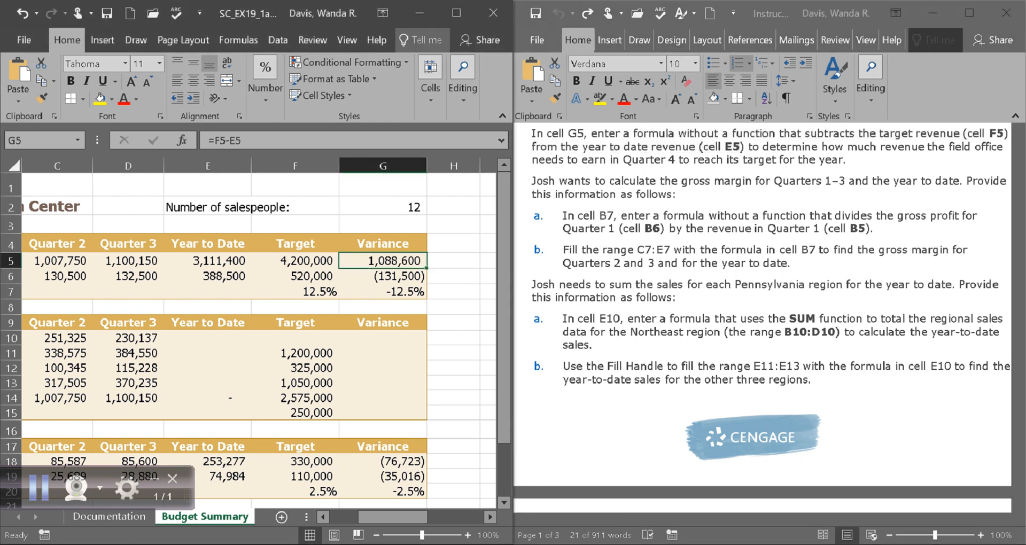
pyautogui.click(834, 240)
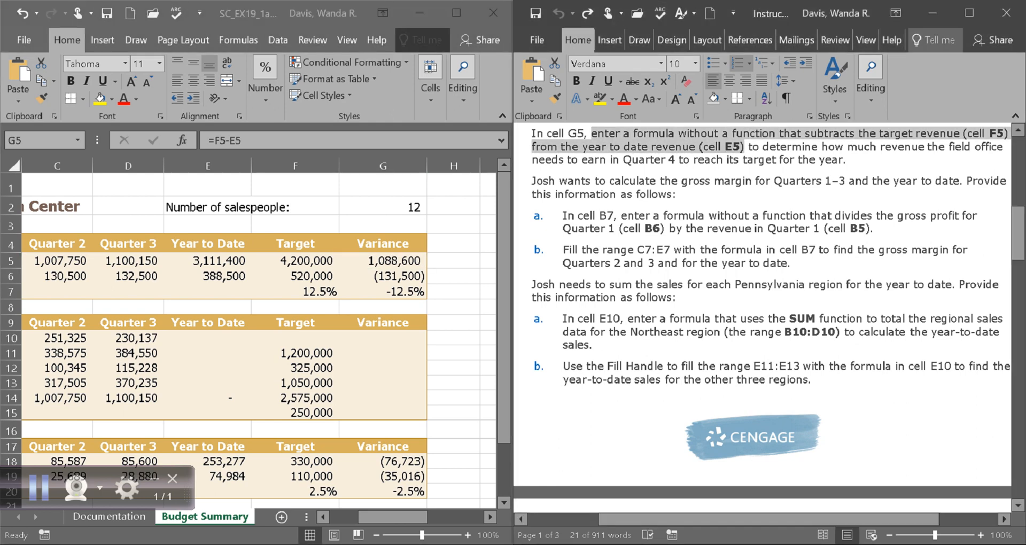
pyautogui.moveTo(1018, 234); pyautogui.dragTo(1018, 414)
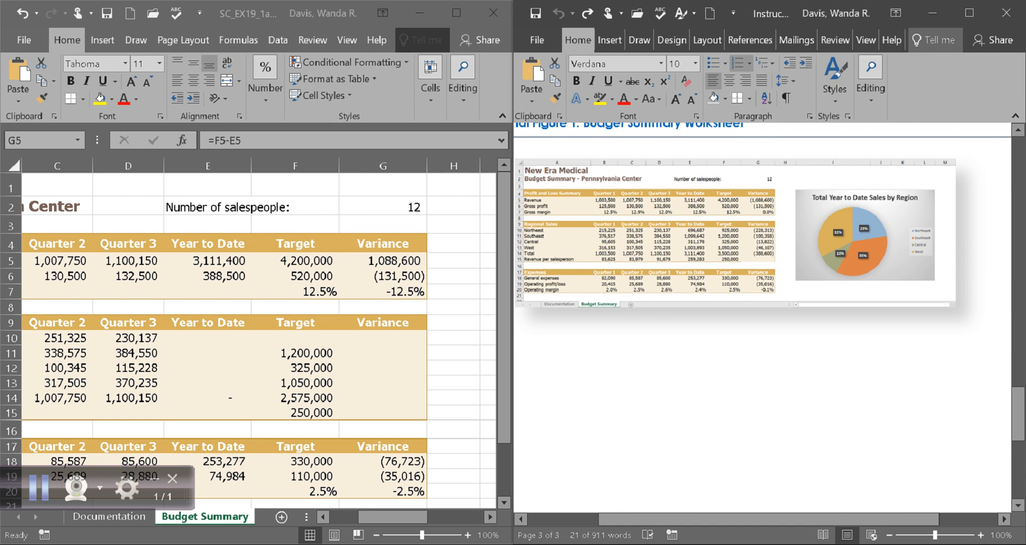
# Scroll the Word instructions back to page 1 Project Steps, showing the G5 and B7 instructions.
pyautogui.click(743, 227)
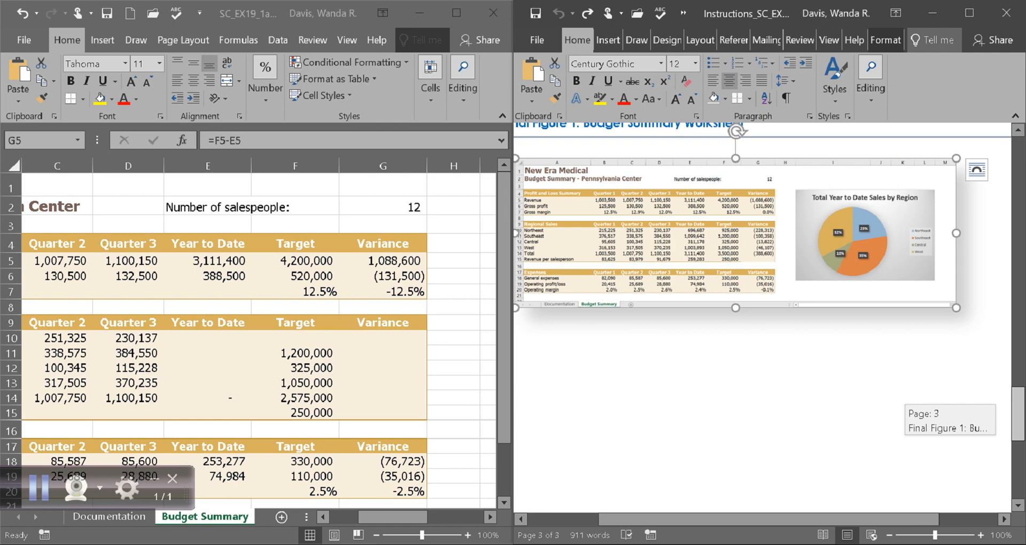
pyautogui.moveTo(1017, 414); pyautogui.dragTo(1018, 205)
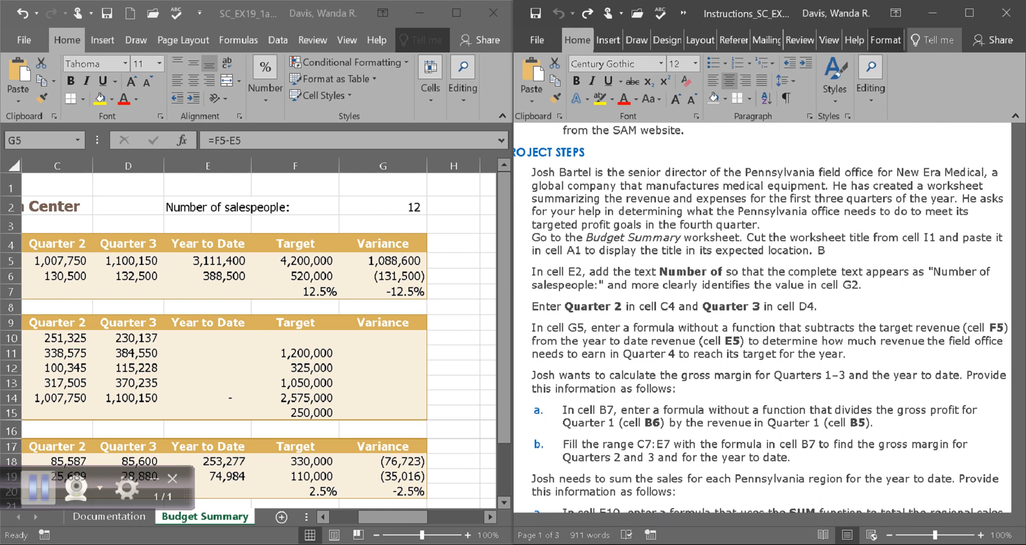
pyautogui.click(38, 487)
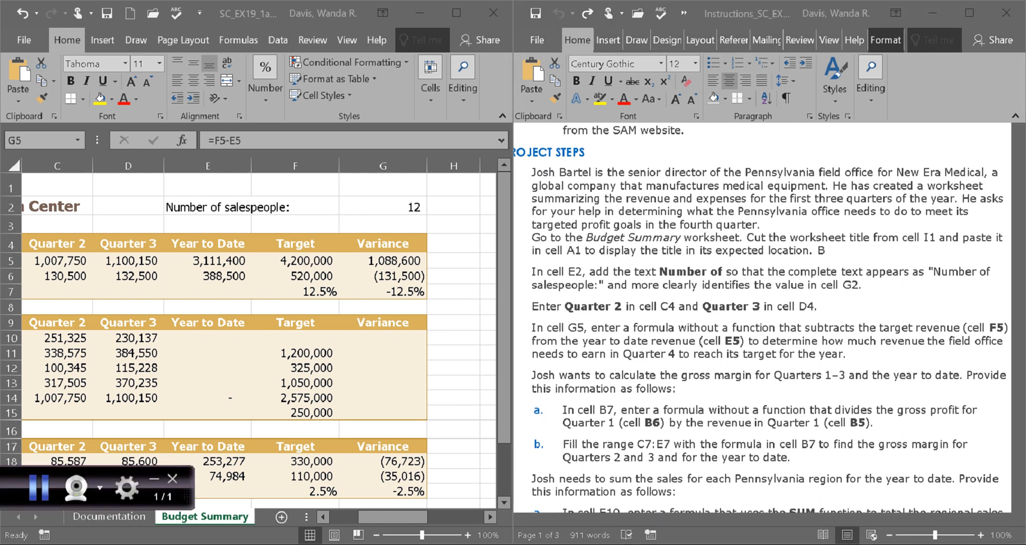
pyautogui.click(383, 260)
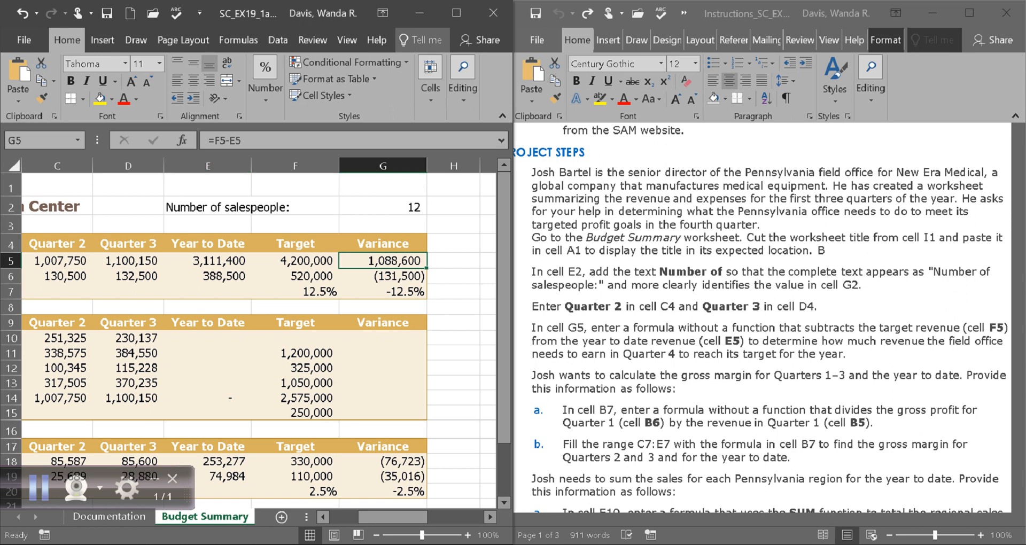
# Swap G5's references so the variance formula reads =E5-F5, showing (1,088,600).
pyautogui.press('F2')
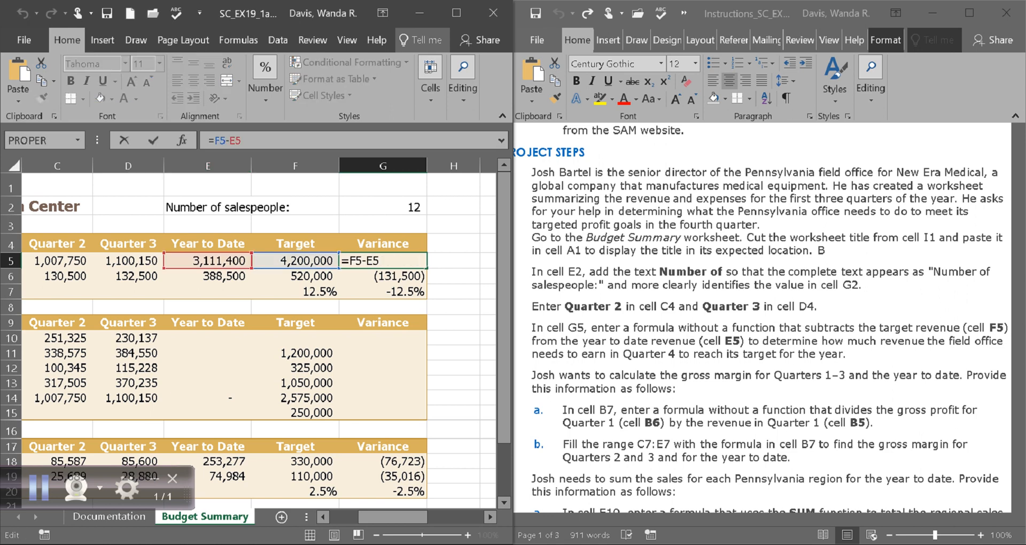
pyautogui.click(363, 261)
pyautogui.press('Left')
pyautogui.press('BackSpace')
pyautogui.write('E')
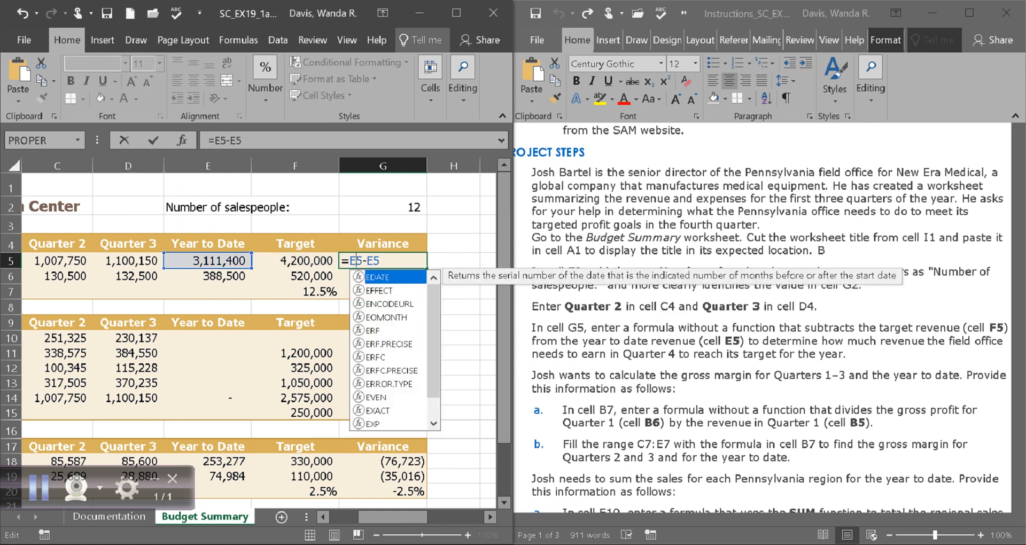
pyautogui.click(373, 261)
pyautogui.press('BackSpace')
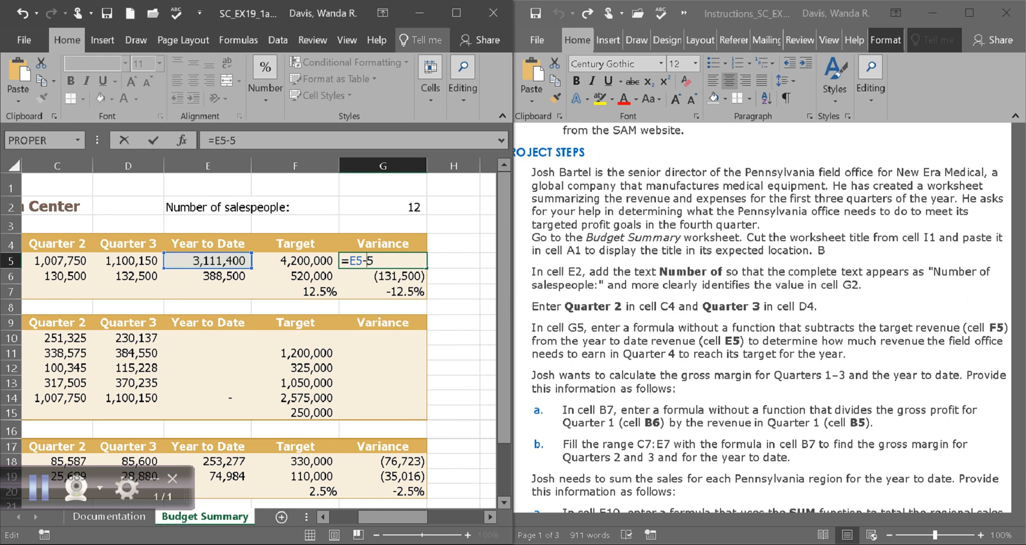
pyautogui.write('F')
pyautogui.press('Return')
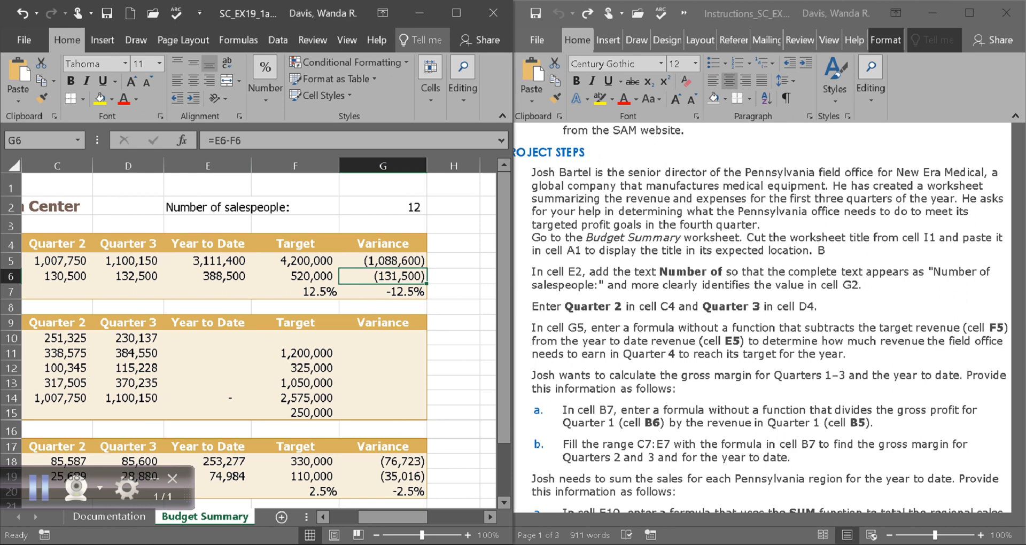
pyautogui.scroll(-1, 761, 321)
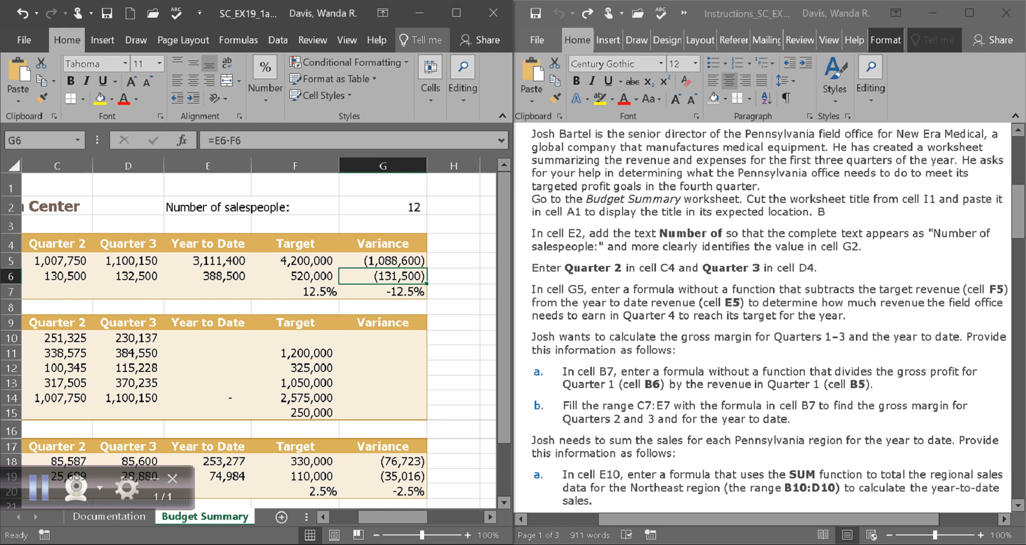
pyautogui.scroll(-1, 778, 313)
pyautogui.scroll(-1, 769, 317)
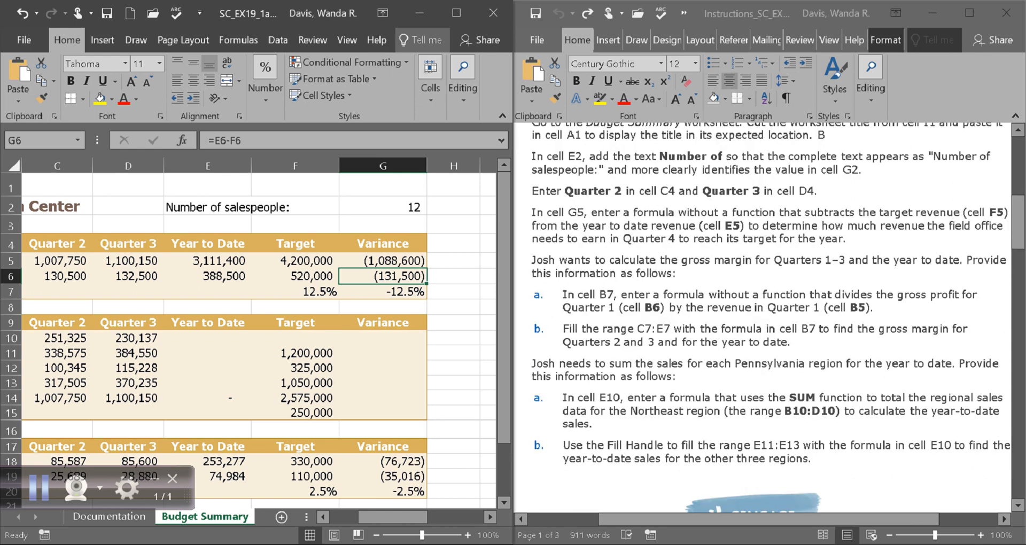
pyautogui.click(769, 317)
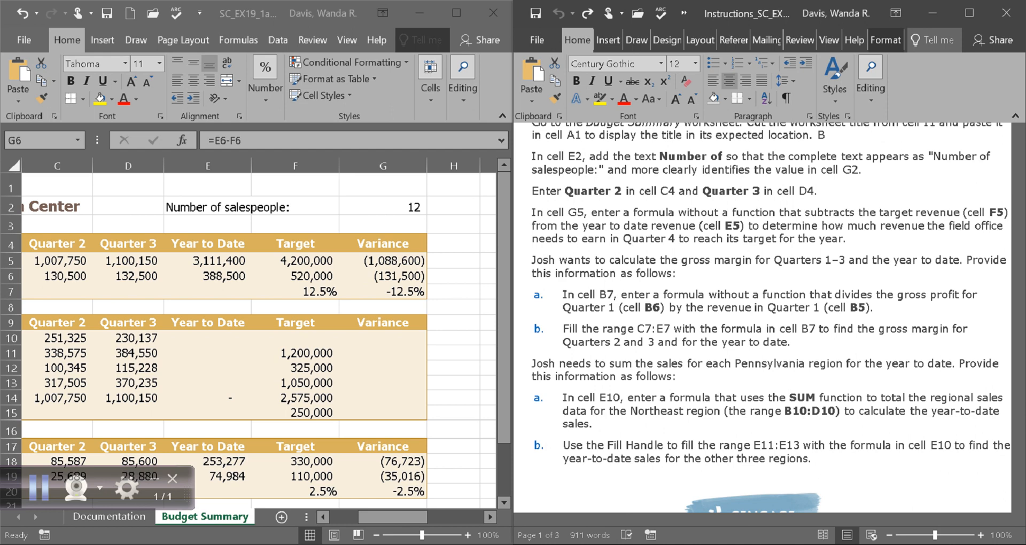
pyautogui.click(294, 261)
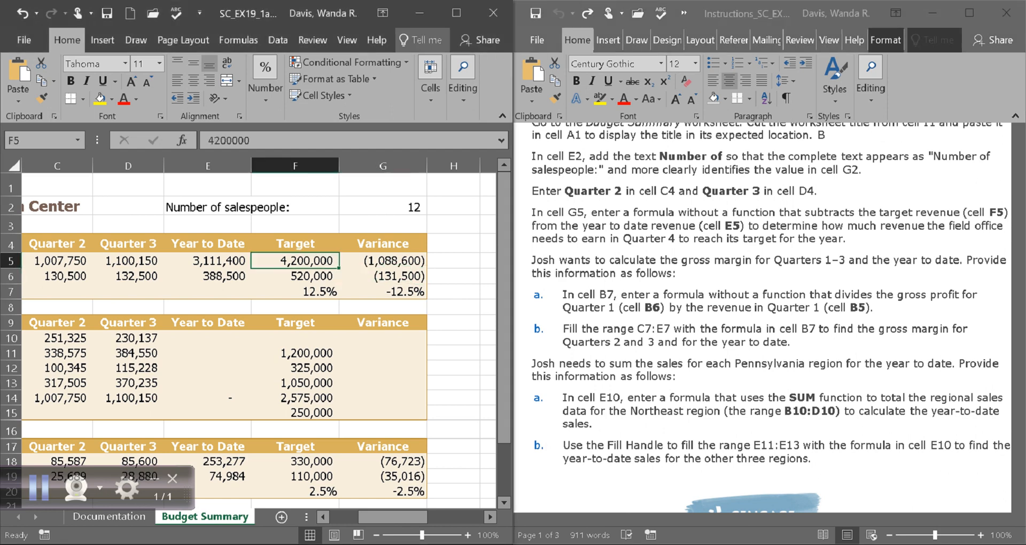
pyautogui.click(208, 261)
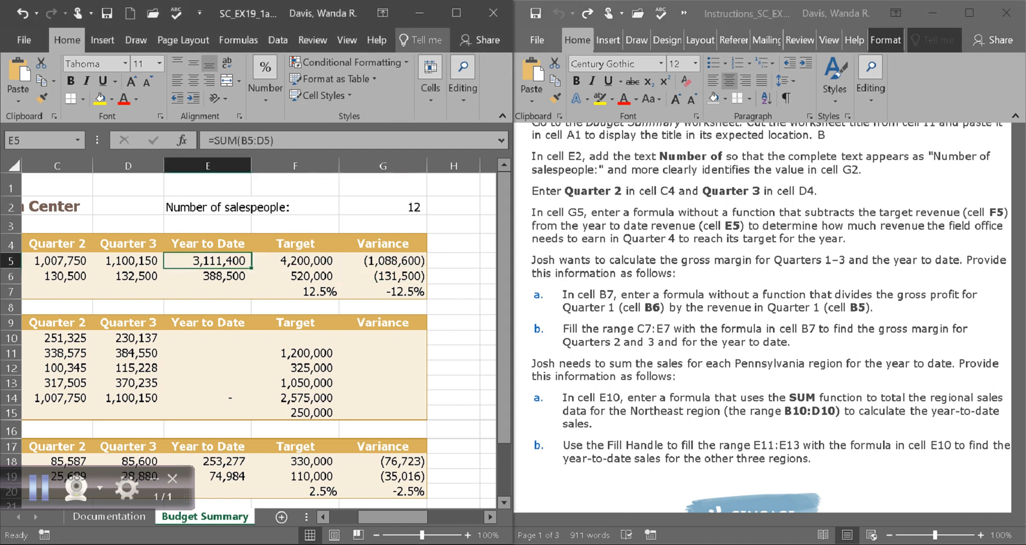
pyautogui.click(383, 260)
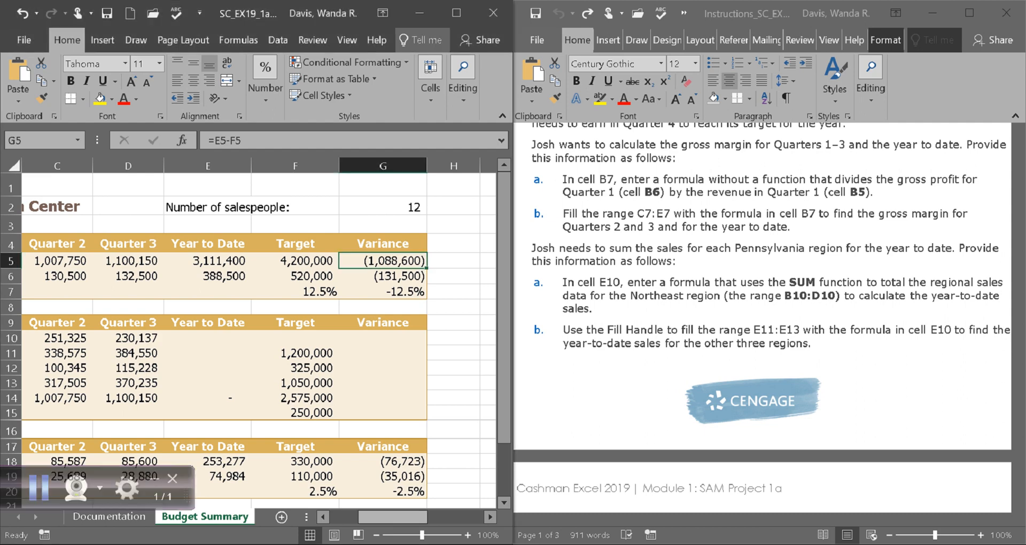
pyautogui.hscroll(-2, 259, 340)
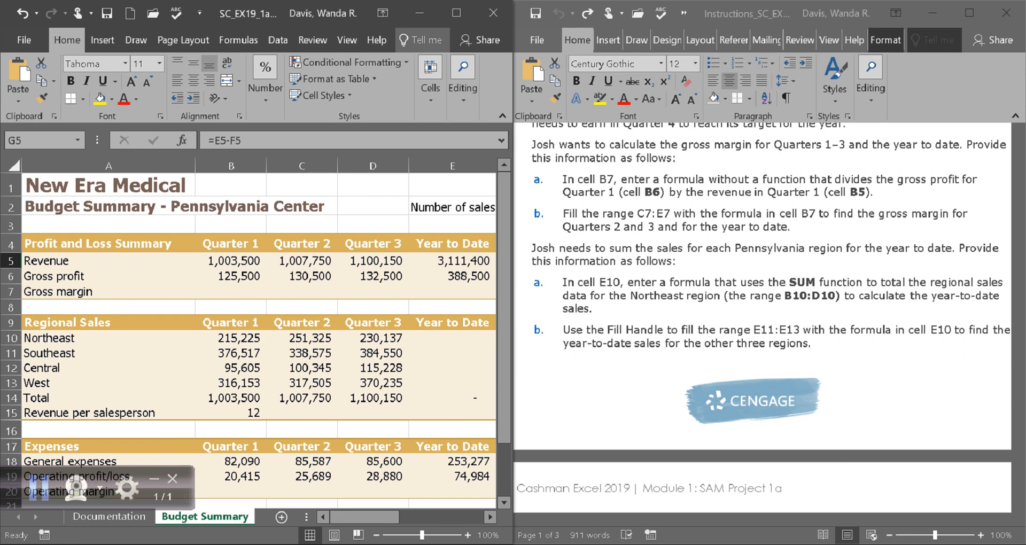
# Enter 125,500/1,003,500 in B7 so the Quarter 1 gross margin shows 12.5%.
pyautogui.click(231, 292)
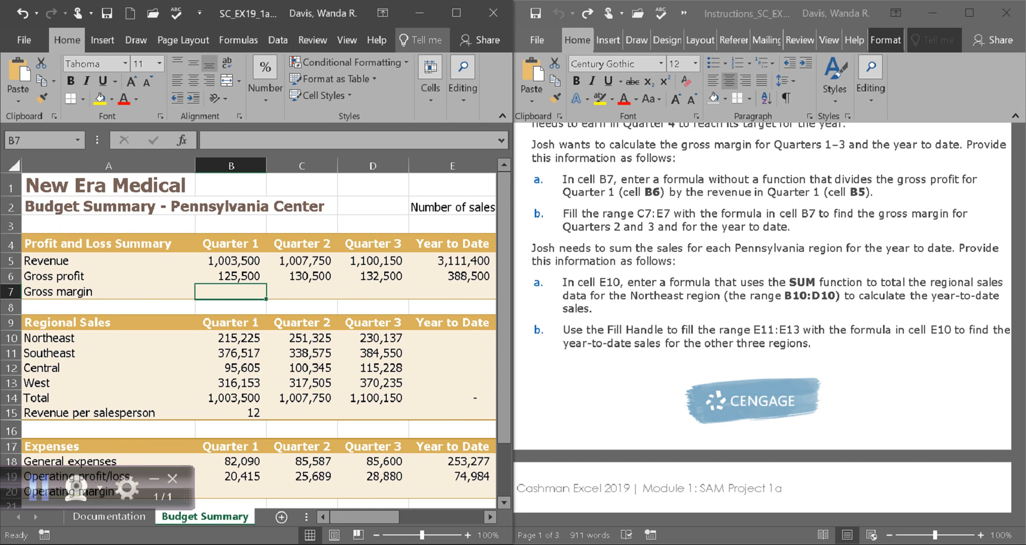
pyautogui.click(231, 276)
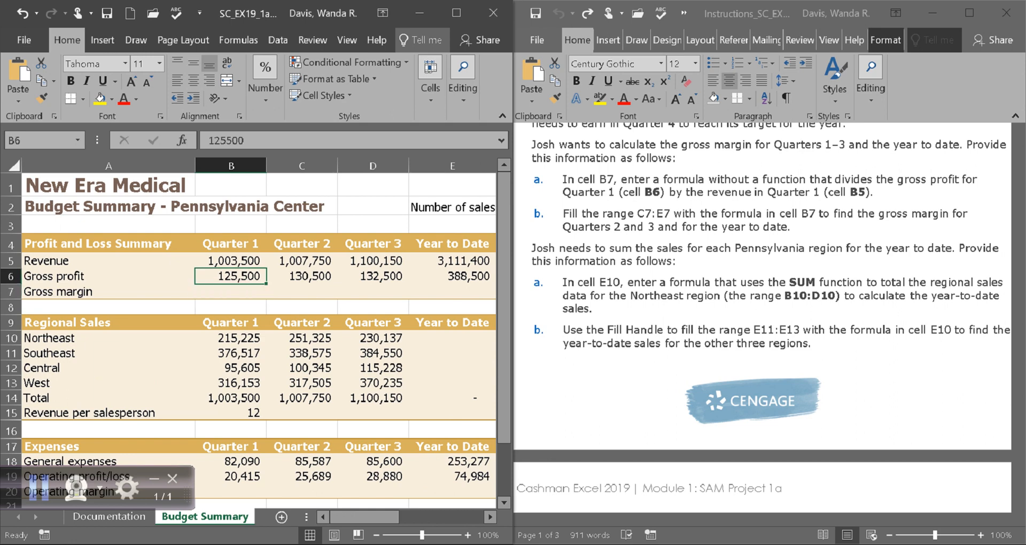
pyautogui.click(231, 261)
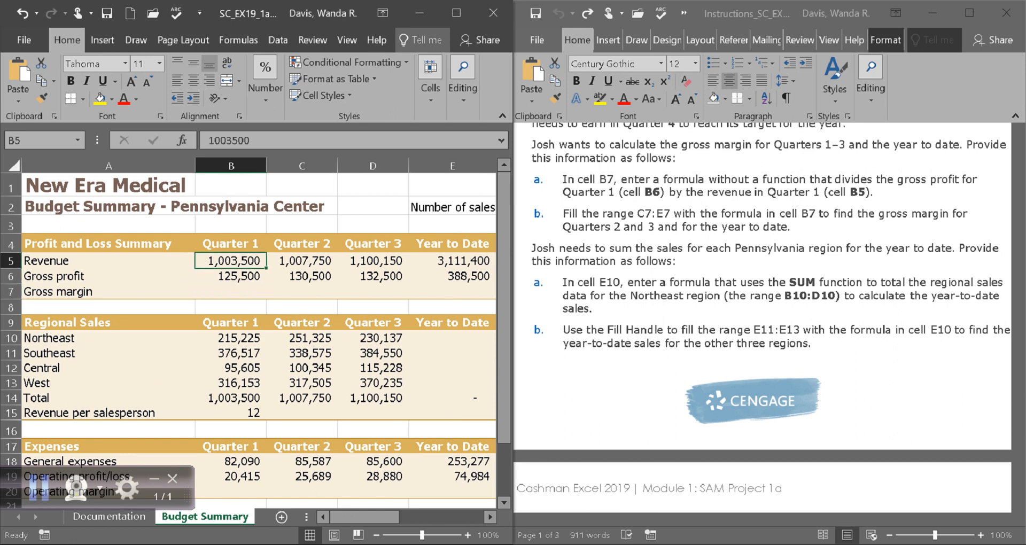
pyautogui.click(231, 291)
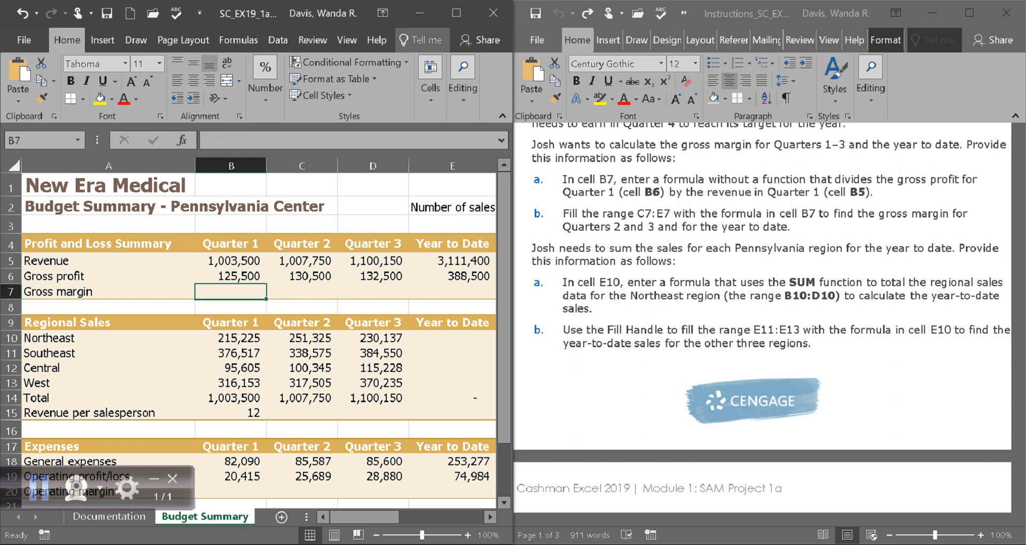
pyautogui.write('=SUM')
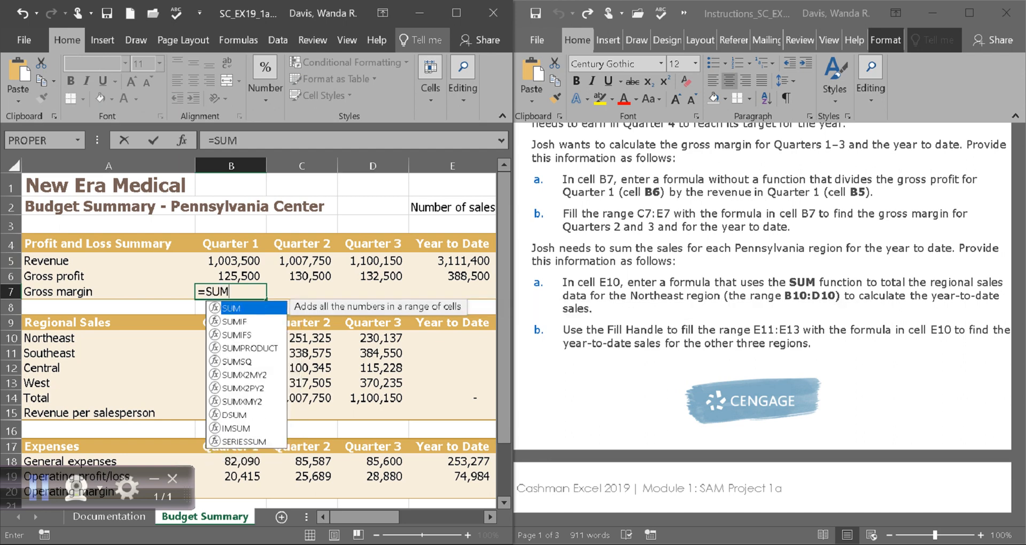
pyautogui.press('BackSpace')
pyautogui.press('BackSpace')
pyautogui.press('BackSpace')
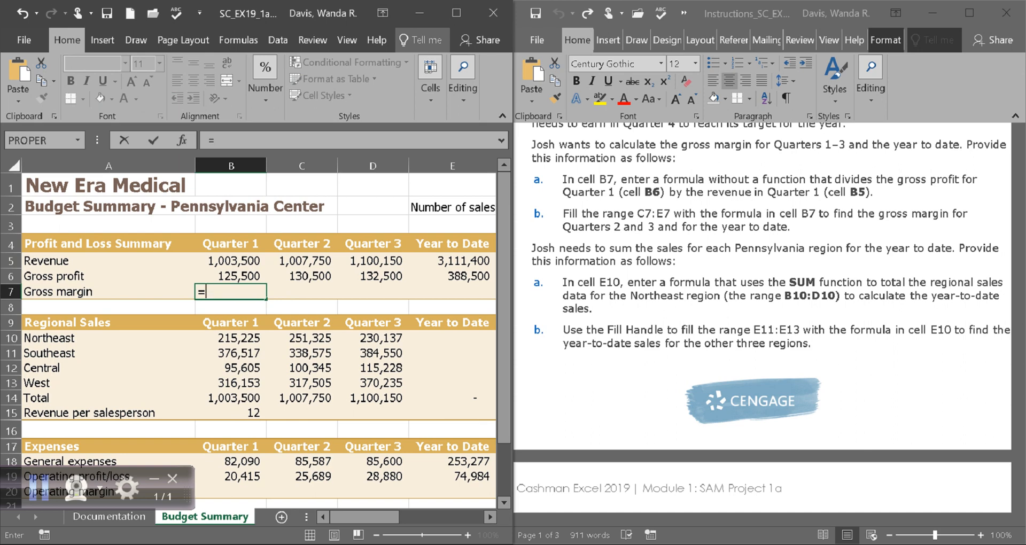
pyautogui.write('125,500/')
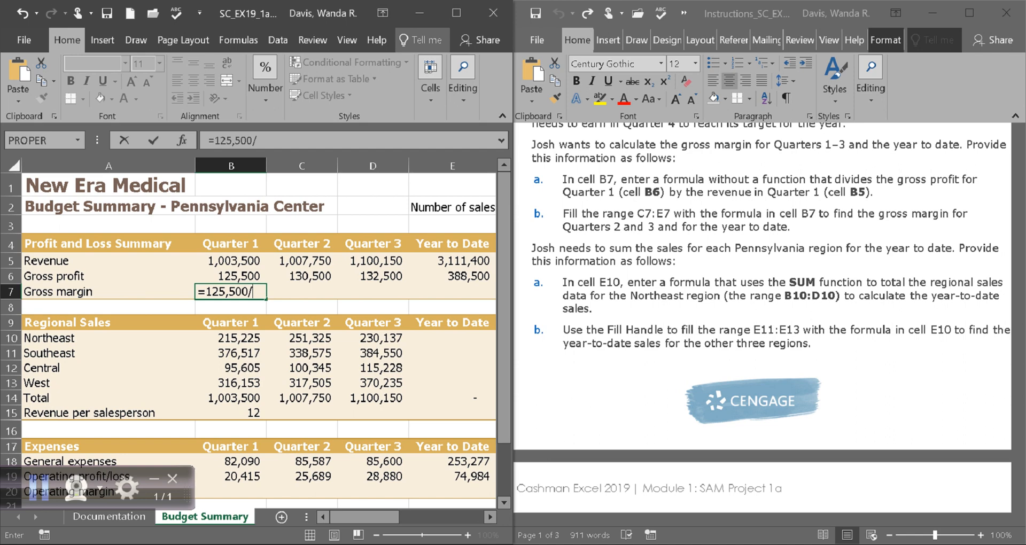
pyautogui.write('1,003,500')
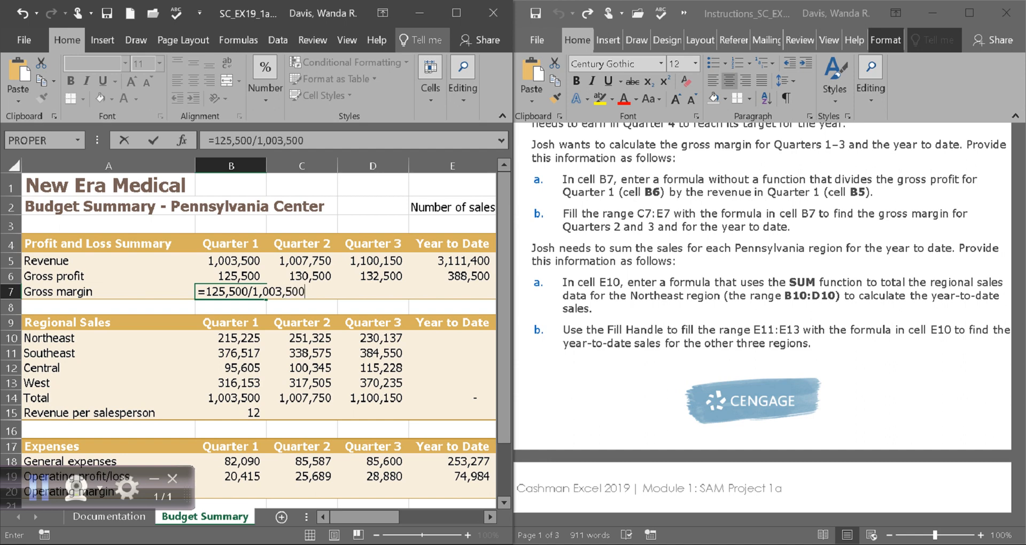
pyautogui.press('Return')
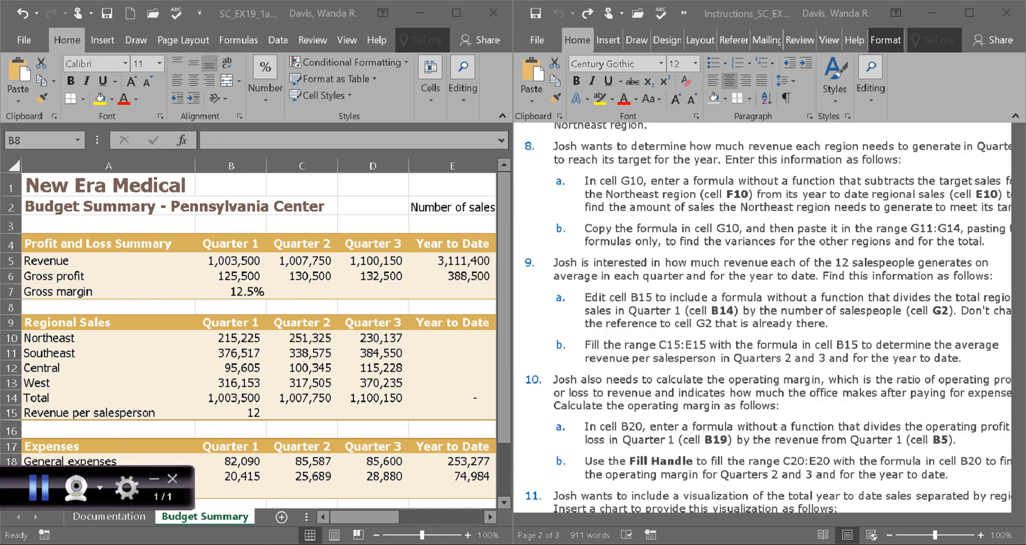
pyautogui.click(230, 292)
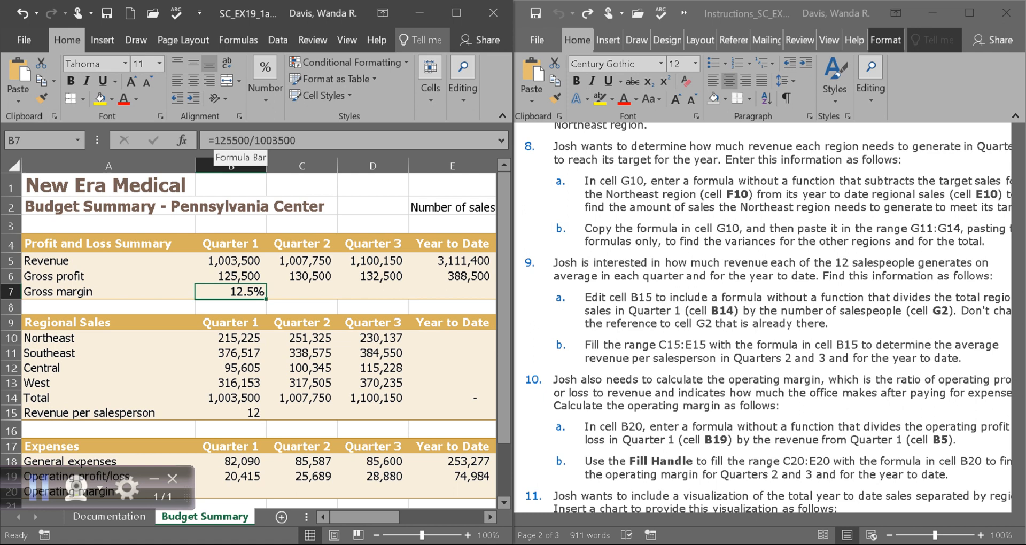
pyautogui.moveTo(209, 141); pyautogui.dragTo(294, 141)
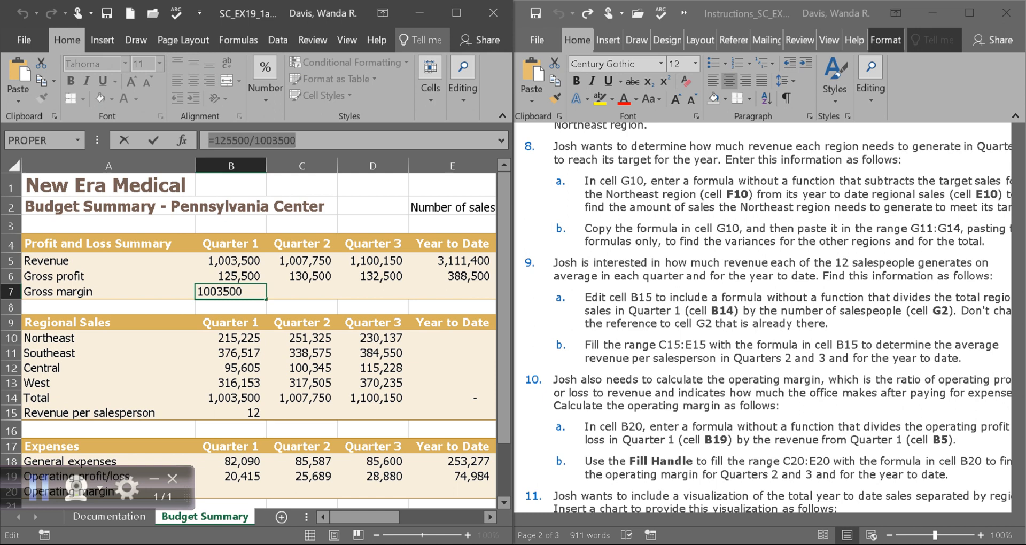
pyautogui.press('Return')
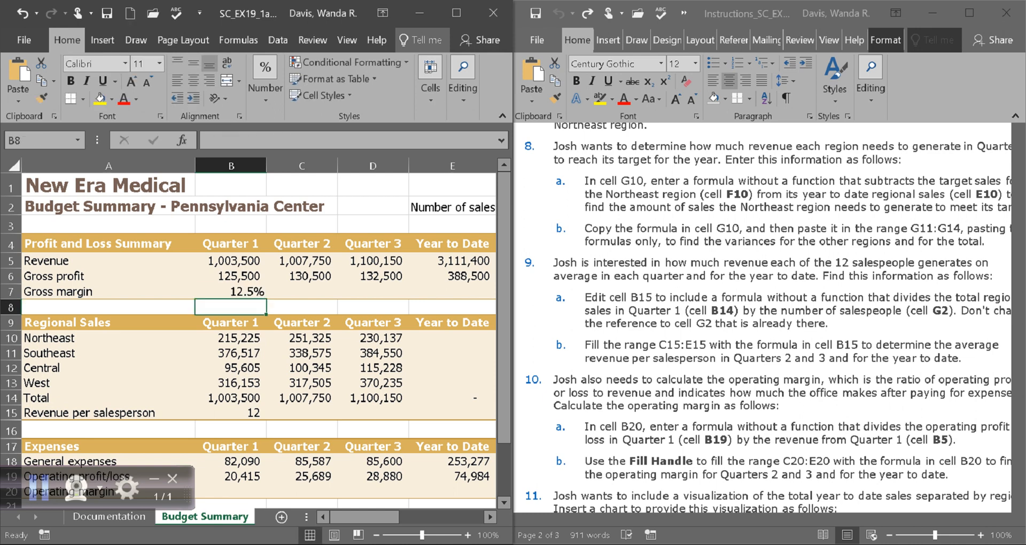
pyautogui.click(230, 292)
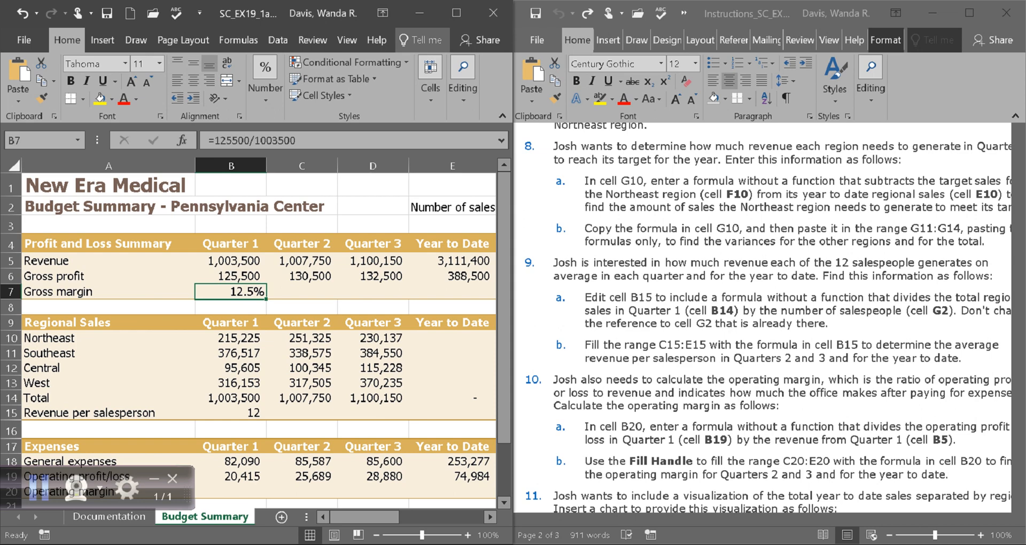
pyautogui.scroll(-1, 769, 321)
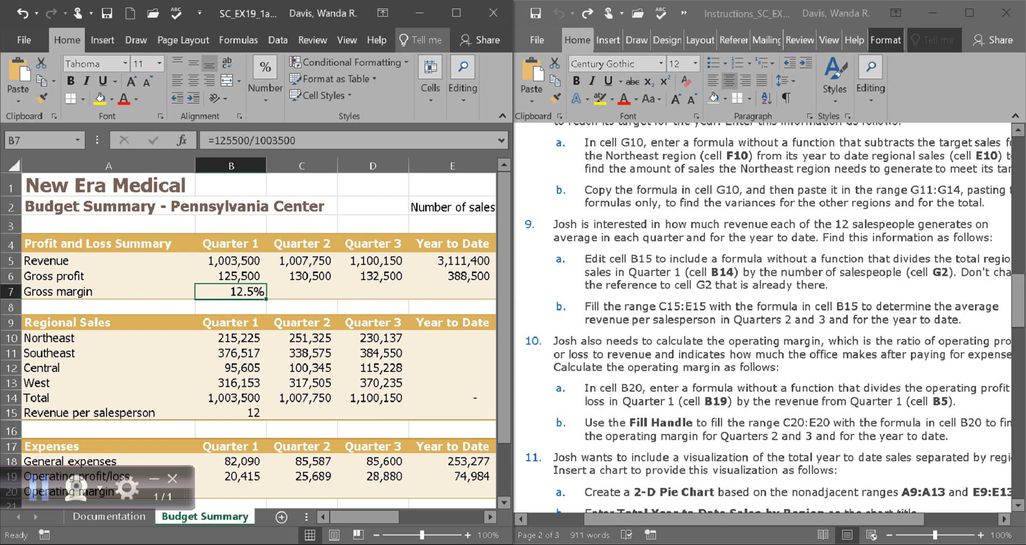
pyautogui.scroll(-4, 769, 310)
pyautogui.moveTo(1018, 326); pyautogui.dragTo(1017, 385)
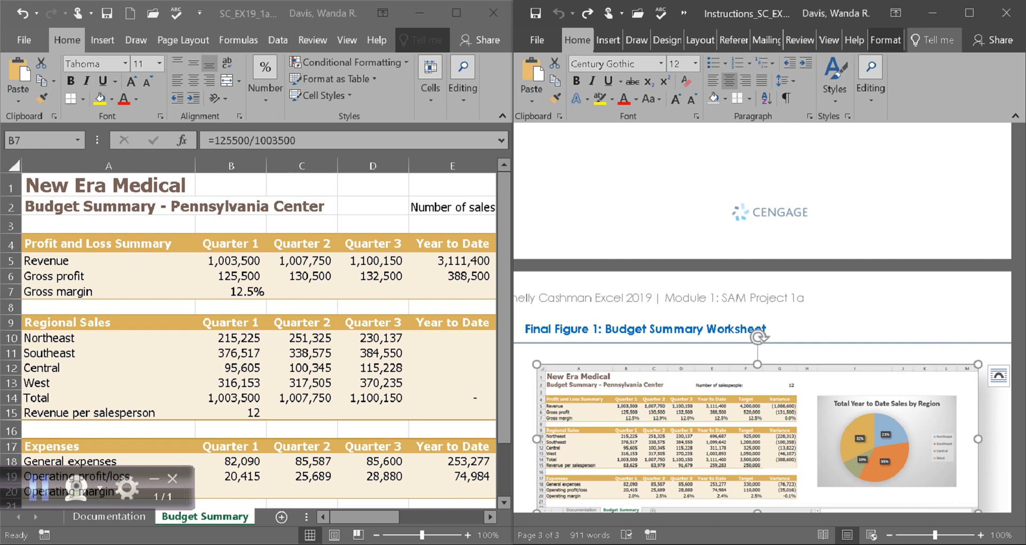
pyautogui.click(310, 141)
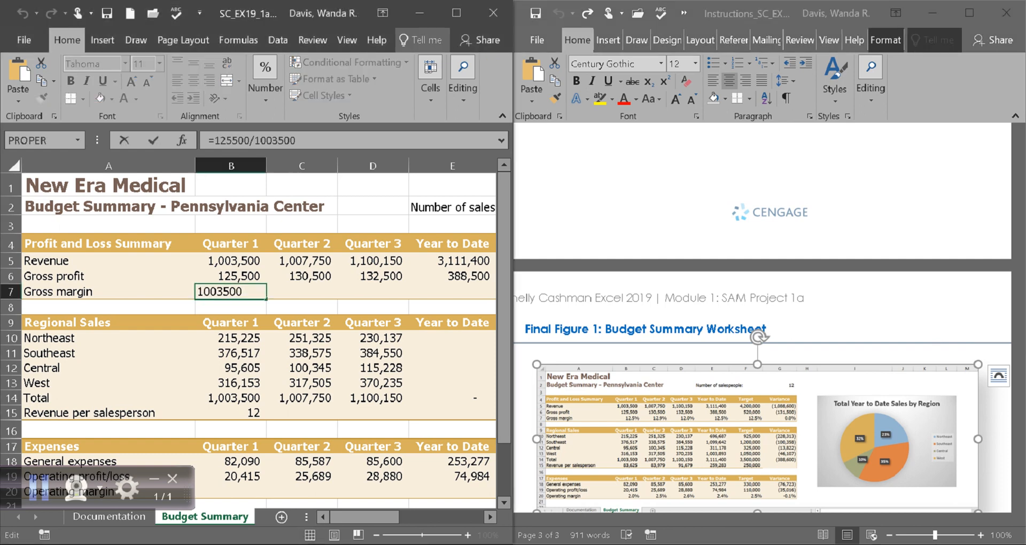
pyautogui.press('Left')
pyautogui.press('Left')
pyautogui.press('Left')
pyautogui.press('Left')
pyautogui.press('Return')
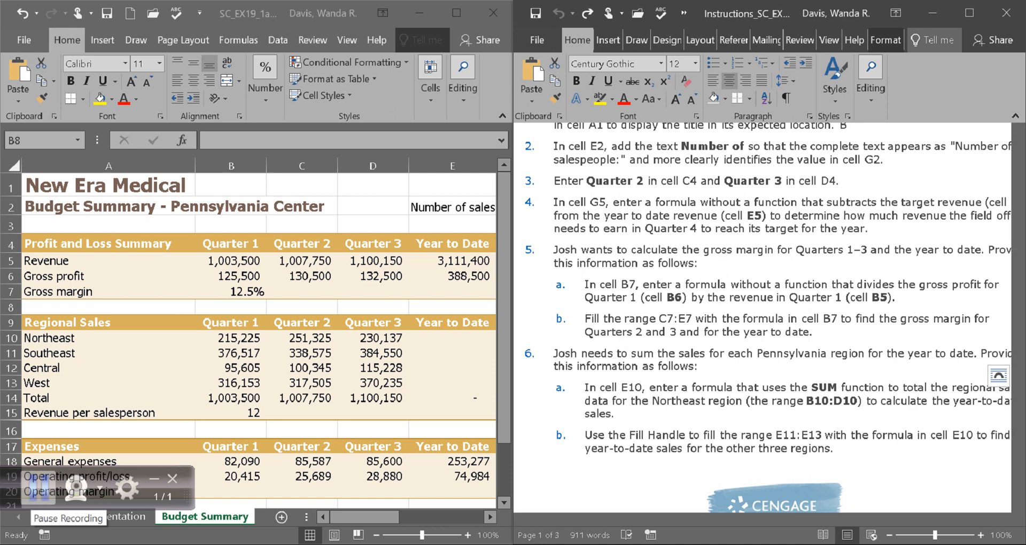
# Scroll to step 5 in Word and select the 5b text on filling C7:E7.
pyautogui.scroll(1, 770, 315)
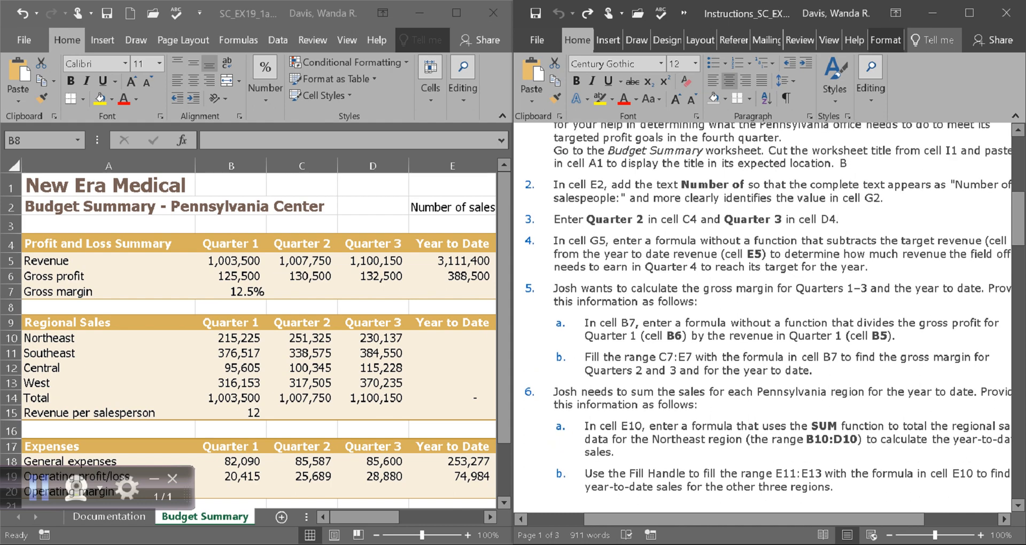
pyautogui.scroll(1, 769, 315)
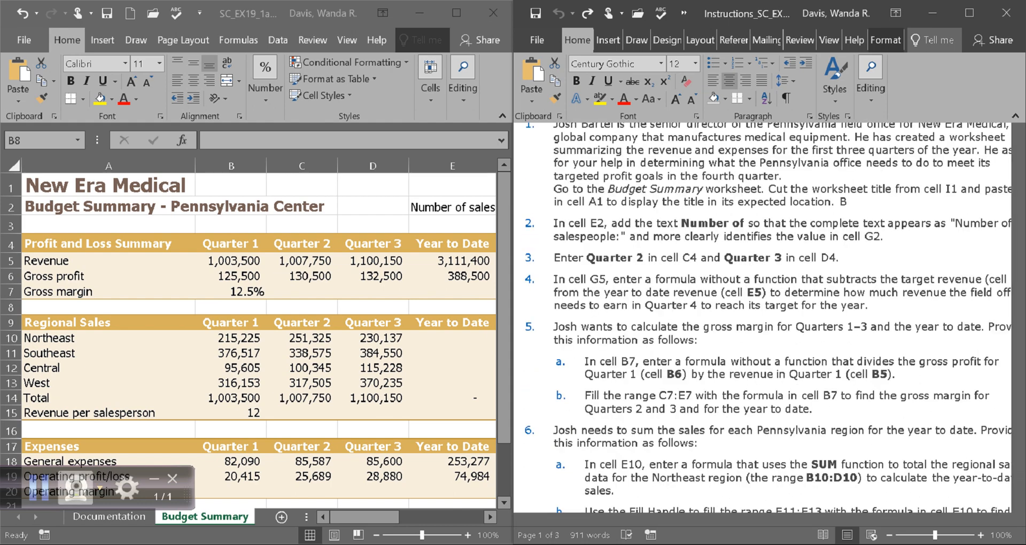
pyautogui.scroll(-6, 770, 316)
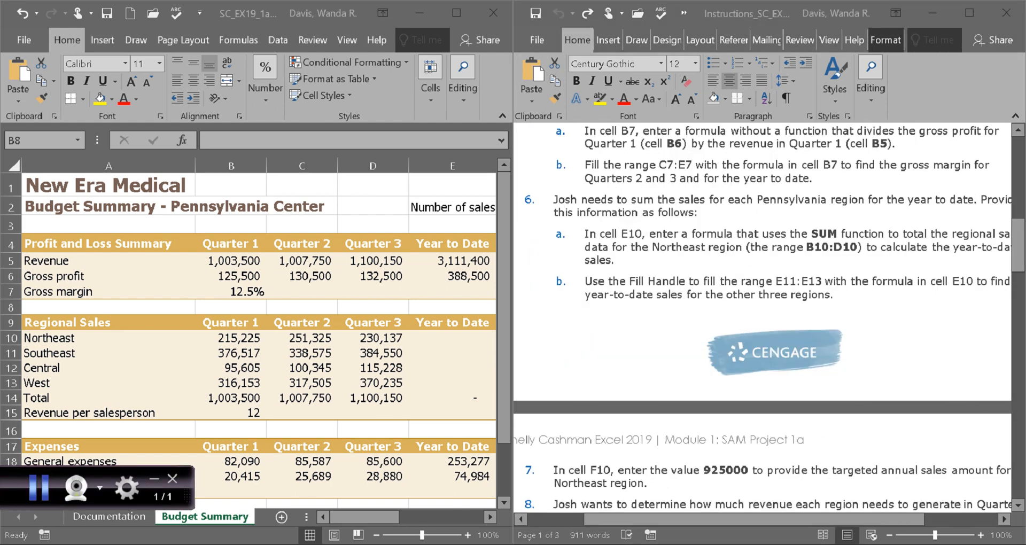
pyautogui.scroll(1, 769, 315)
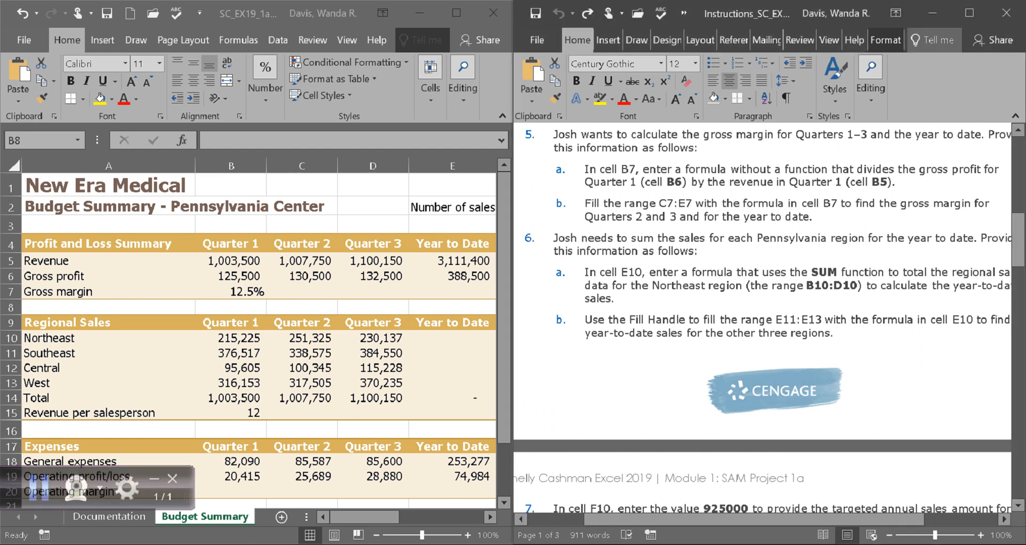
pyautogui.moveTo(585, 203); pyautogui.dragTo(815, 217)
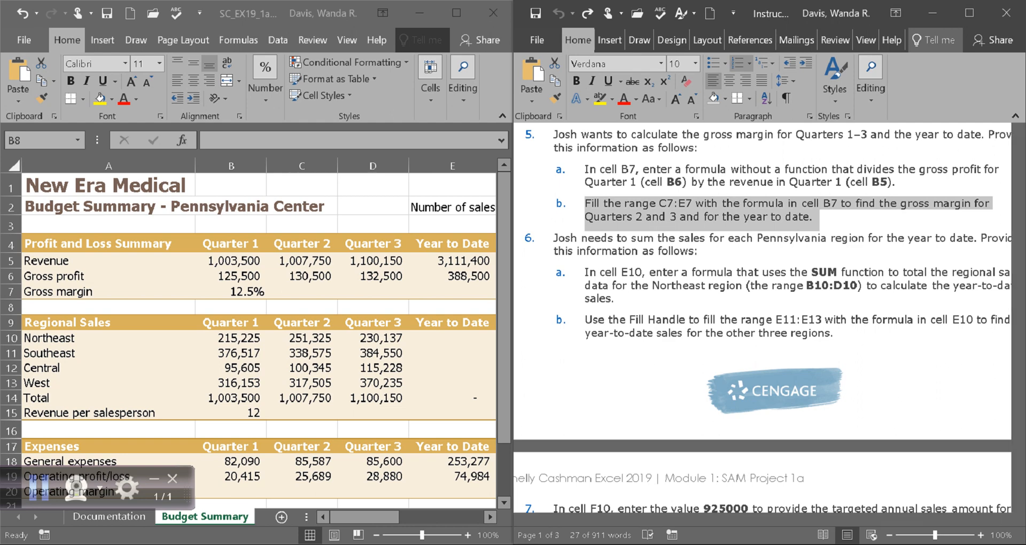
pyautogui.click(302, 292)
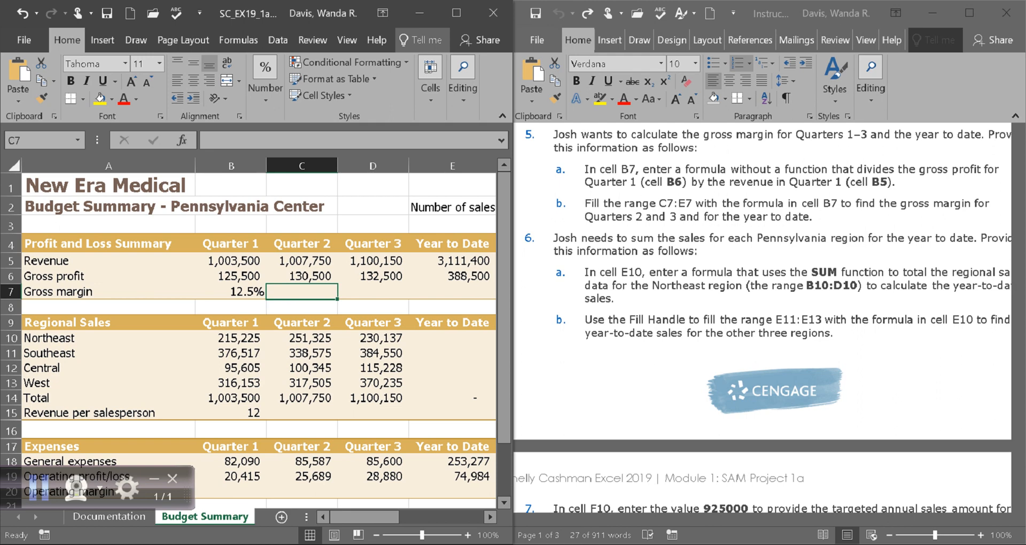
pyautogui.moveTo(363, 516); pyautogui.dragTo(378, 517)
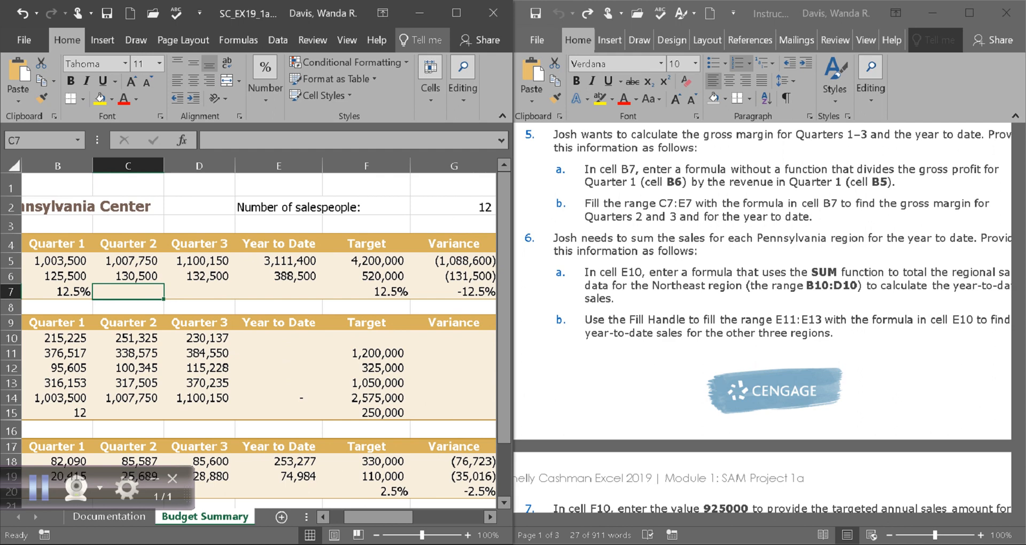
pyautogui.hotkey('shift', 'Right')
pyautogui.hotkey('shift', 'Right')
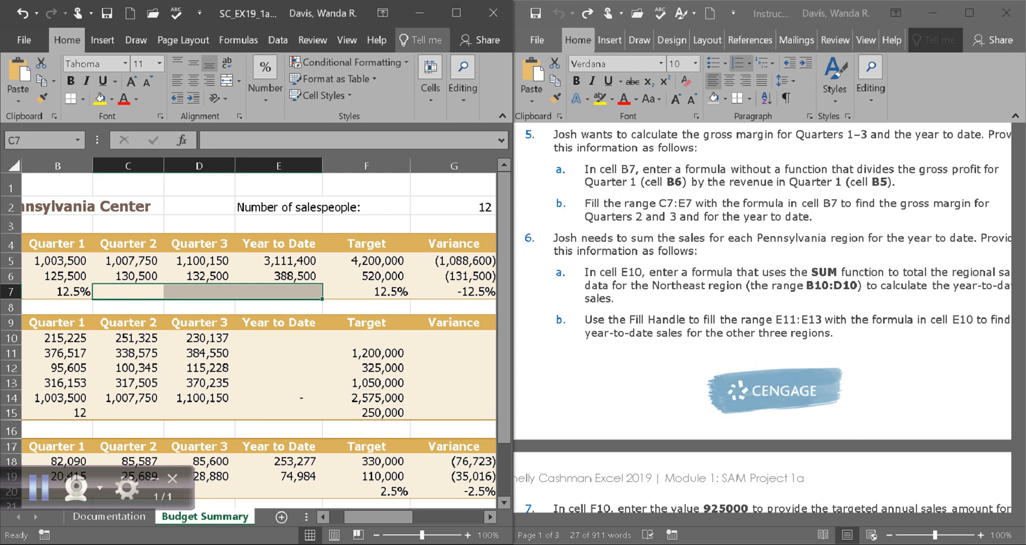
pyautogui.moveTo(379, 517); pyautogui.dragTo(365, 517)
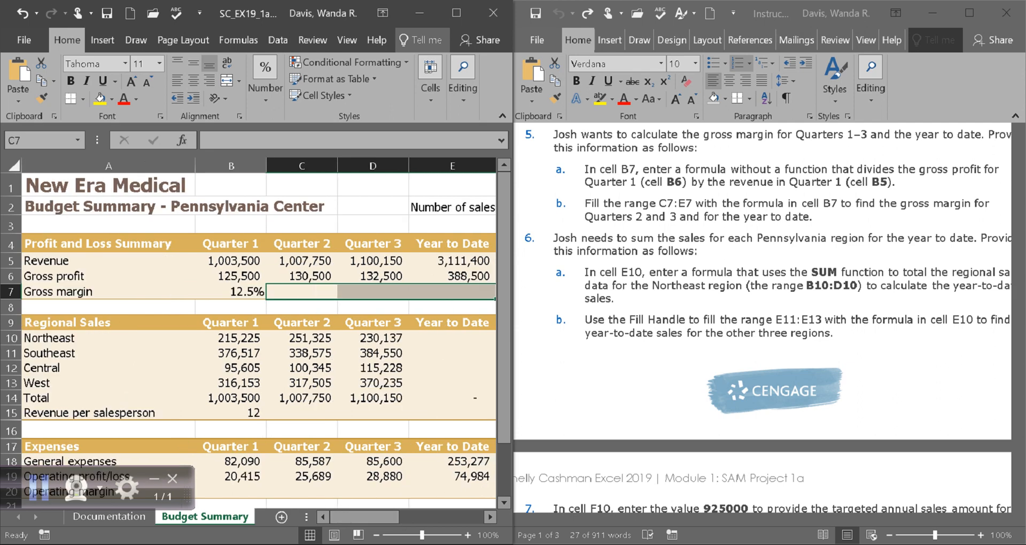
pyautogui.click(235, 292)
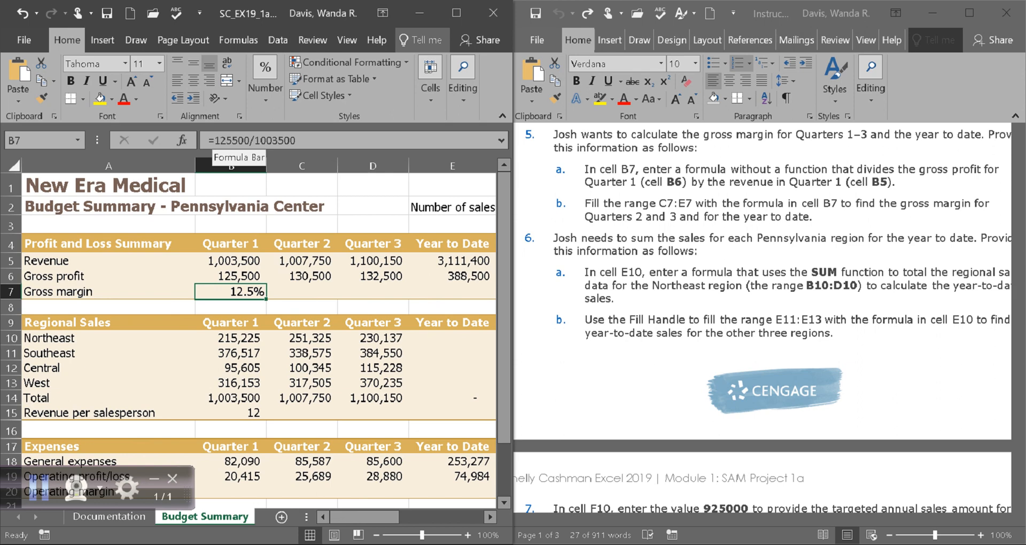
pyautogui.moveTo(297, 140); pyautogui.dragTo(208, 140)
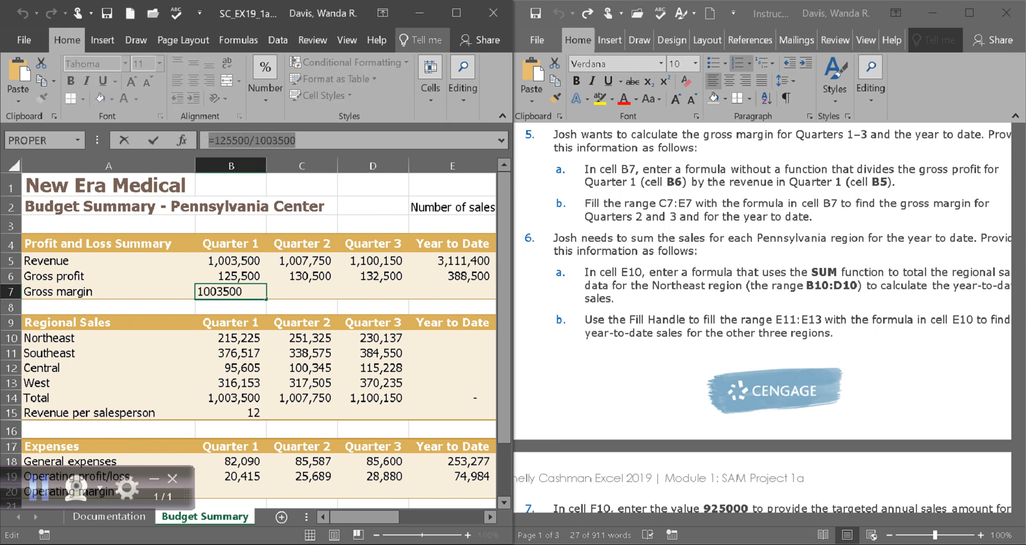
pyautogui.click(292, 292)
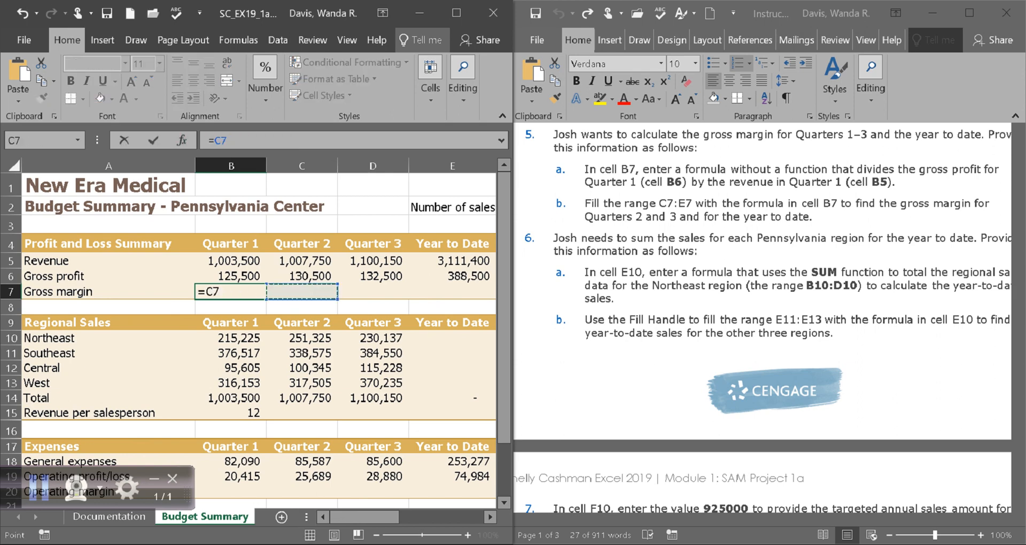
pyautogui.hotkey('ctrl', 'z')
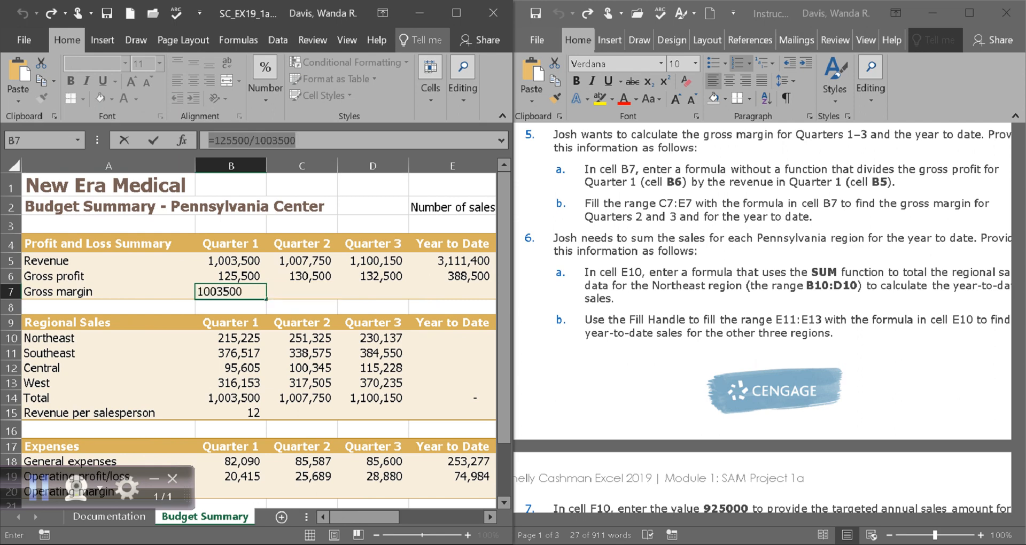
pyautogui.press('Return')
pyautogui.write('\\')
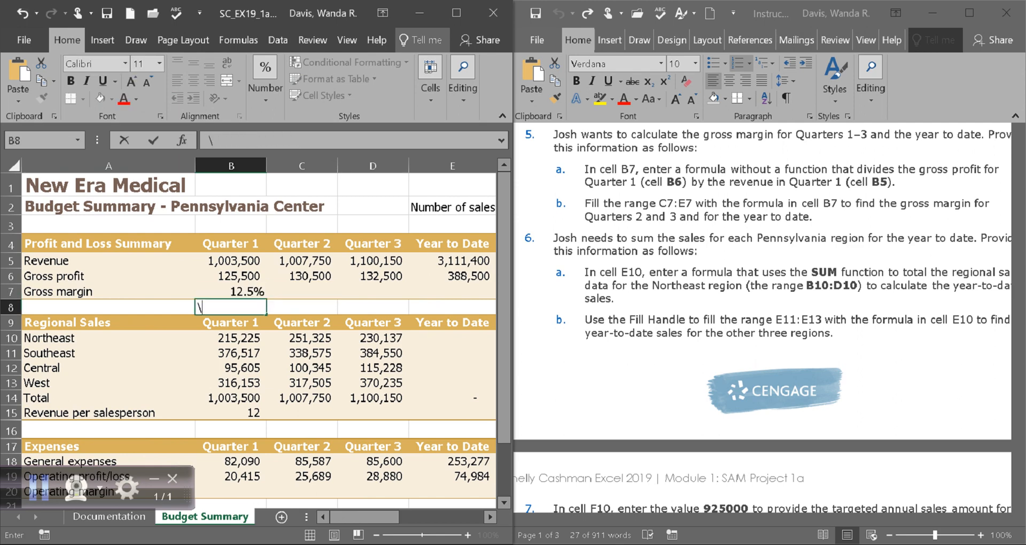
pyautogui.press('BackSpace')
pyautogui.press('Up')
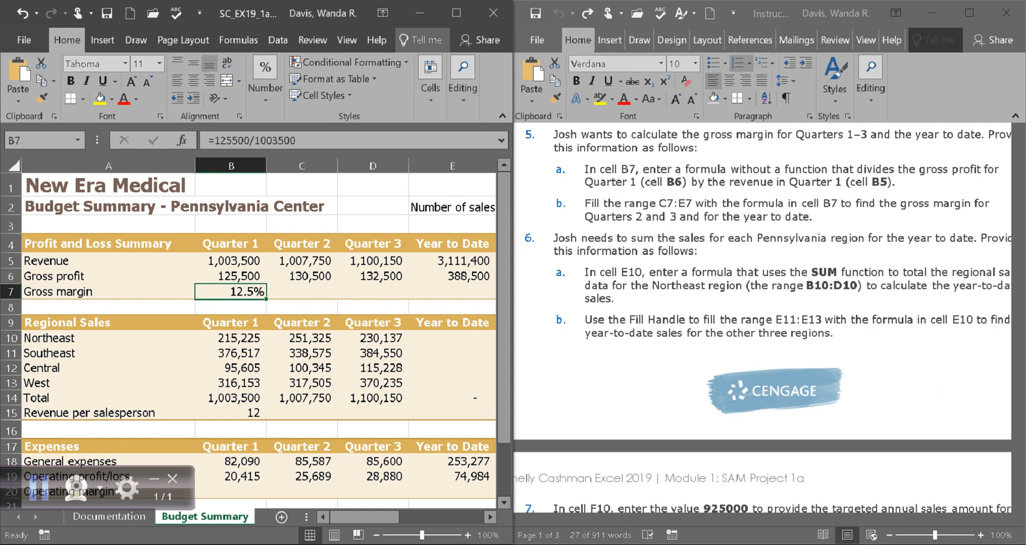
# Drag B7's 12.5% gross margin formula right across C7:E7.
pyautogui.moveTo(265, 298); pyautogui.dragTo(265, 300)
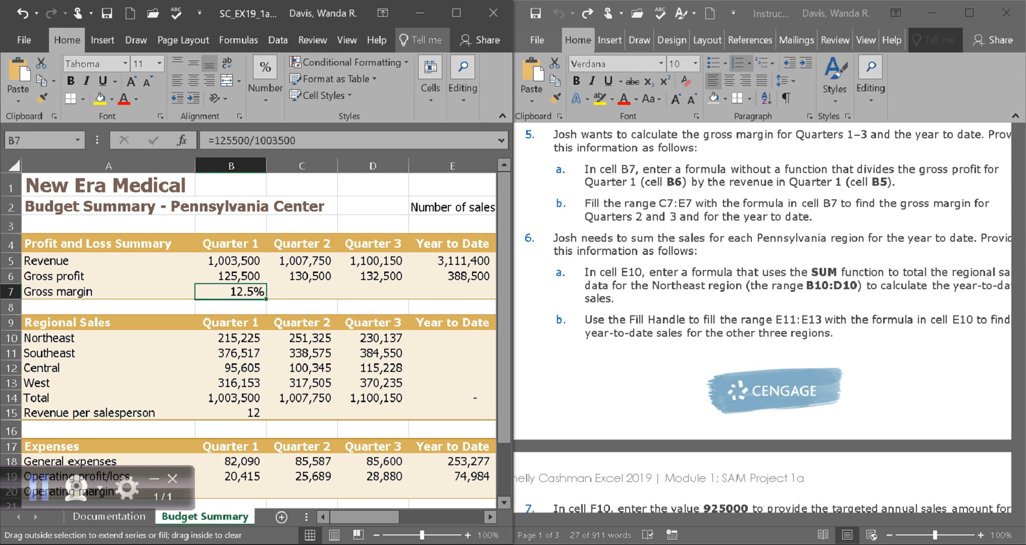
pyautogui.moveTo(266, 299); pyautogui.dragTo(451, 294)
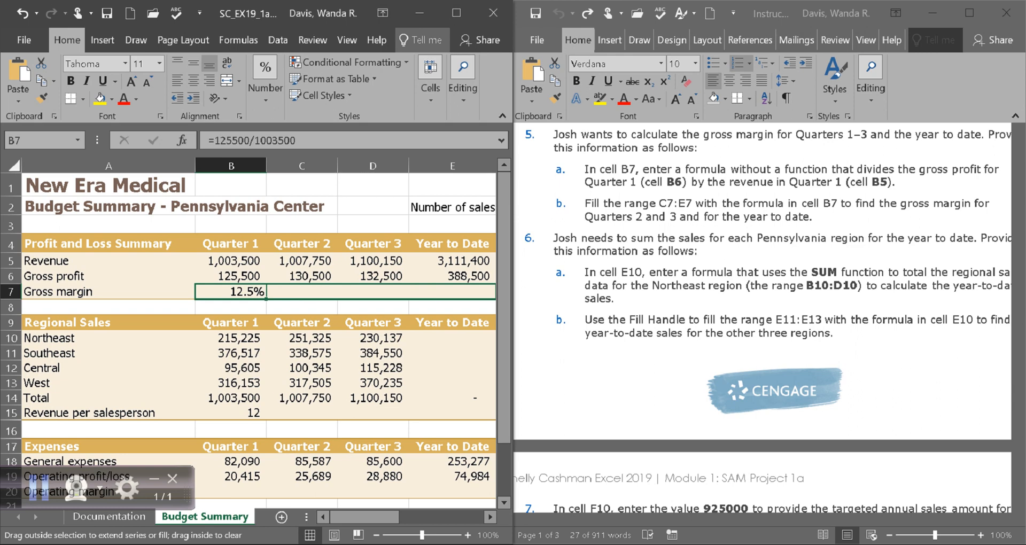
pyautogui.moveTo(451, 294); pyautogui.dragTo(452, 294)
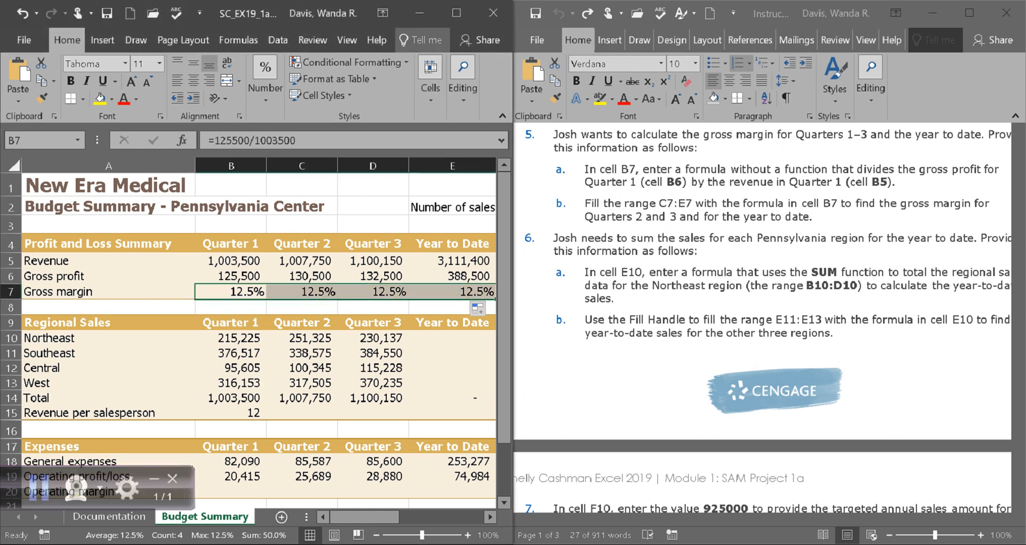
# Compare C7's copied formula with B7 and the Quarter 2 values, then undo the C7:E7 fill.
pyautogui.click(302, 292)
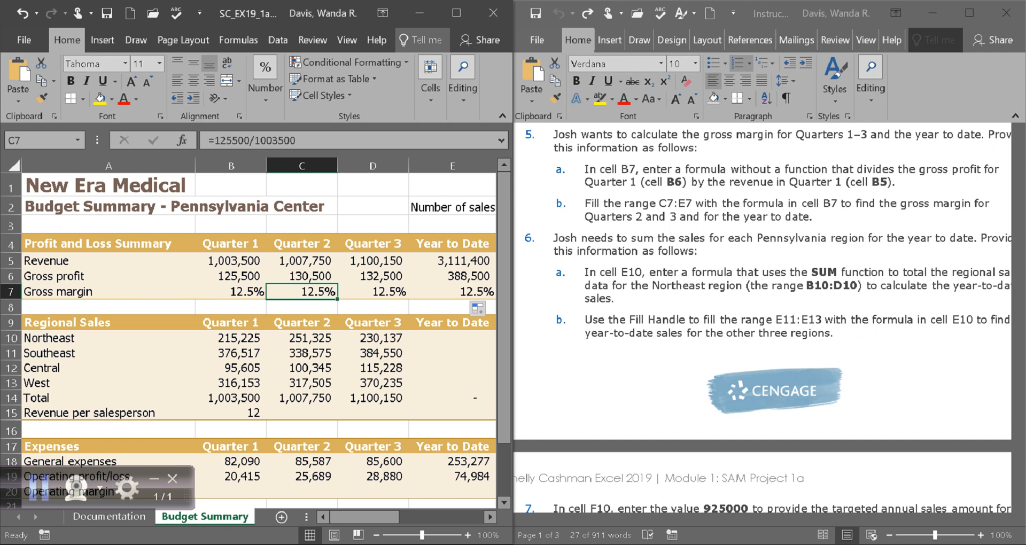
pyautogui.click(302, 276)
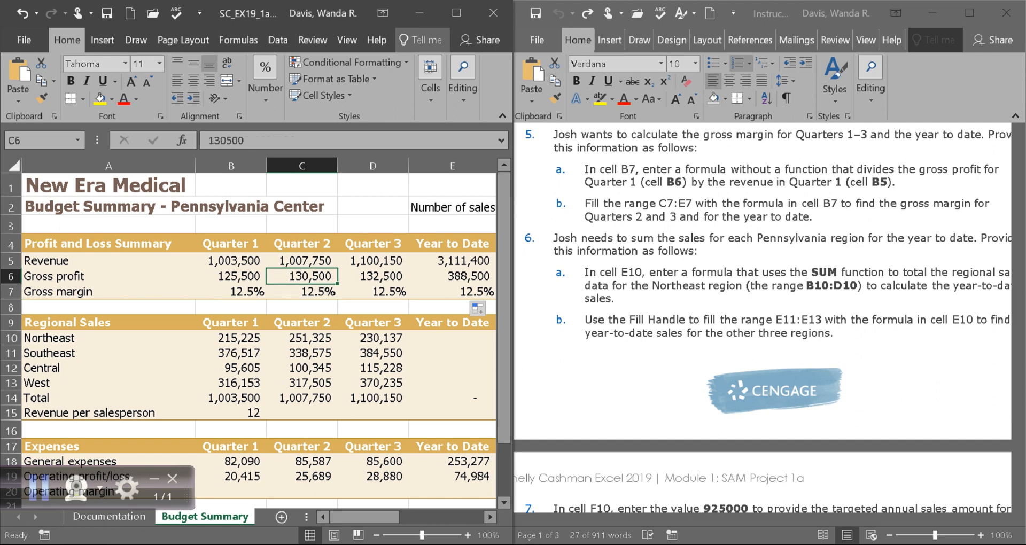
pyautogui.click(302, 292)
pyautogui.click(301, 276)
pyautogui.click(302, 261)
pyautogui.click(302, 291)
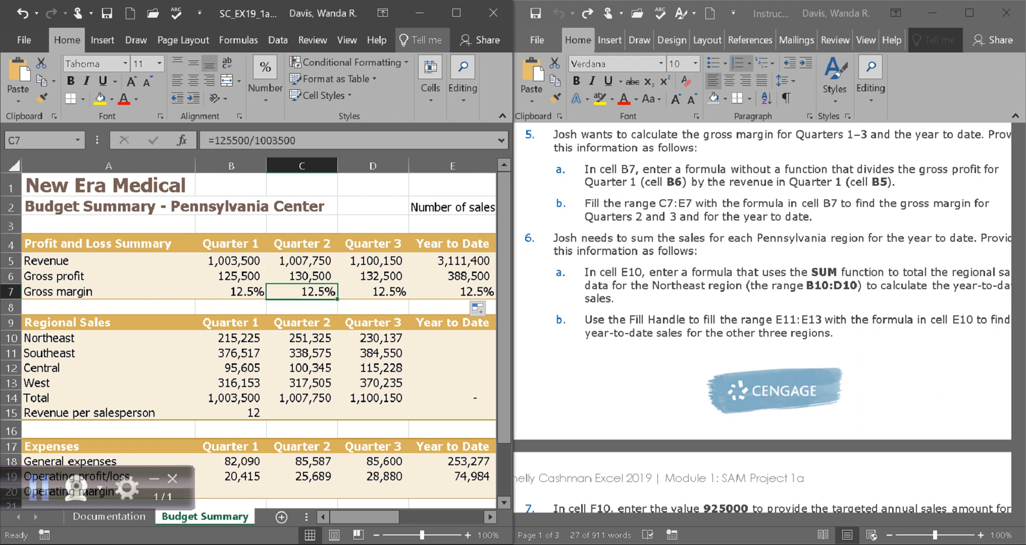
pyautogui.click(230, 292)
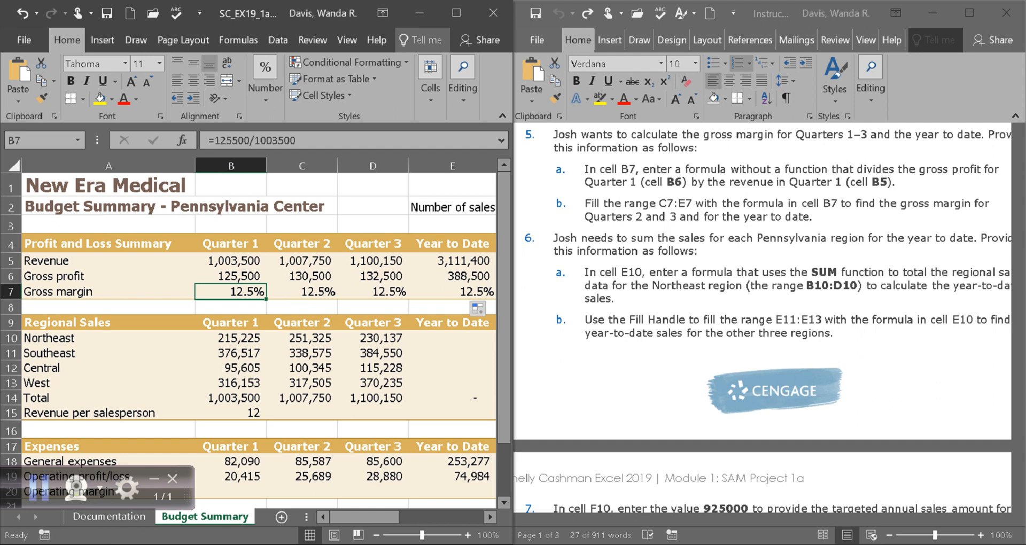
pyautogui.click(301, 292)
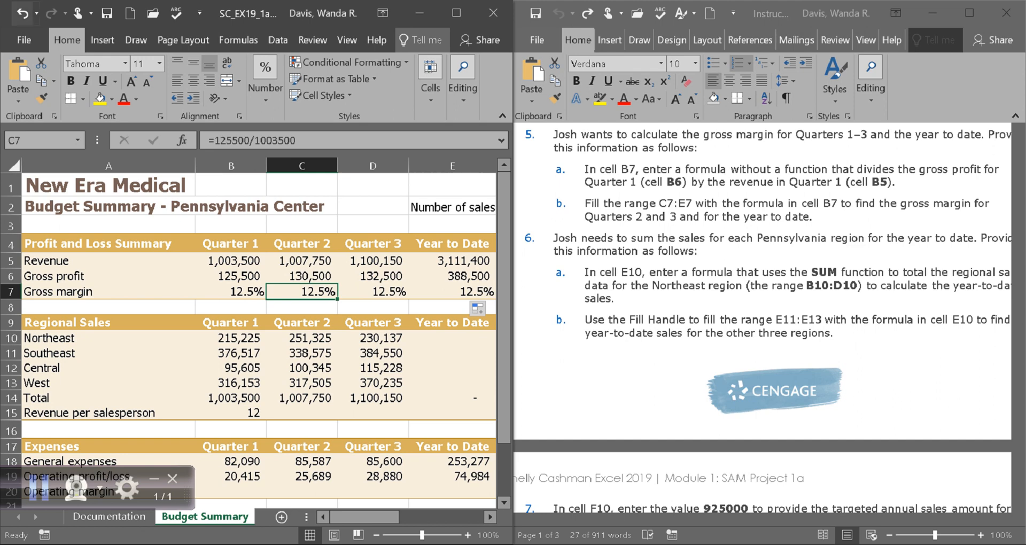
pyautogui.hotkey('ctrl', 'z')
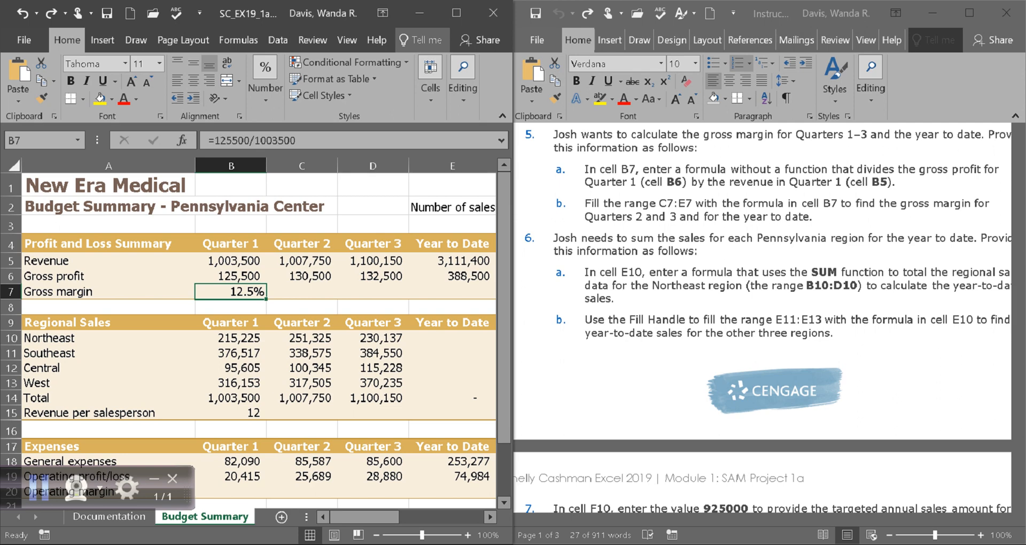
# Recheck the C7:E7 fill instruction in Word and reselect Quarter 1 gross margin cell B7.
pyautogui.moveTo(266, 298); pyautogui.dragTo(489, 293)
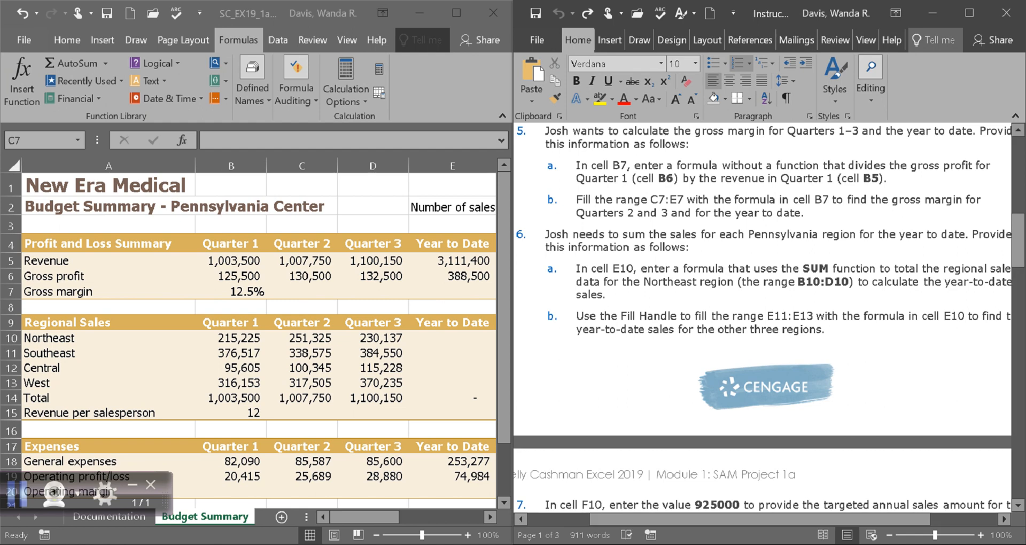
pyautogui.moveTo(576, 199); pyautogui.dragTo(802, 213)
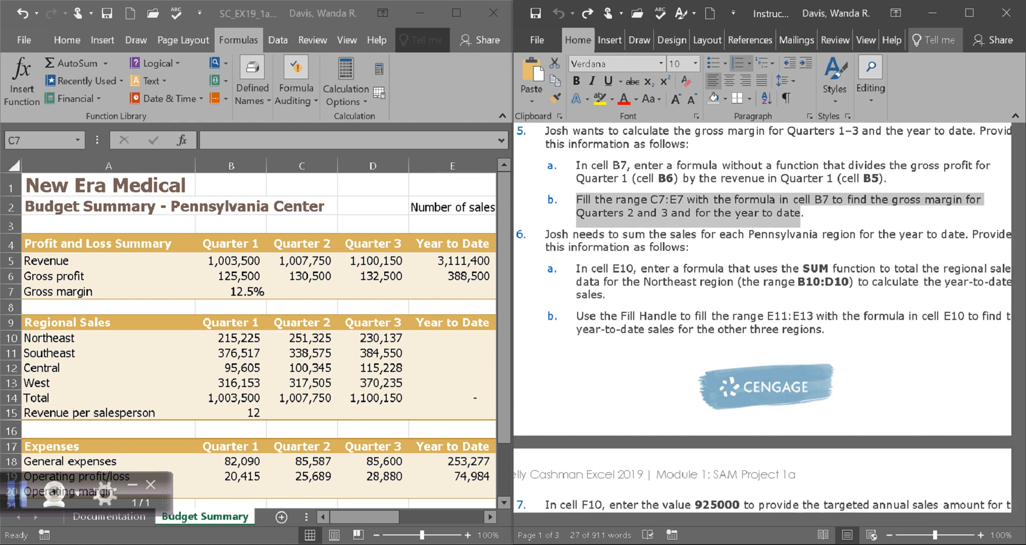
pyautogui.click(230, 291)
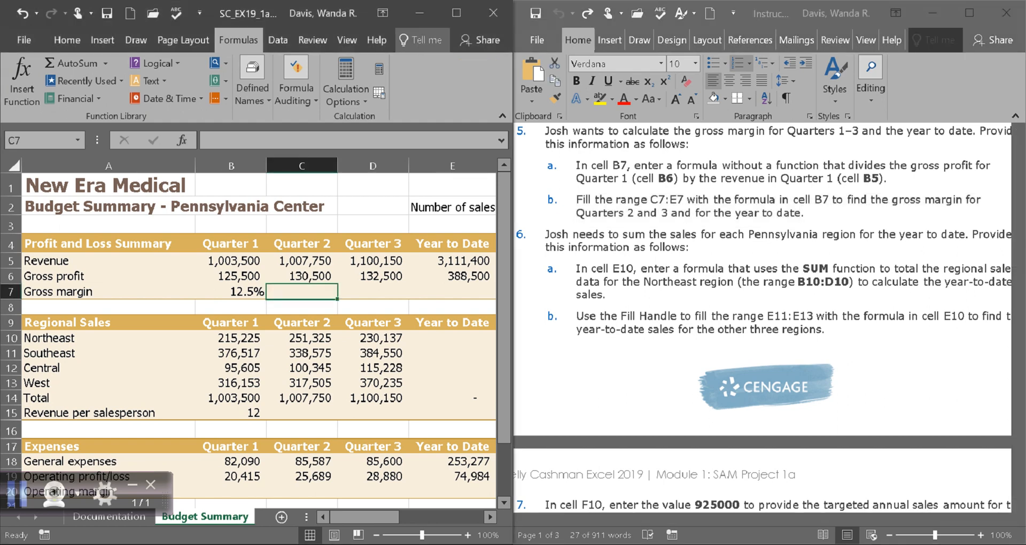
pyautogui.click(231, 292)
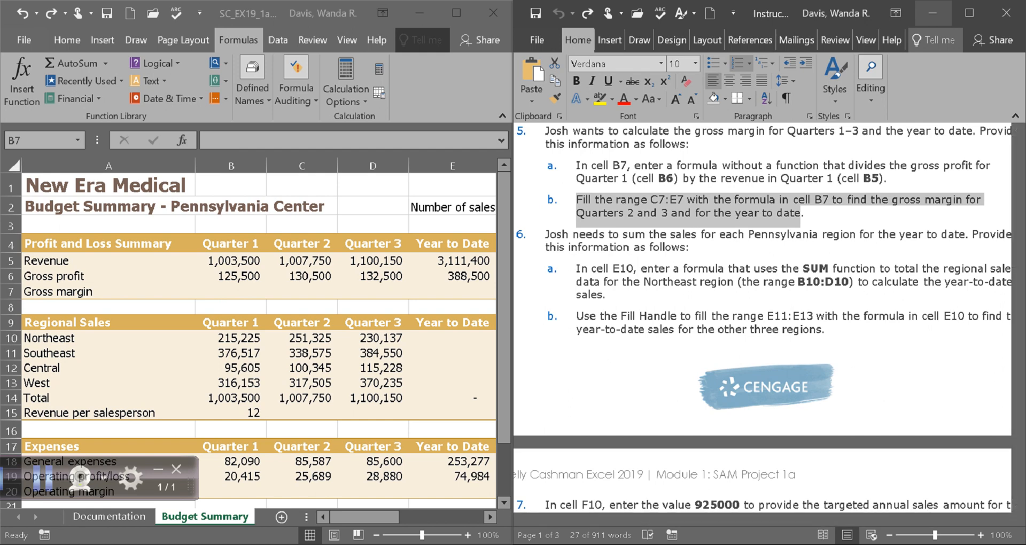
# Rebuild B7 as =B6/B5, gross profit over revenue, still showing 12.5%.
pyautogui.click(231, 292)
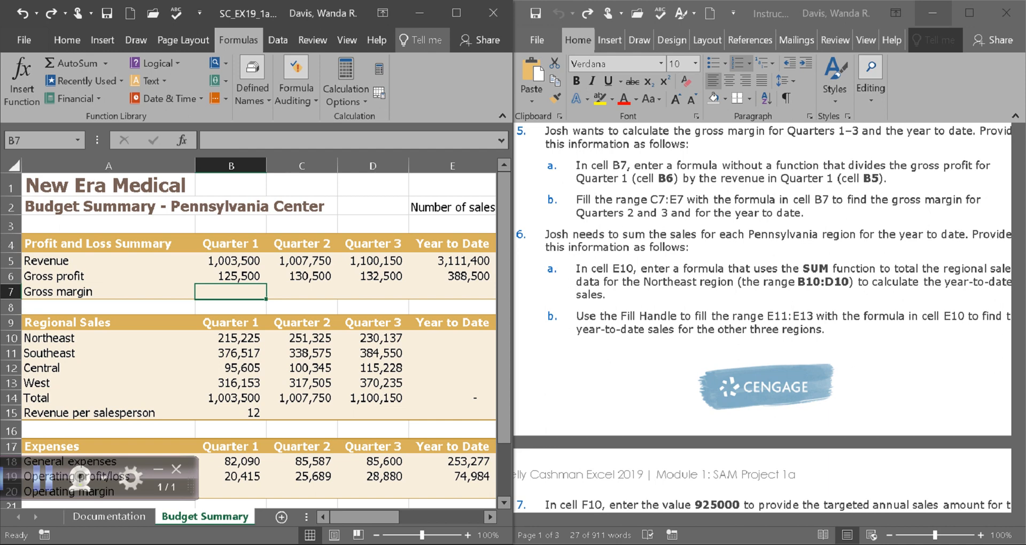
pyautogui.write('=')
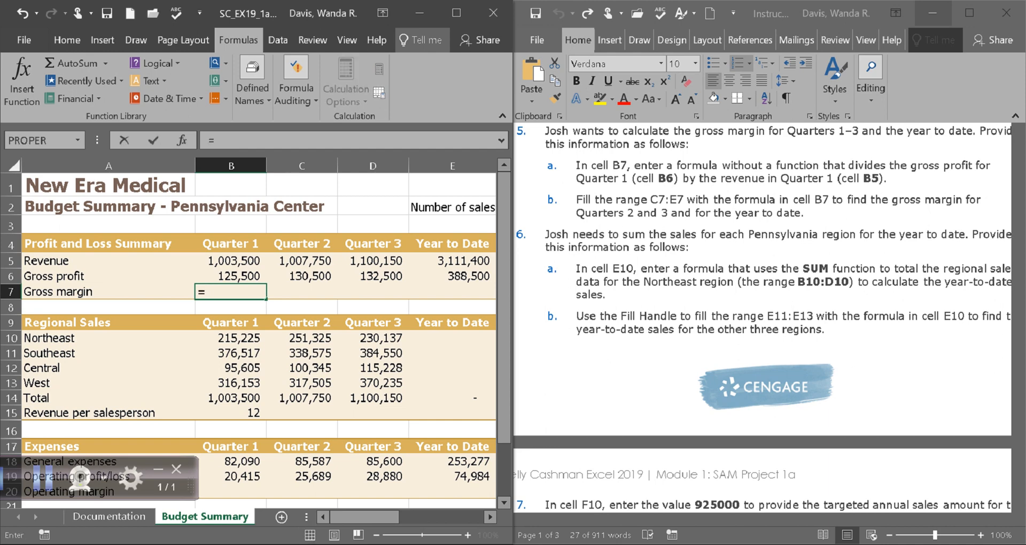
pyautogui.click(231, 276)
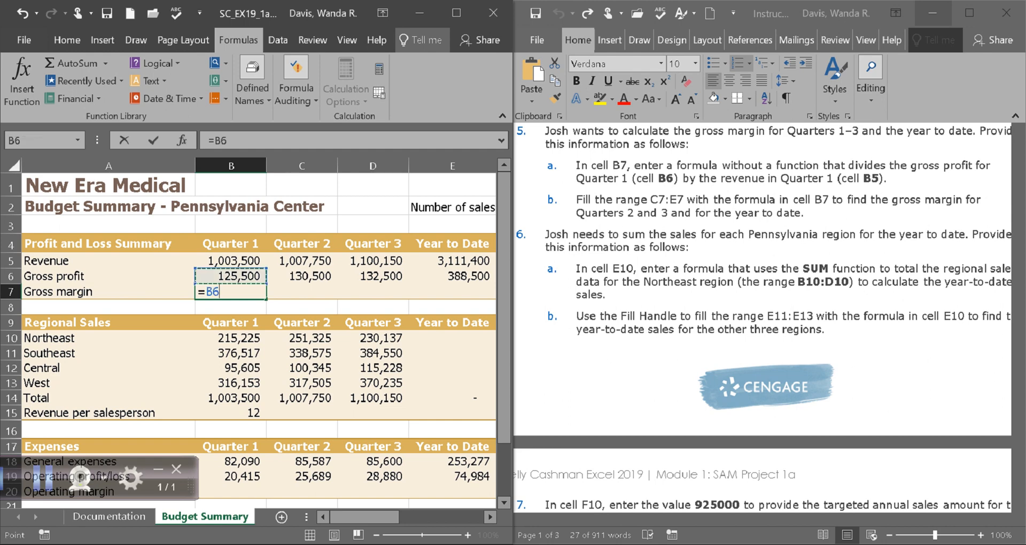
pyautogui.write('/')
pyautogui.click(231, 260)
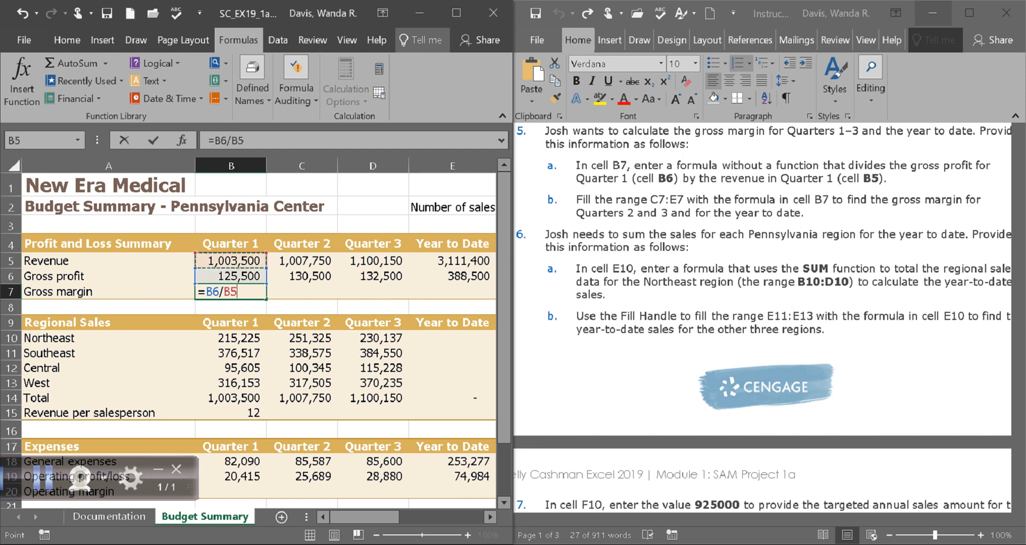
pyautogui.press('Return')
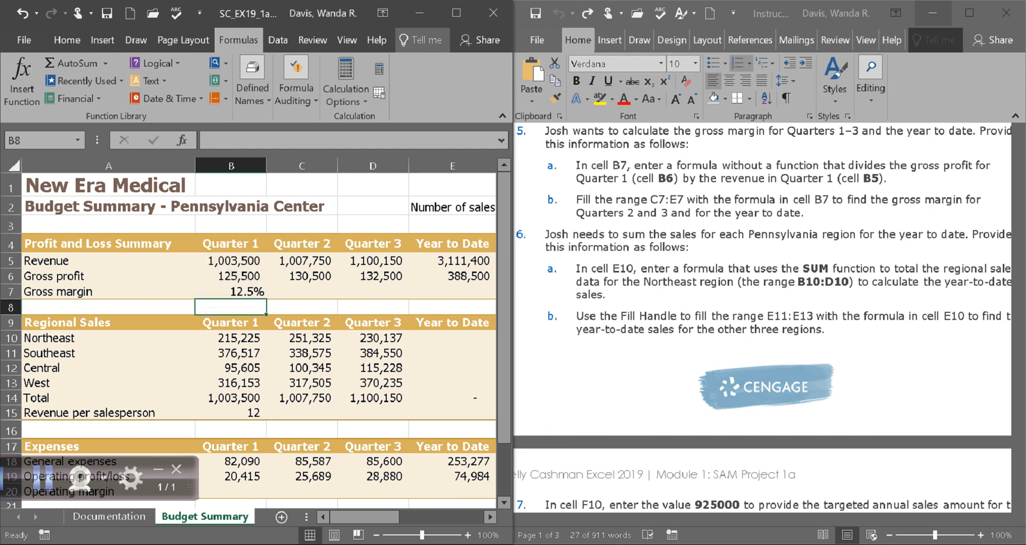
pyautogui.click(230, 291)
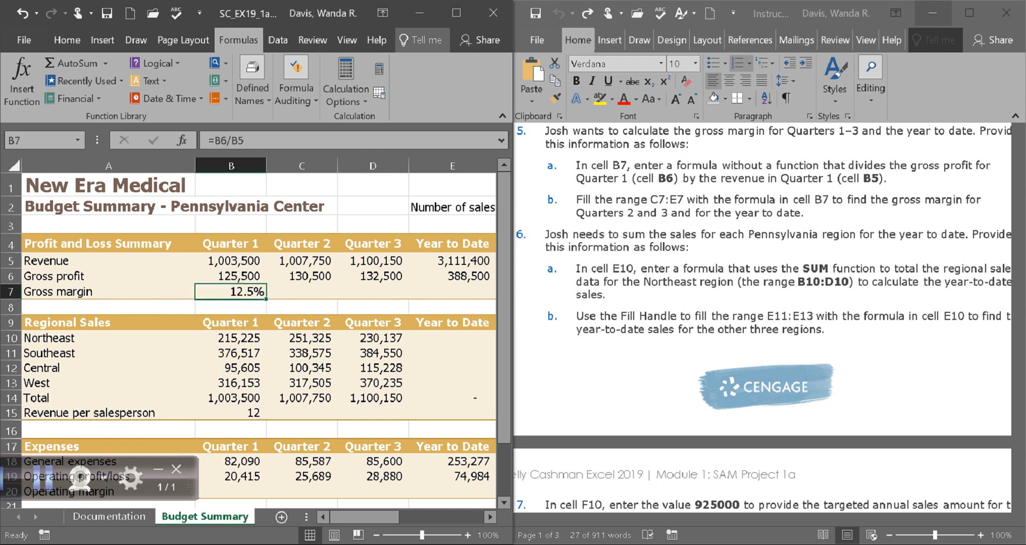
# Reread step 5b and re-commit the =B6/B5 gross margin formula in B7.
pyautogui.moveTo(577, 200); pyautogui.dragTo(800, 214)
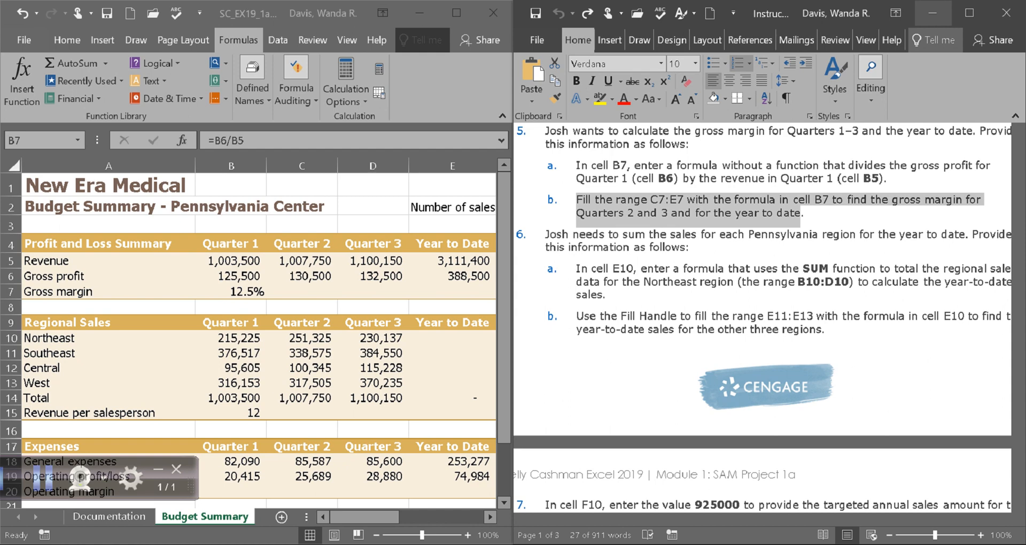
pyautogui.hotkey('alt', 'Tab')
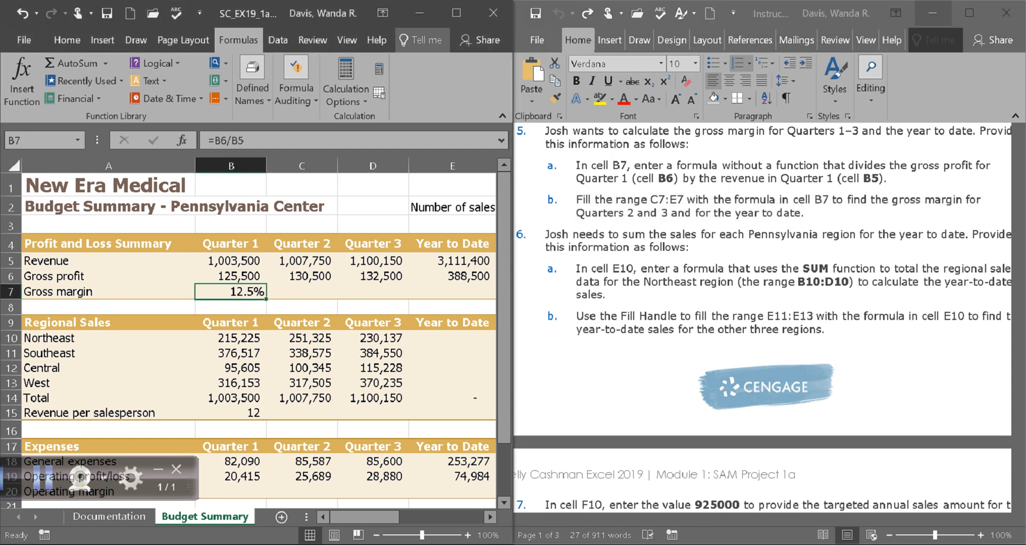
pyautogui.moveTo(245, 141); pyautogui.dragTo(214, 141)
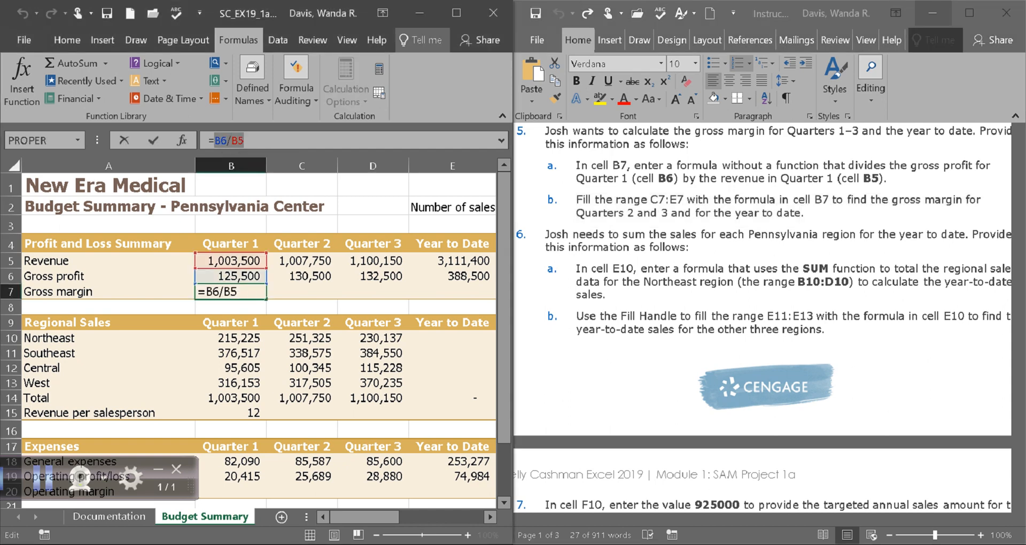
pyautogui.click(239, 292)
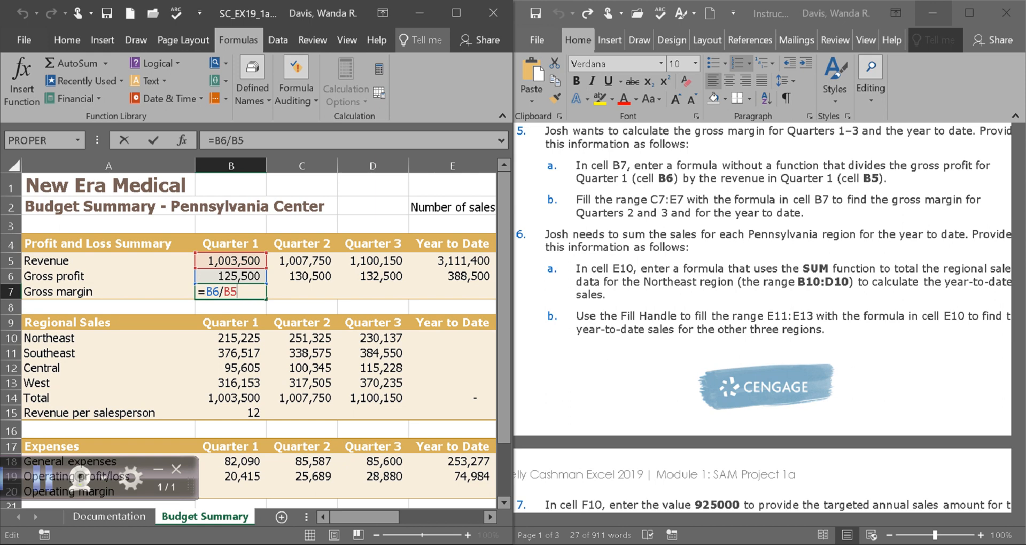
pyautogui.press('Tab')
pyautogui.click(231, 292)
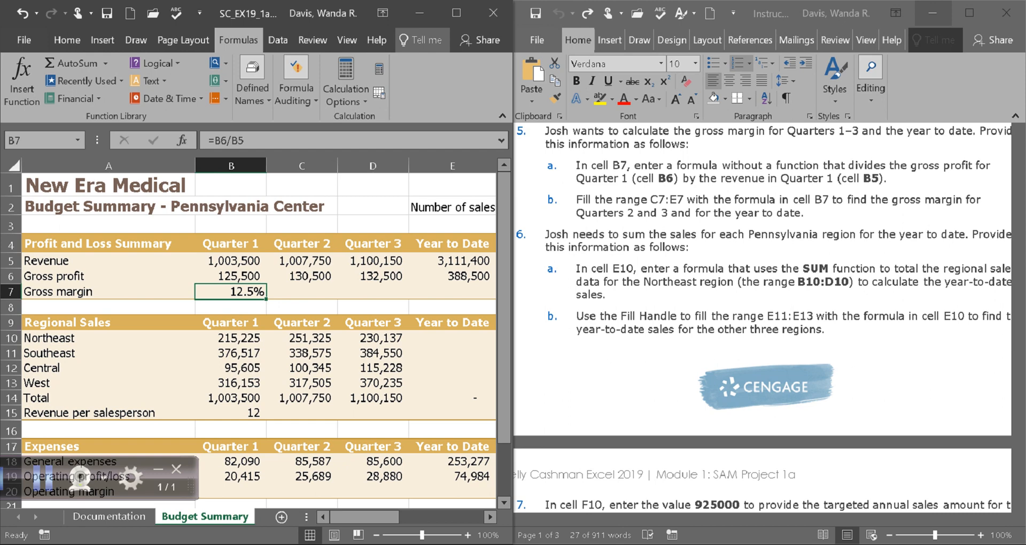
# Fill B7's formula across C7:E7, giving 12.9%, 12.0% and 12.5%.
pyautogui.moveTo(266, 299); pyautogui.dragTo(454, 298)
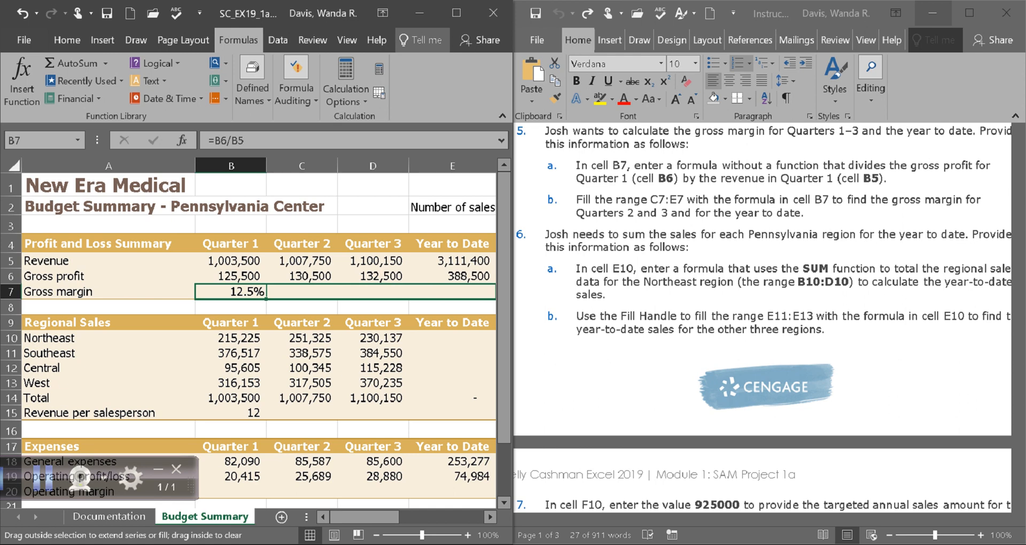
pyautogui.moveTo(454, 297); pyautogui.dragTo(455, 298)
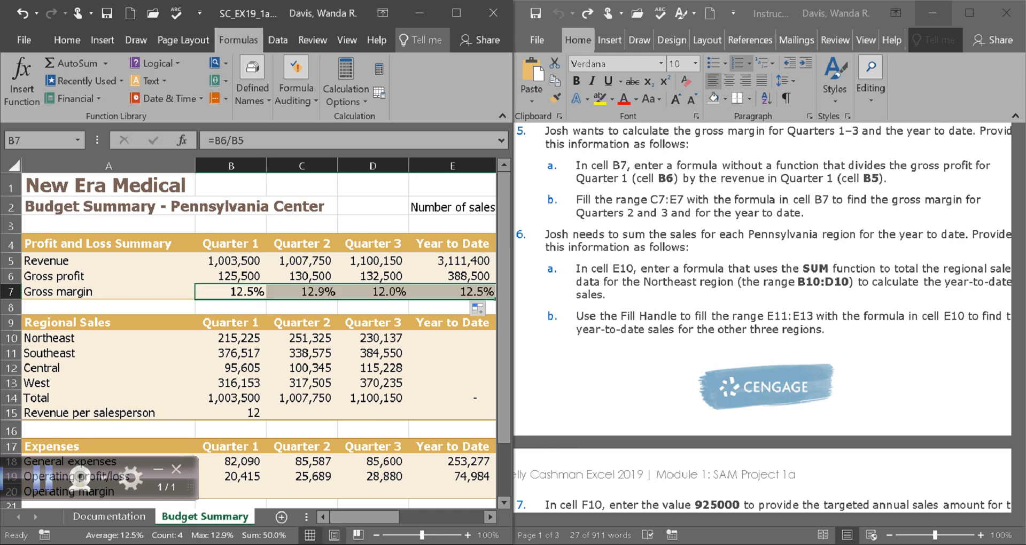
pyautogui.hscroll(2, 259, 331)
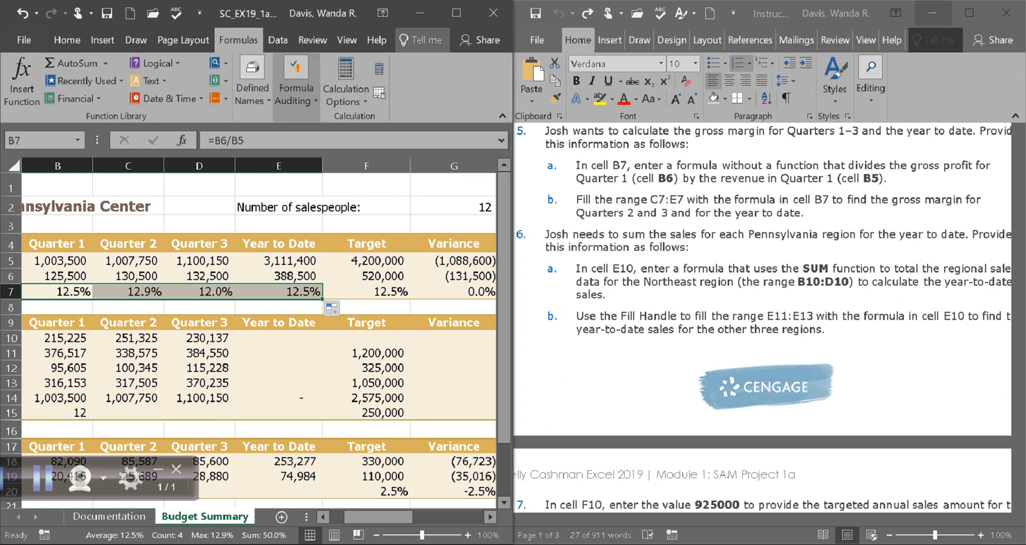
# Select SUM in Word's step 6a, then go to cell E10 in the workbook.
pyautogui.click(107, 14)
pyautogui.click(43, 477)
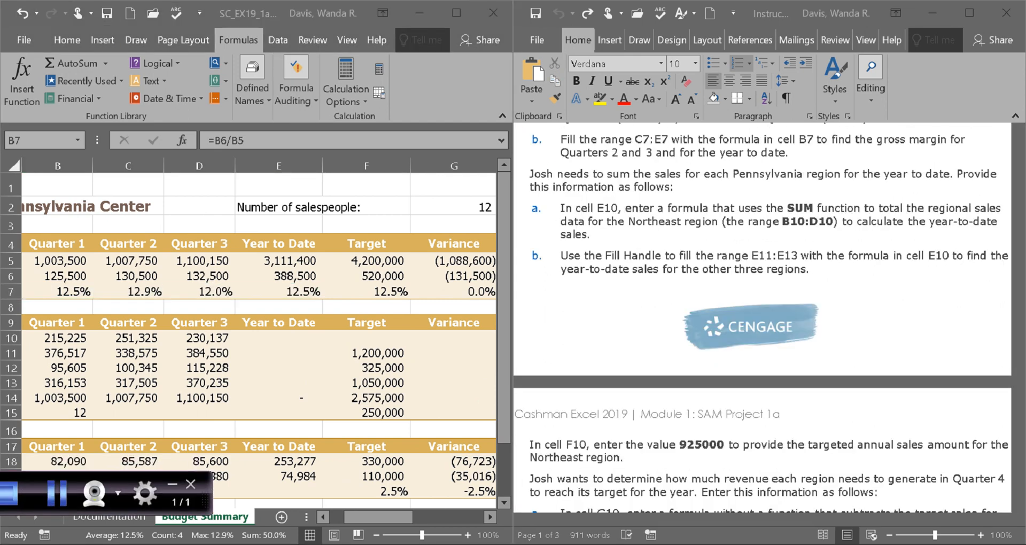
pyautogui.click(580, 207)
pyautogui.moveTo(716, 519); pyautogui.dragTo(702, 519)
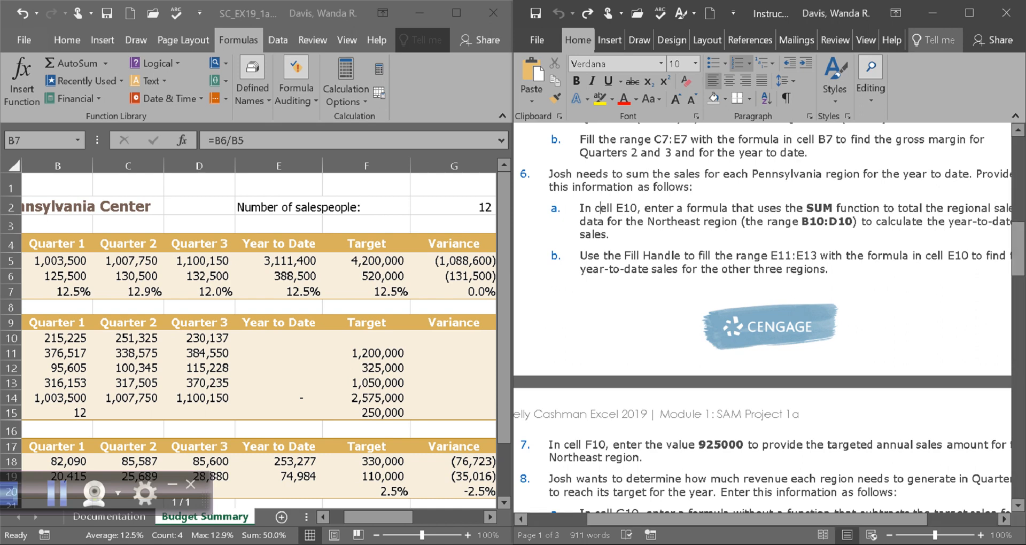
pyautogui.moveTo(806, 208); pyautogui.dragTo(833, 208)
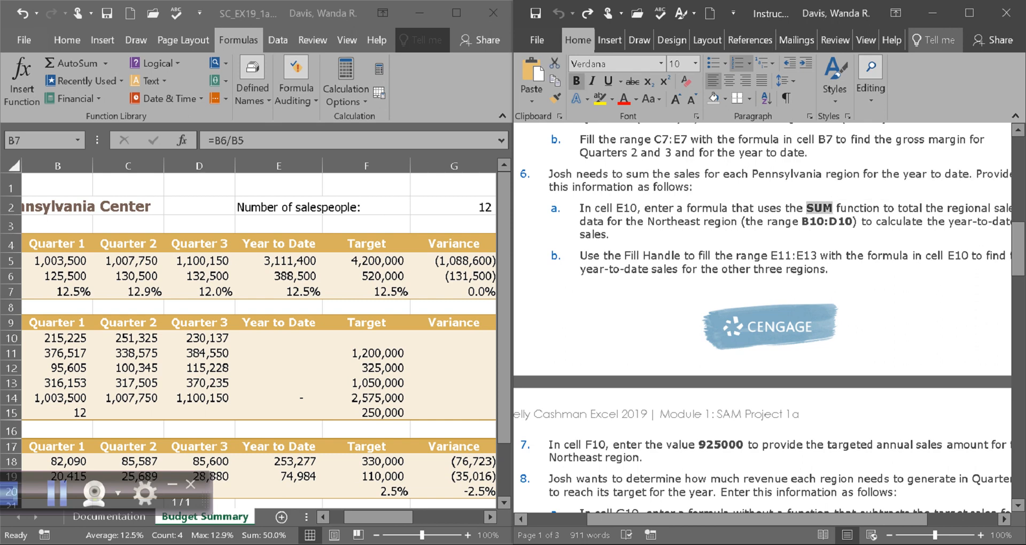
pyautogui.click(58, 492)
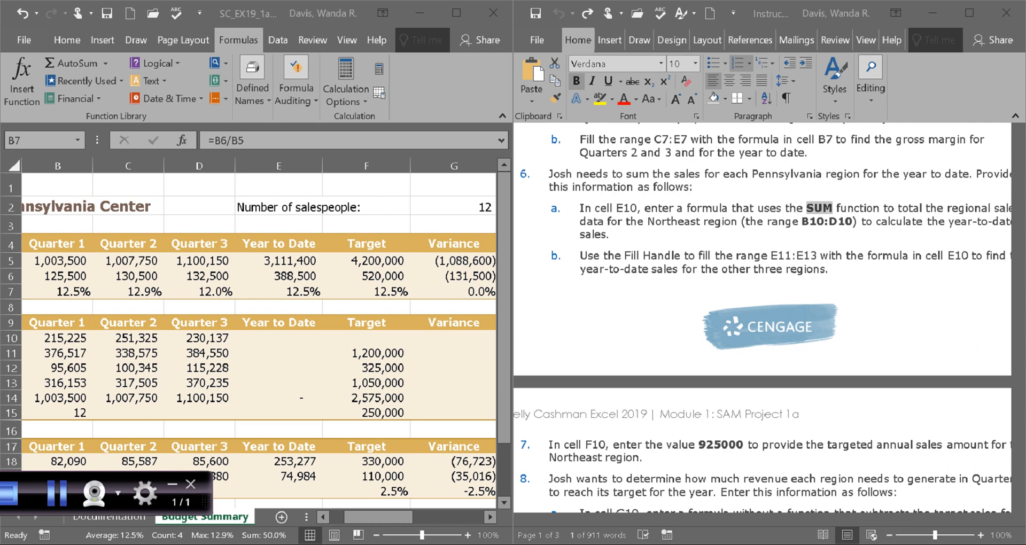
pyautogui.click(279, 337)
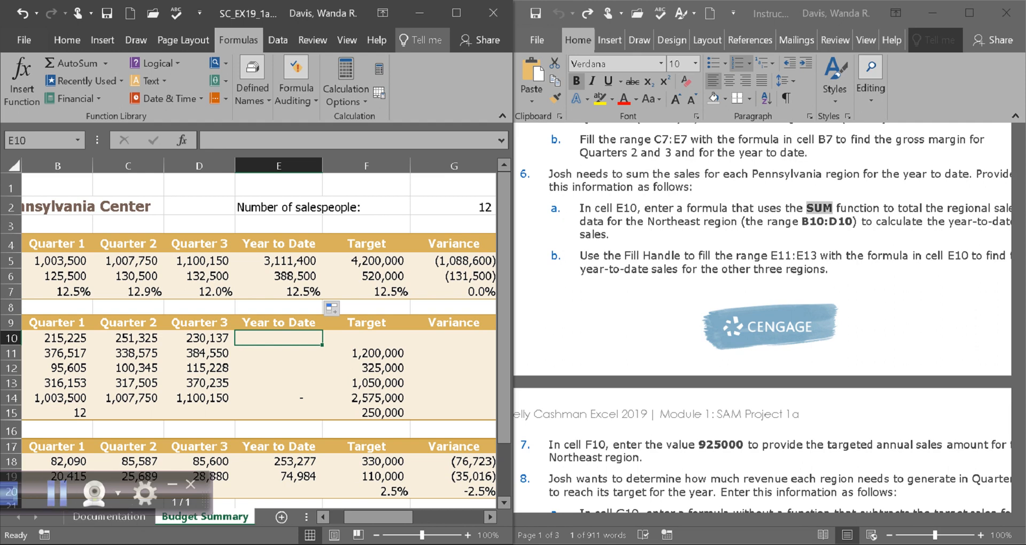
# Switch to the instructions document to read the next step.
pyautogui.click(1004, 519)
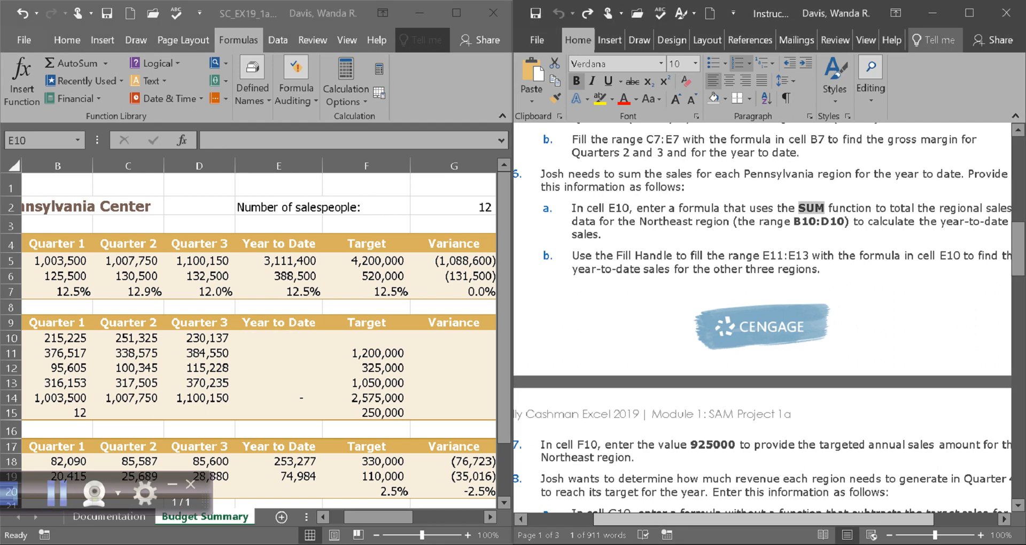
pyautogui.click(1004, 519)
pyautogui.moveTo(855, 519); pyautogui.dragTo(853, 519)
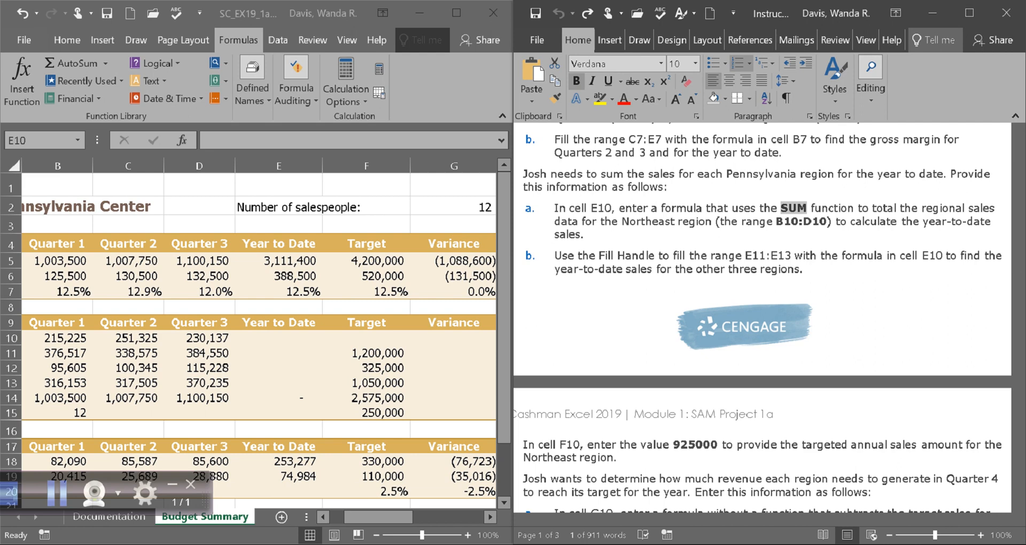
# Enter =SUM(B10,C10,D10) in E10 to total the Northeast's three quarterly sales.
pyautogui.click(278, 338)
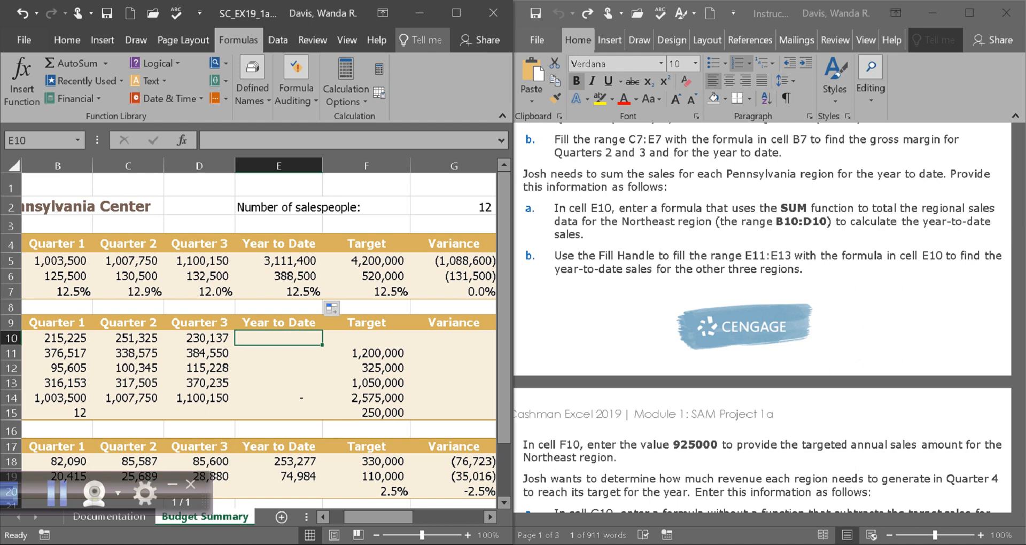
pyautogui.write('=SUM(')
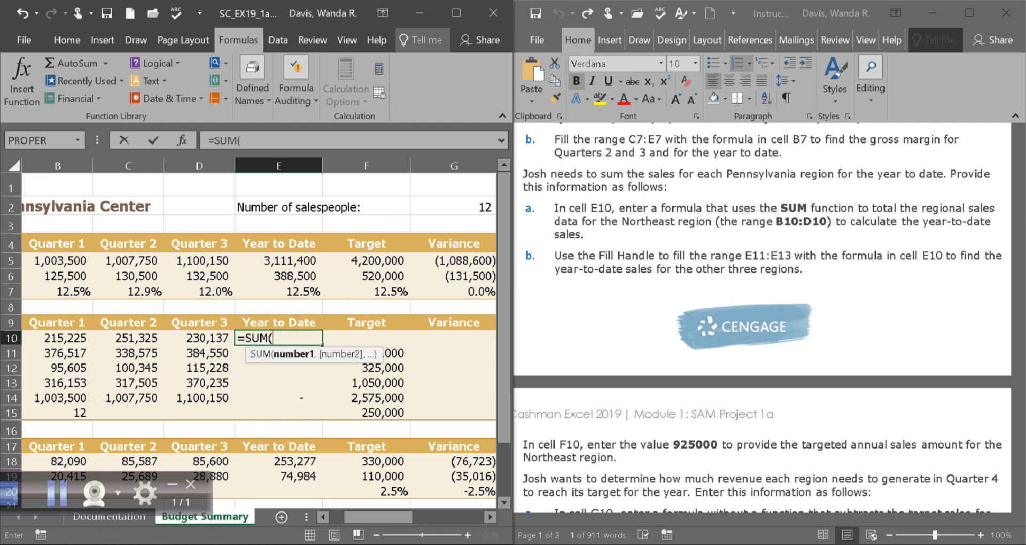
pyautogui.click(57, 338)
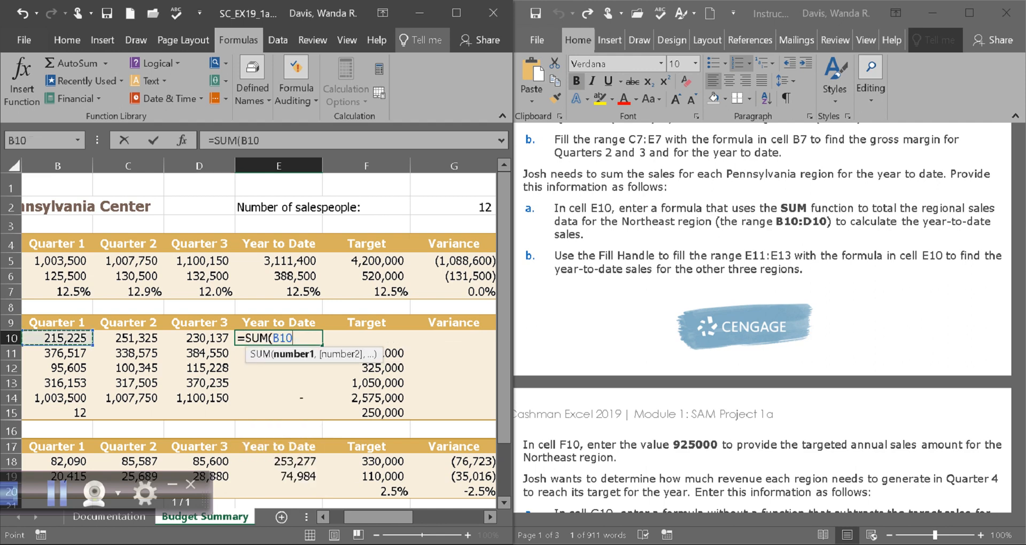
pyautogui.write(',')
pyautogui.click(128, 338)
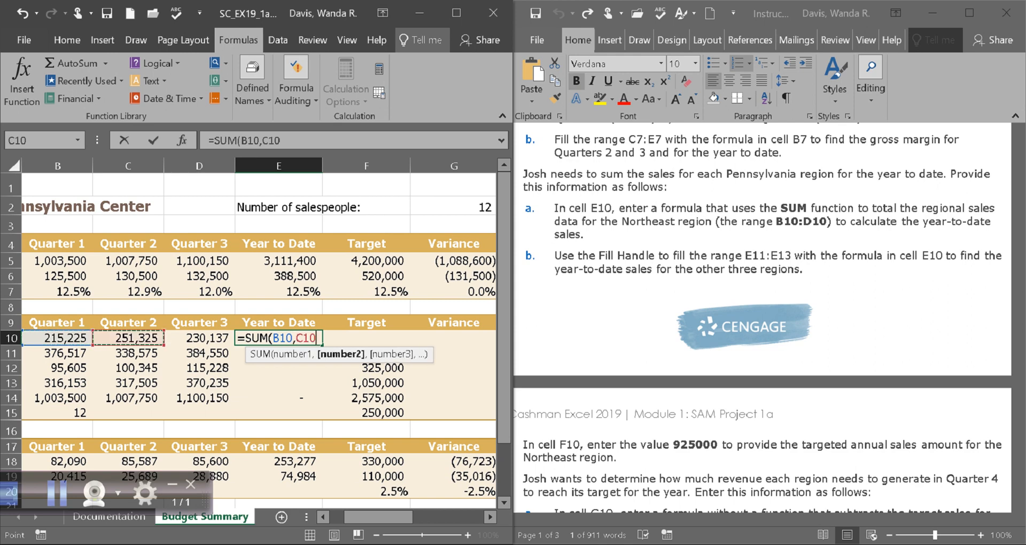
pyautogui.write(',')
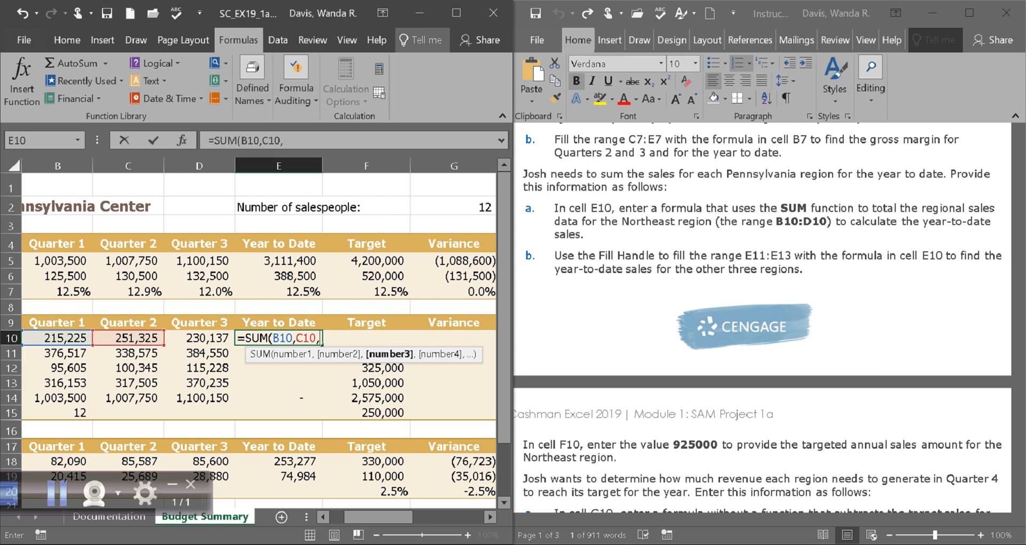
pyautogui.click(199, 338)
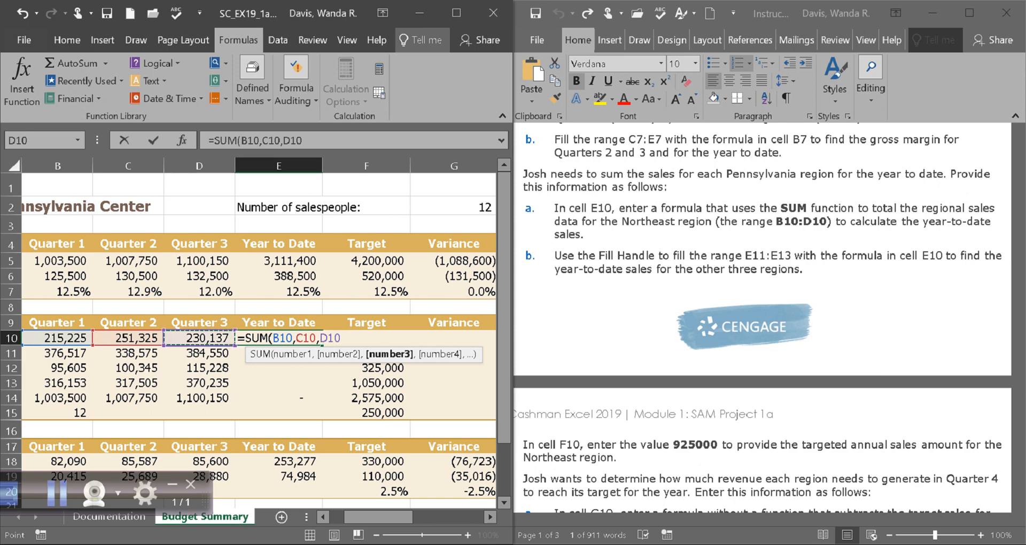
pyautogui.write(')')
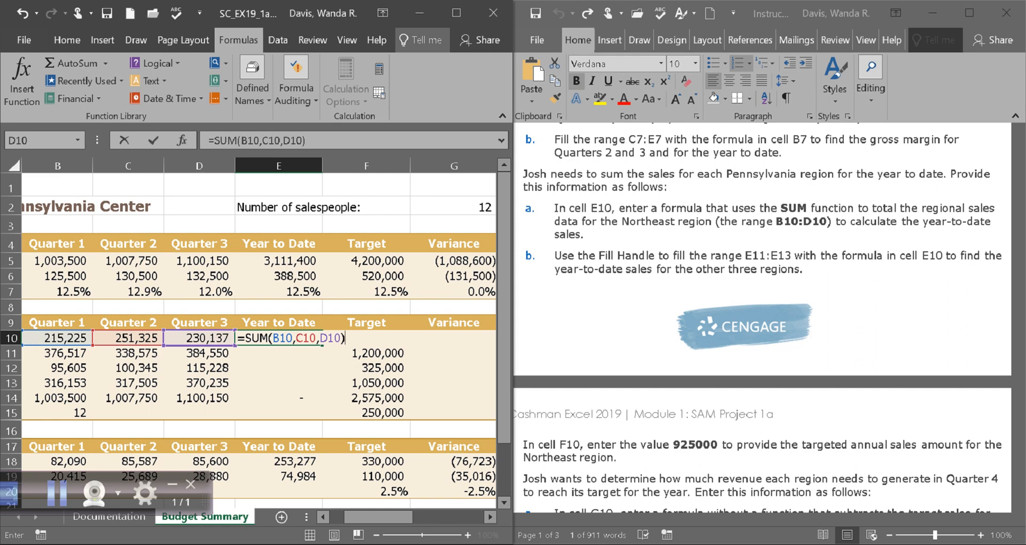
pyautogui.press('Return')
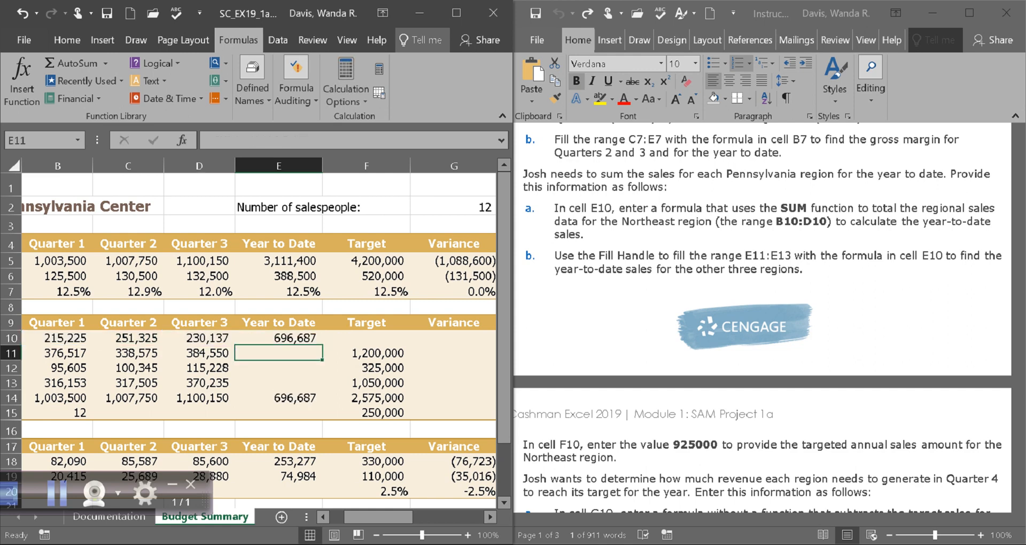
# Replace E10's formula with an AutoSum =SUM(B10:D10) over the Northeast's quarterly range.
pyautogui.click(279, 338)
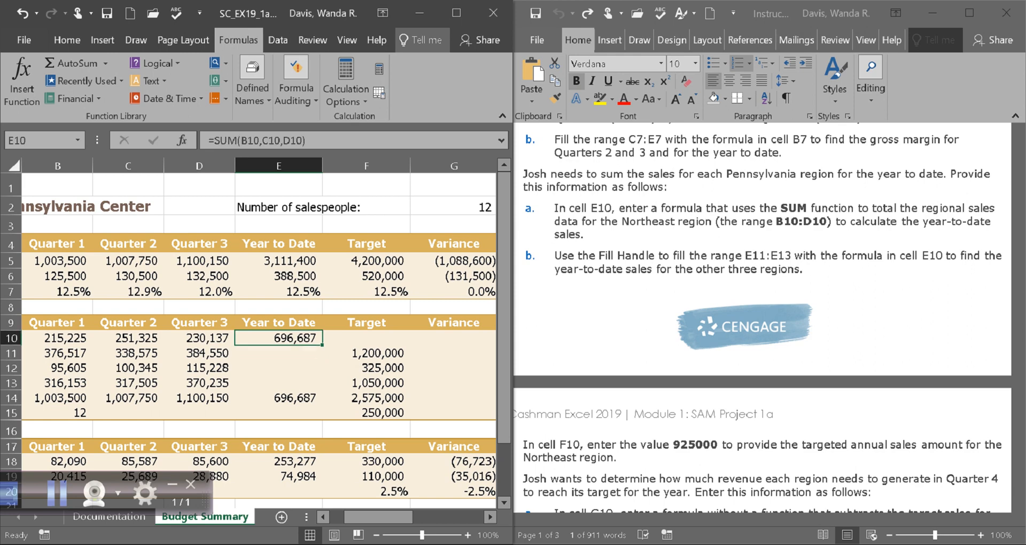
pyautogui.press('Delete')
pyautogui.click(279, 368)
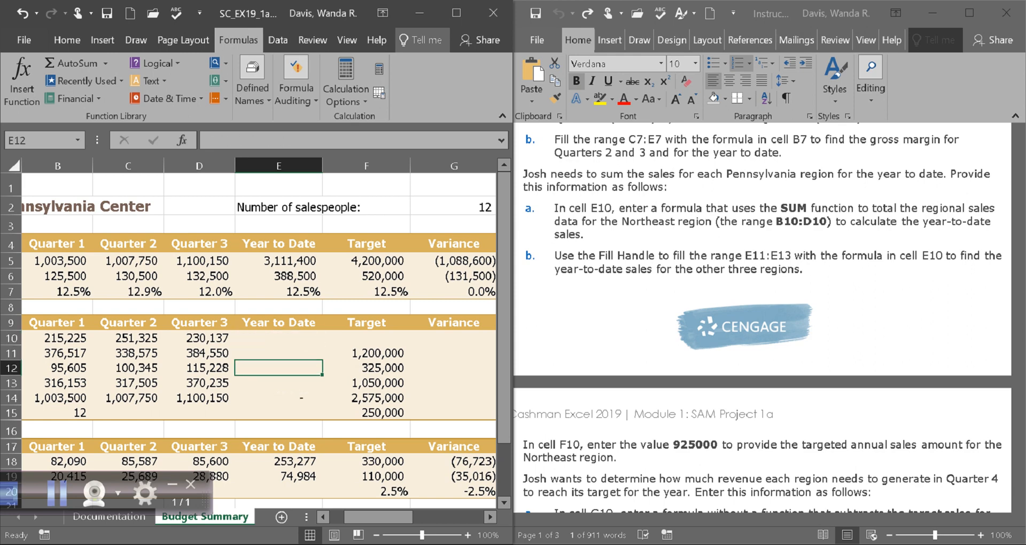
pyautogui.click(279, 338)
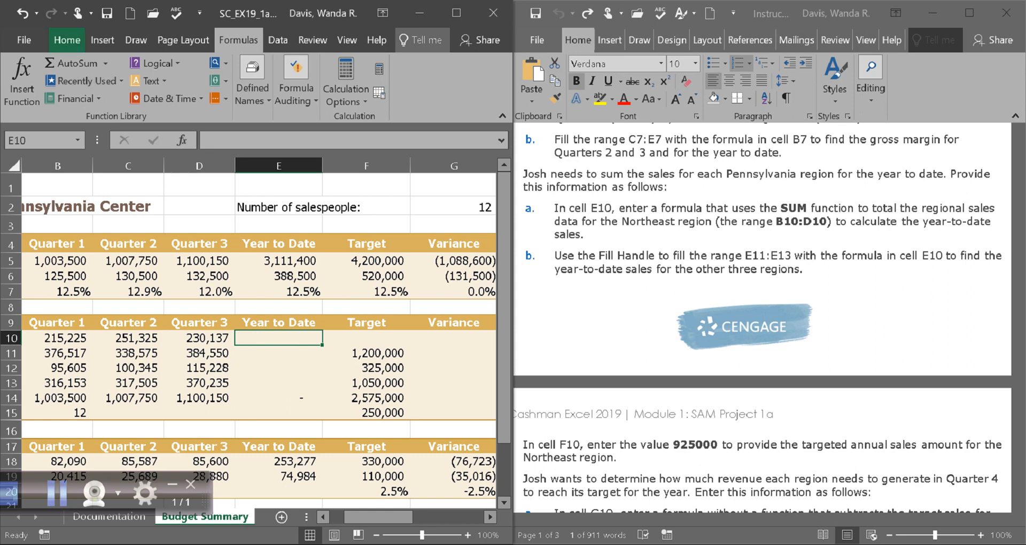
pyautogui.click(67, 40)
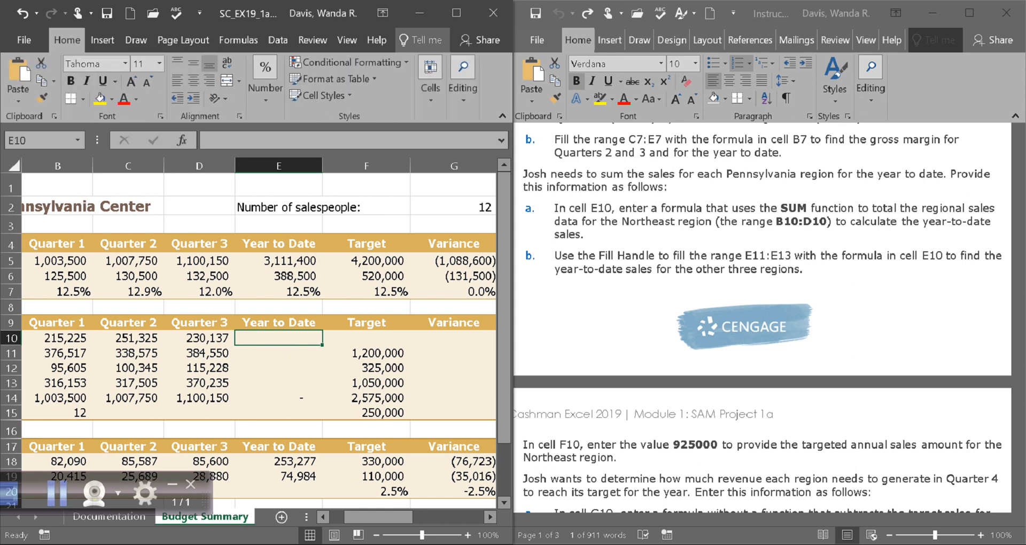
pyautogui.click(462, 80)
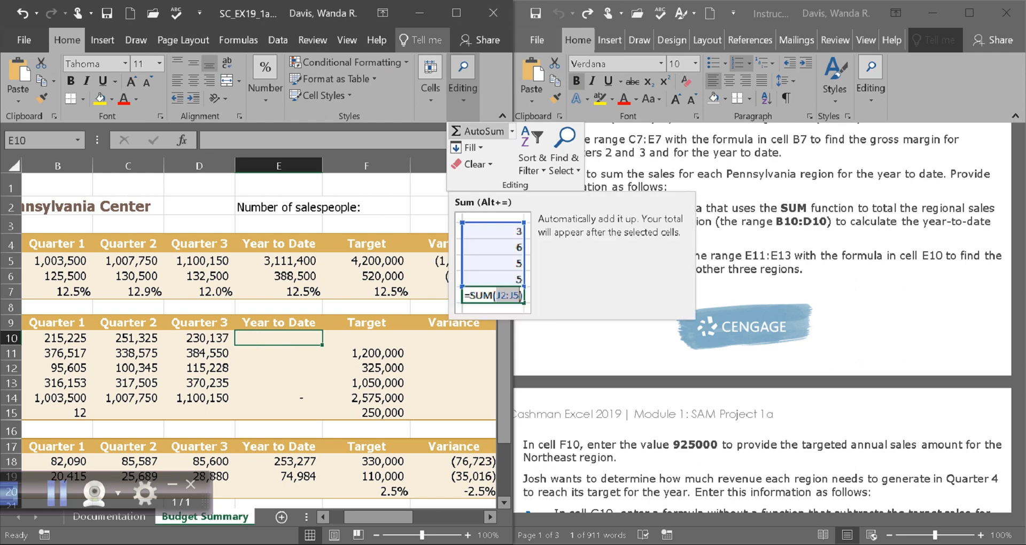
pyautogui.click(477, 131)
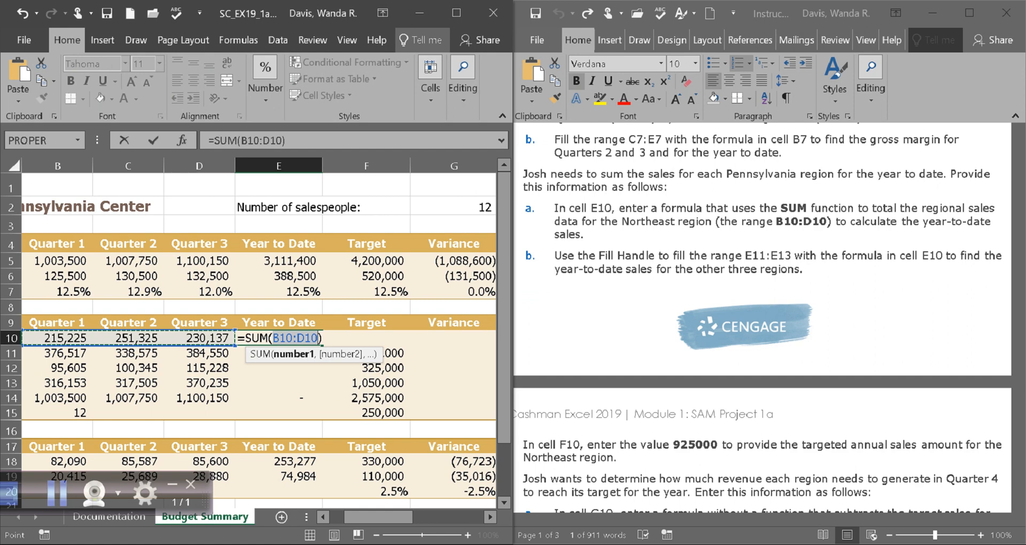
pyautogui.press('Return')
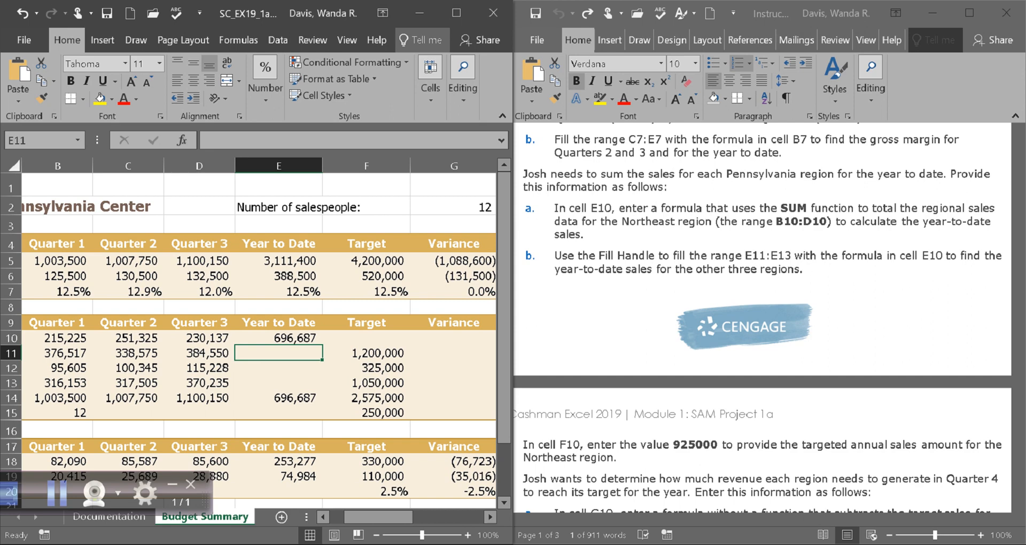
pyautogui.doubleClick(793, 208)
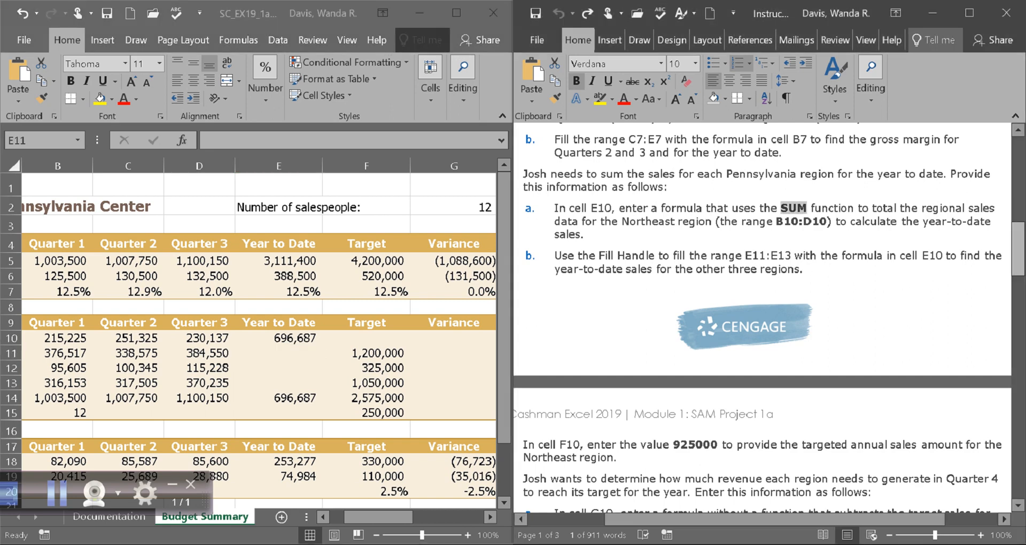
pyautogui.moveTo(1018, 249); pyautogui.dragTo(1017, 403)
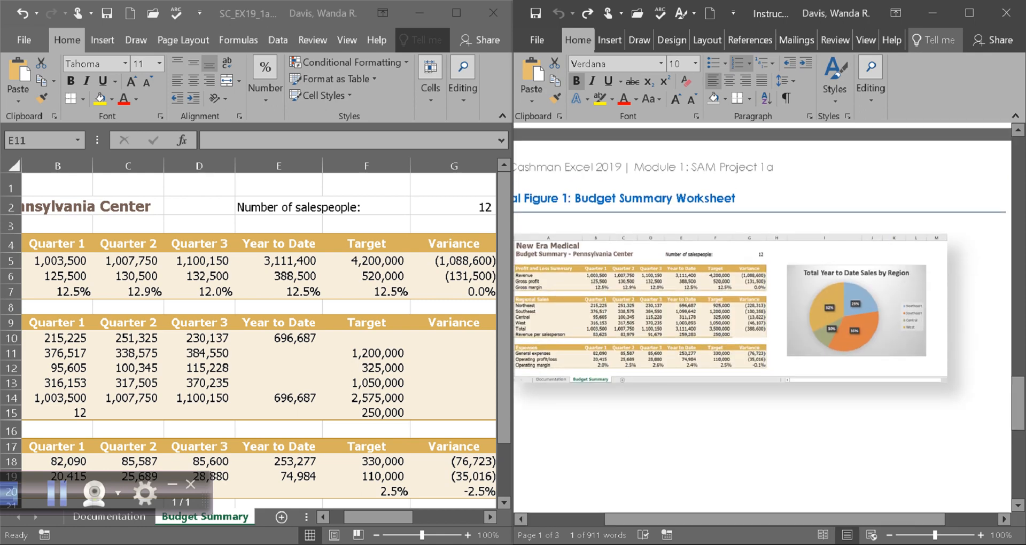
pyautogui.moveTo(935, 535); pyautogui.dragTo(939, 535)
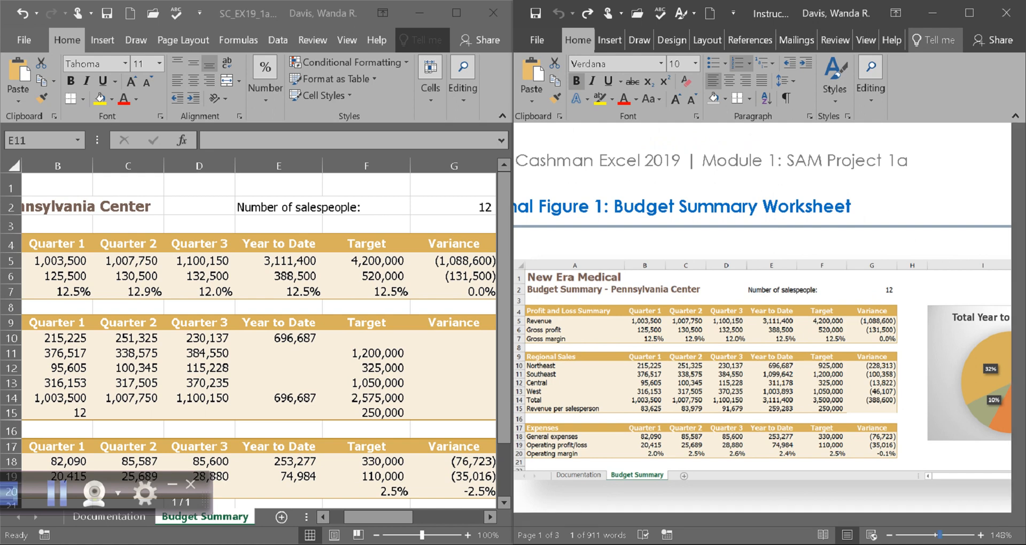
pyautogui.moveTo(939, 535); pyautogui.dragTo(936, 535)
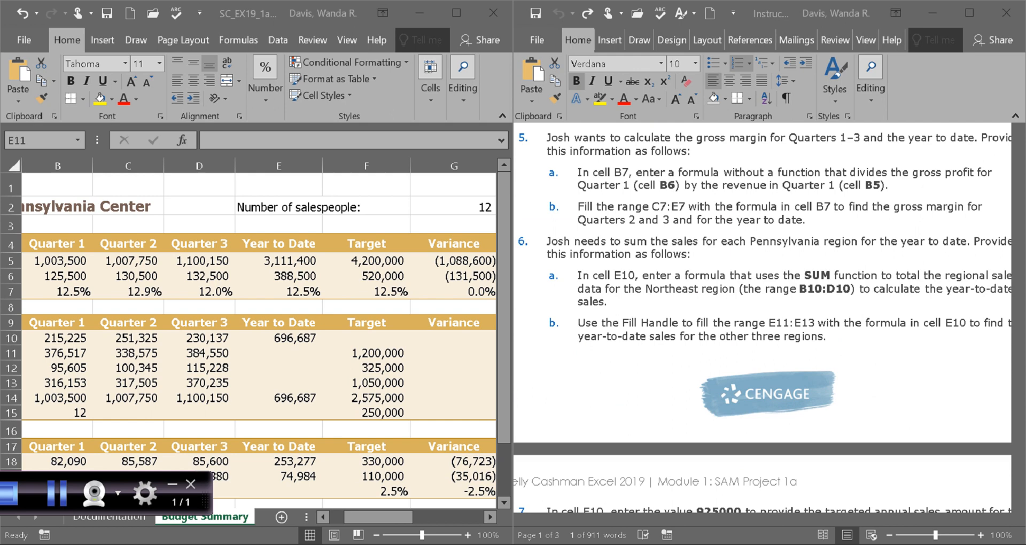
pyautogui.doubleClick(817, 275)
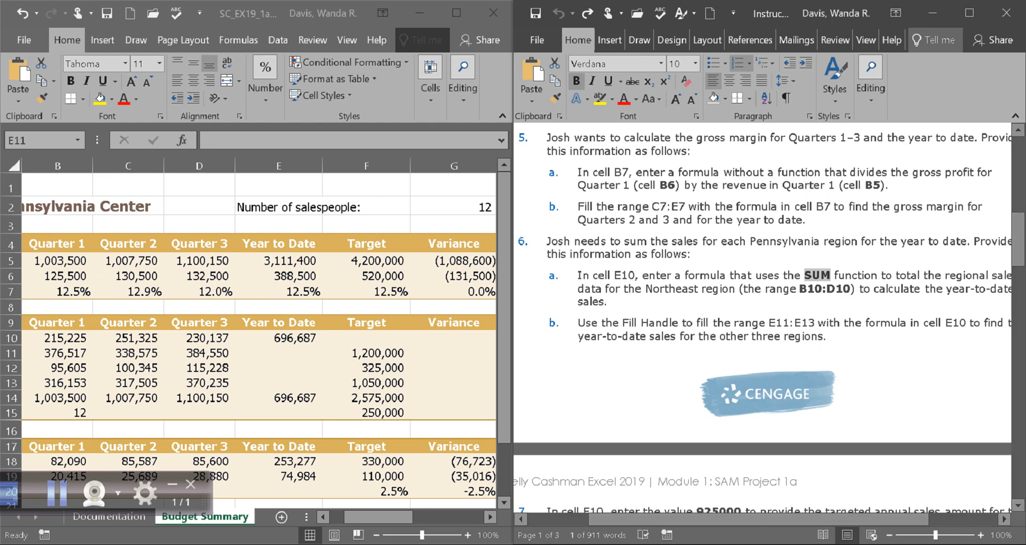
pyautogui.click(57, 493)
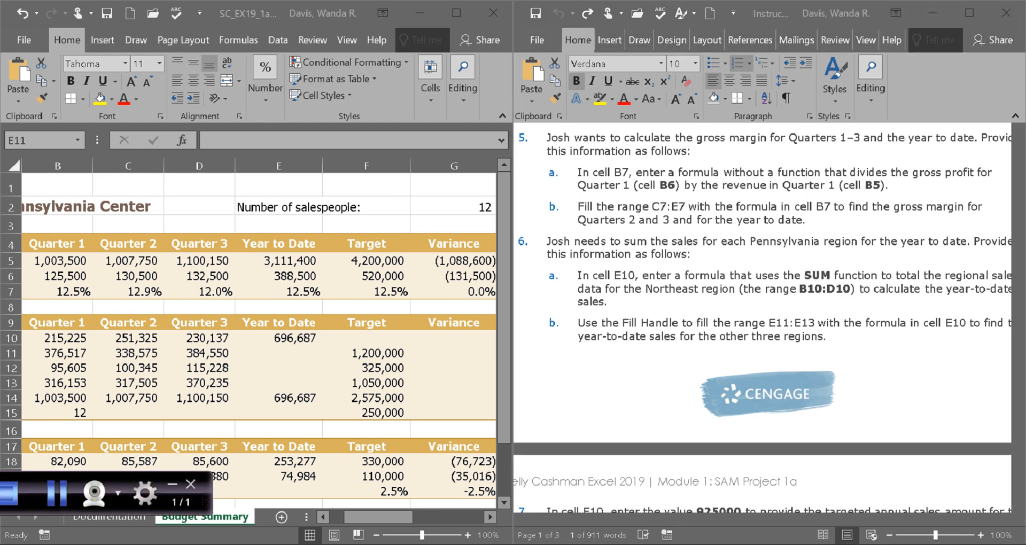
pyautogui.click(279, 338)
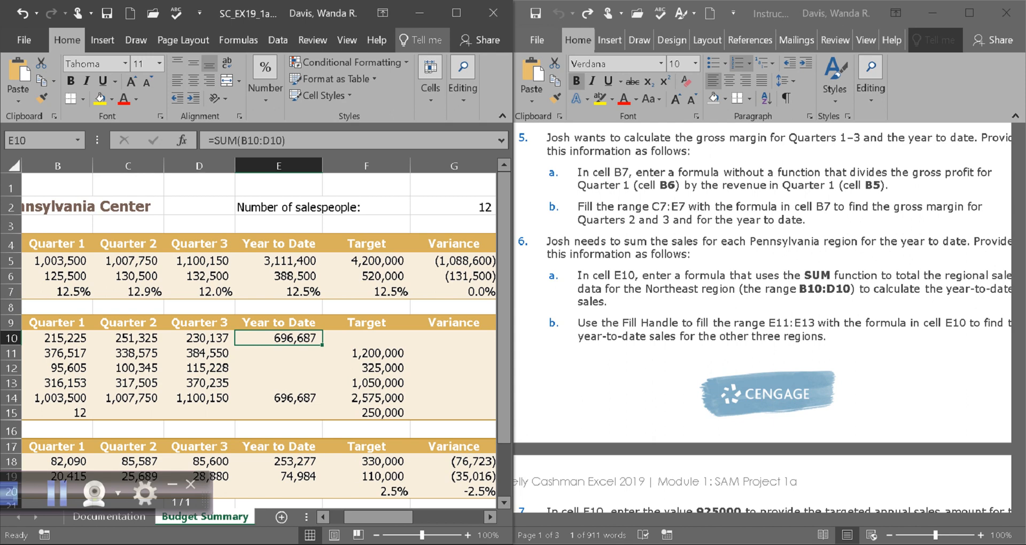
# Fill the E10 SUM formula down to E13, giving 1,099,642, 311,178 and 1,003,893.
pyautogui.moveTo(322, 345); pyautogui.dragTo(322, 389)
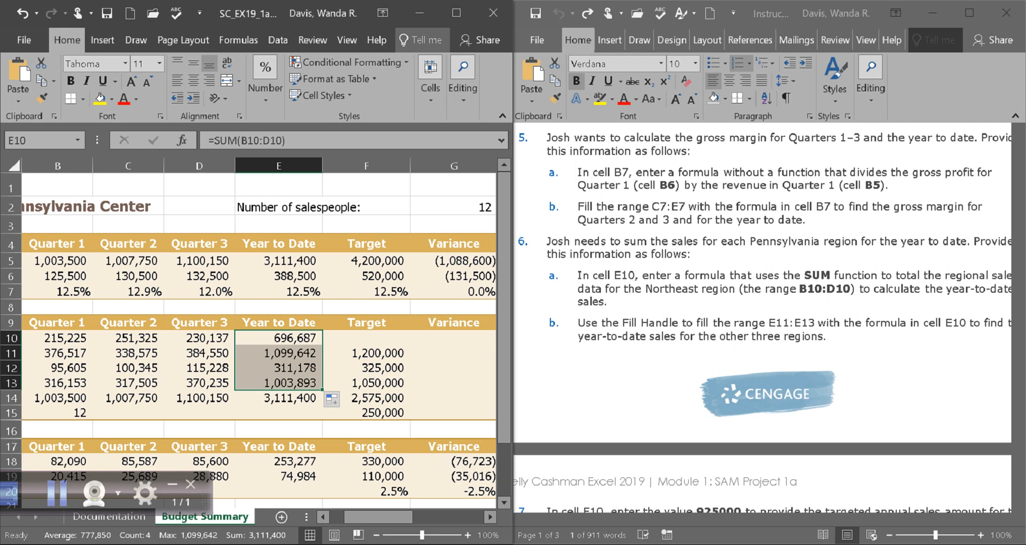
pyautogui.click(1018, 239)
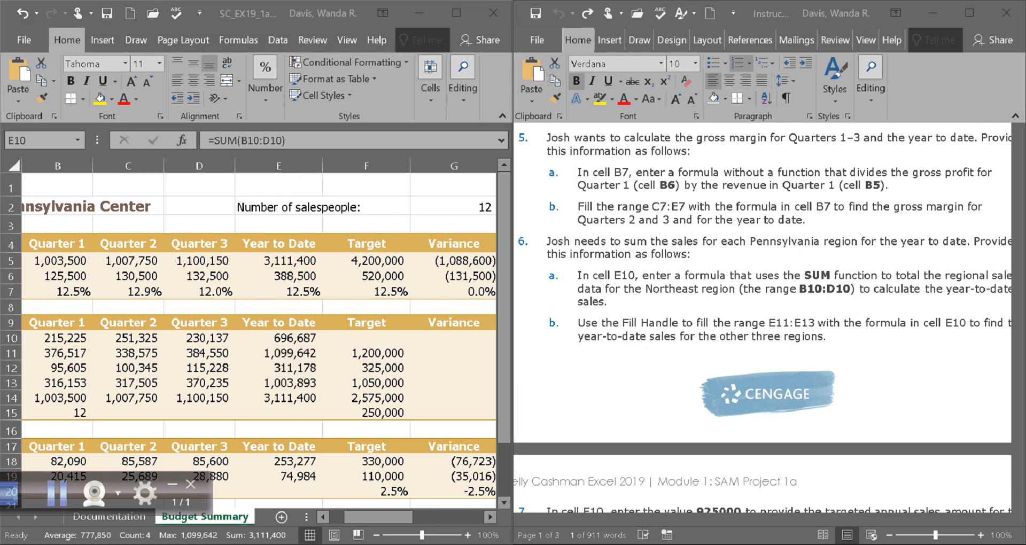
pyautogui.moveTo(1018, 238); pyautogui.dragTo(1018, 394)
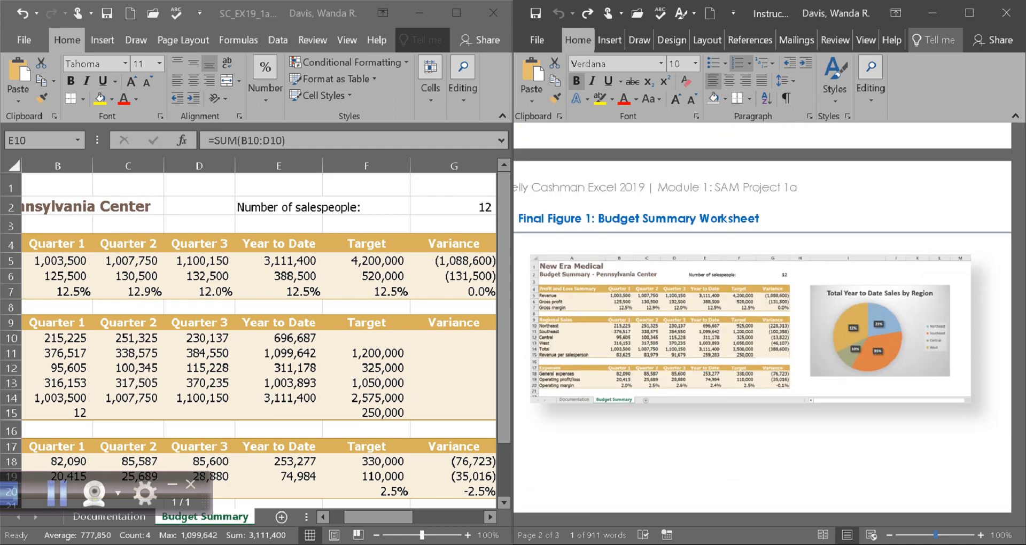
# Scroll the Word instructions down past Final Figure 1 to steps 7–9.
pyautogui.keyDown('ctrl'); pyautogui.scroll(6, 764, 320); pyautogui.keyUp('ctrl')
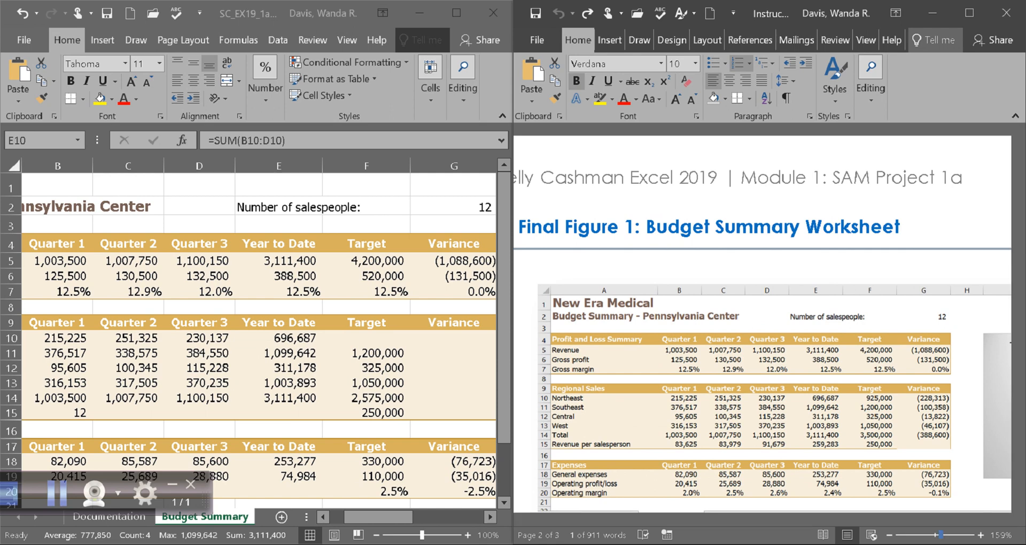
pyautogui.keyDown('ctrl'); pyautogui.scroll(-2, 770, 320); pyautogui.keyUp('ctrl')
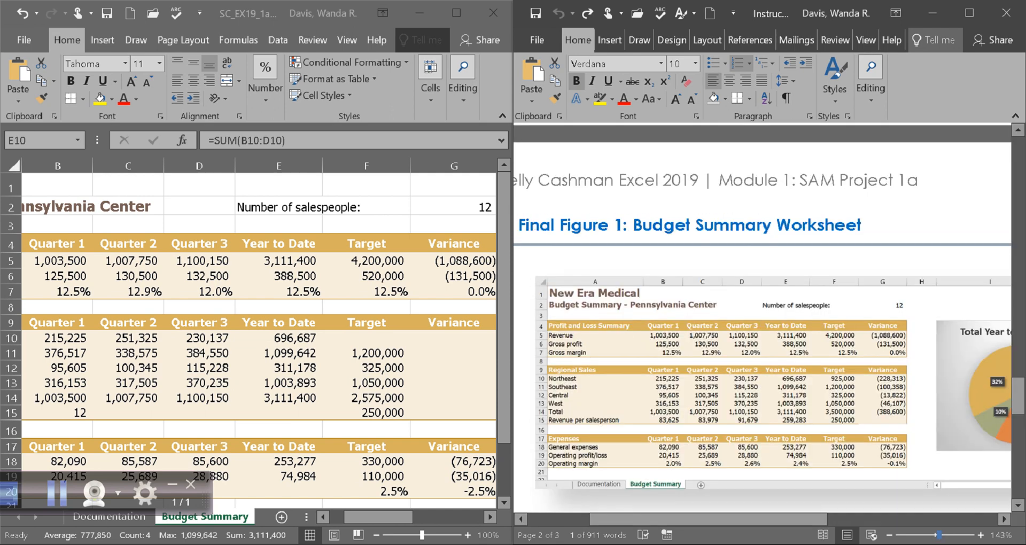
pyautogui.keyDown('ctrl'); pyautogui.scroll(-2, 769, 320); pyautogui.keyUp('ctrl')
pyautogui.moveTo(1018, 401); pyautogui.dragTo(1018, 240)
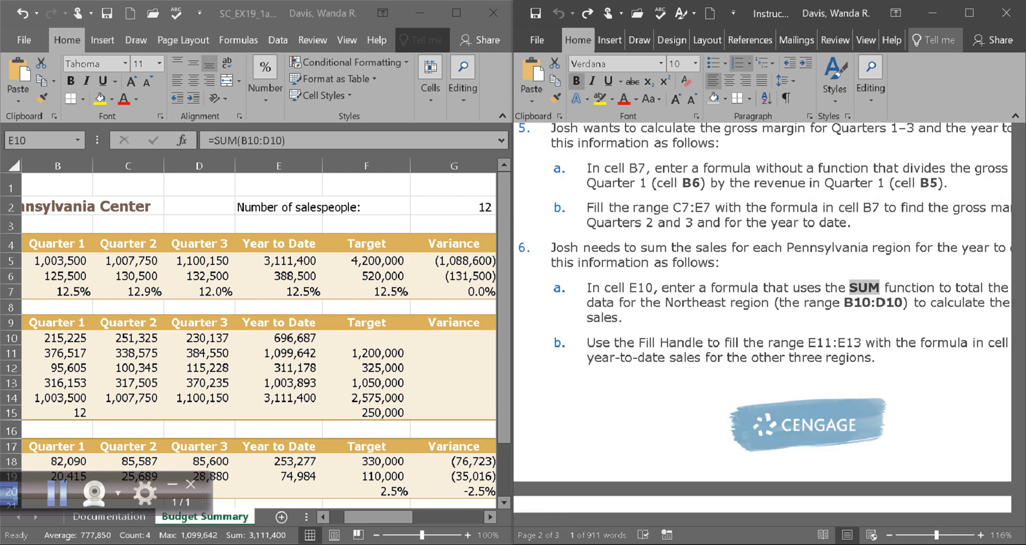
# Back in the budget workbook, select the Northeast target cell F10.
pyautogui.click(107, 13)
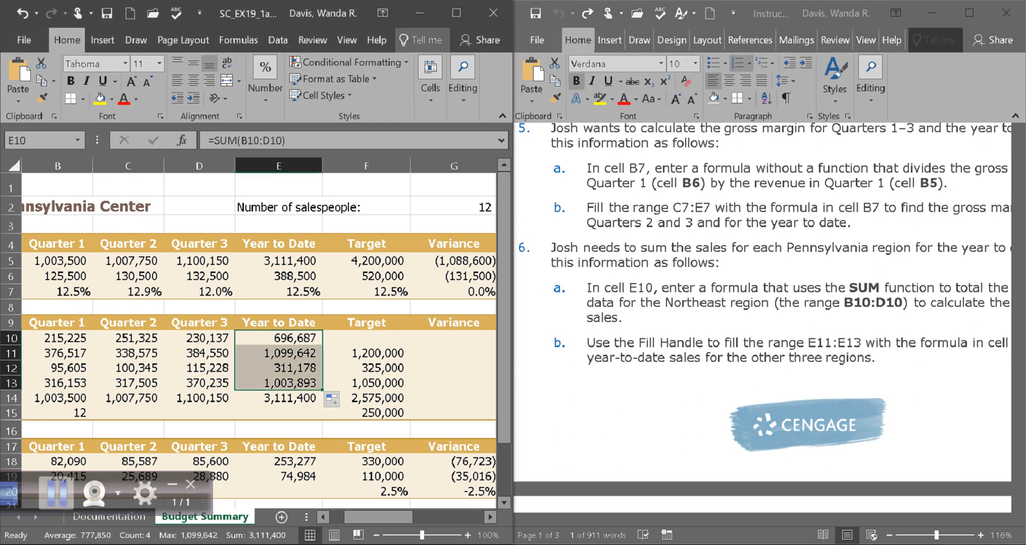
pyautogui.click(56, 491)
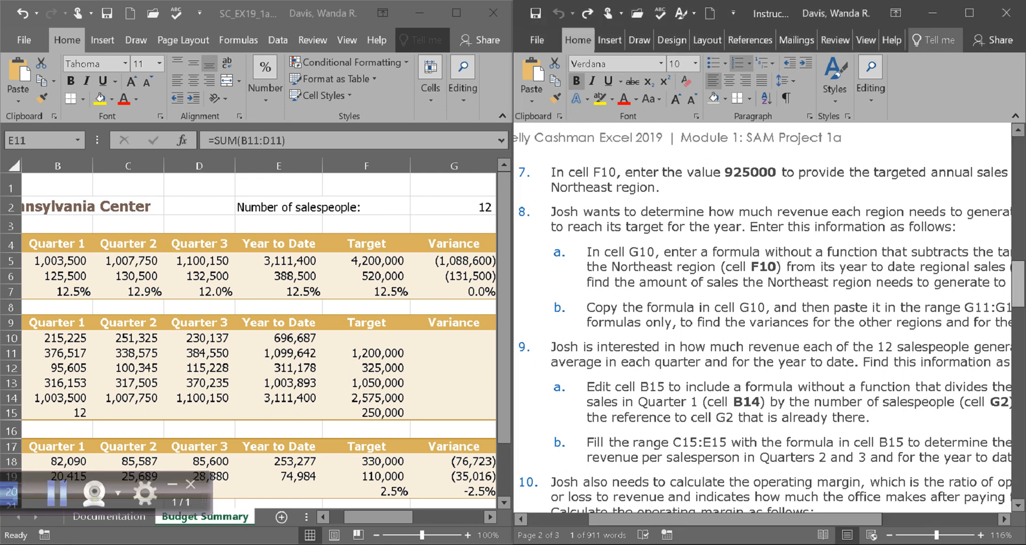
pyautogui.moveTo(1018, 283)
pyautogui.mouseDown()
pyautogui.moveTo(1018, 387)
pyautogui.moveTo(1017, 270)
pyautogui.mouseUp()
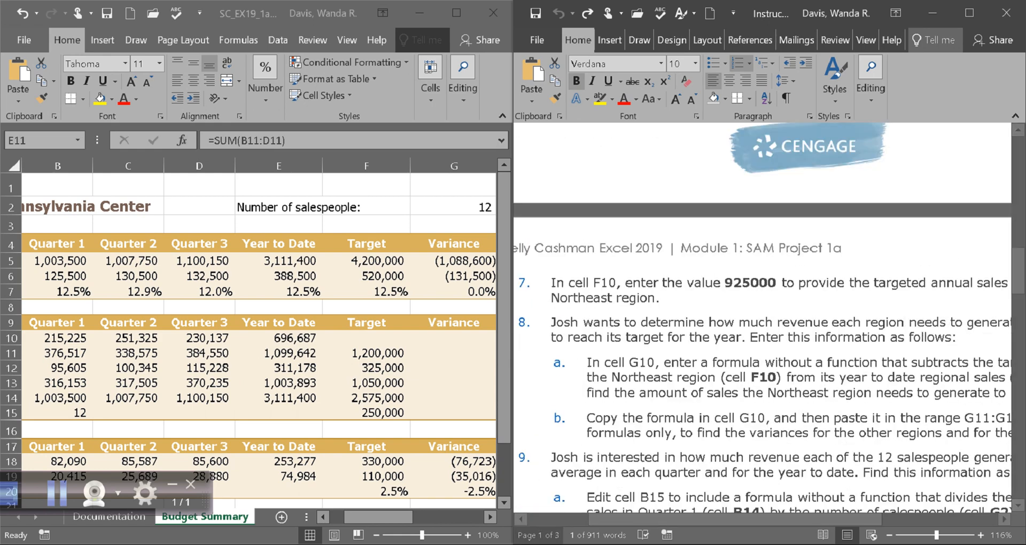
pyautogui.moveTo(735, 519); pyautogui.dragTo(729, 518)
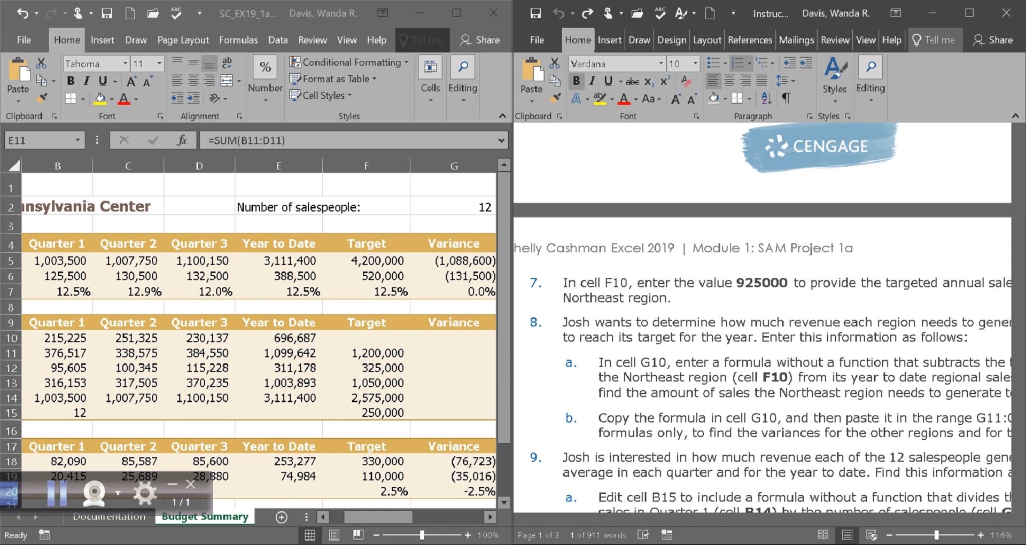
pyautogui.click(366, 338)
pyautogui.click(366, 338)
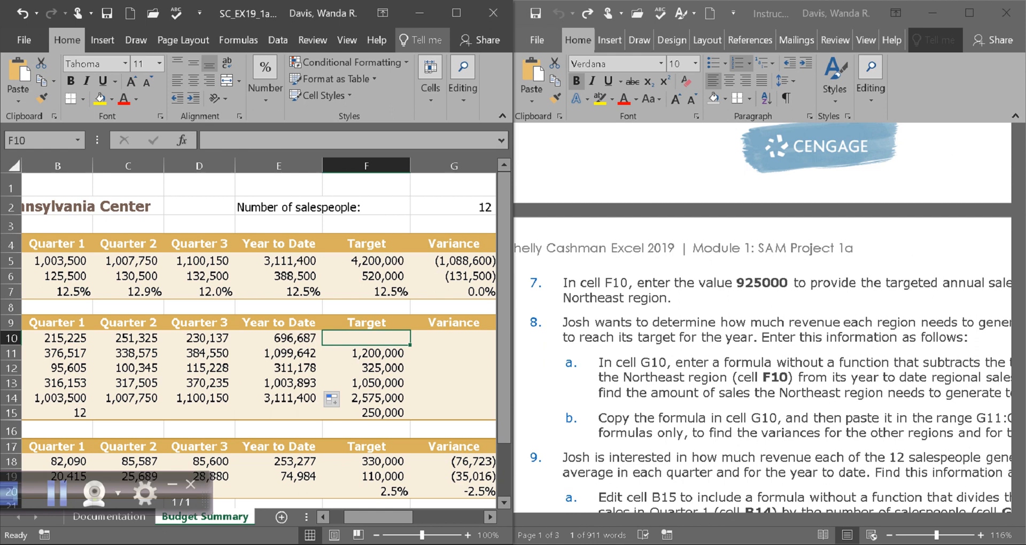
# Enter 925,000 as the Northeast target in F10, raising the target total to 3,500,000.
pyautogui.moveTo(732, 519)
pyautogui.mouseDown()
pyautogui.moveTo(860, 519)
pyautogui.moveTo(750, 519)
pyautogui.mouseUp()
pyautogui.click(366, 338)
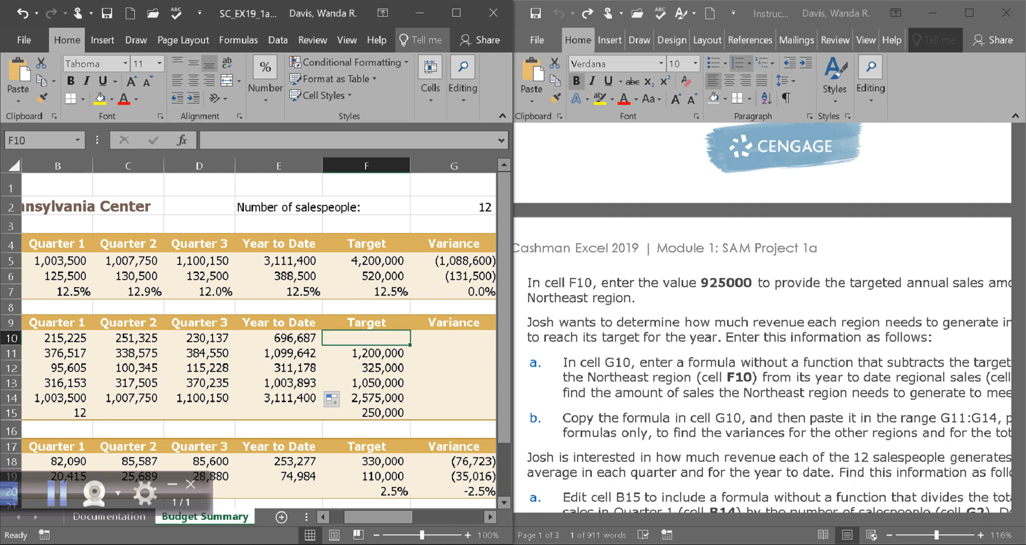
pyautogui.write('925')
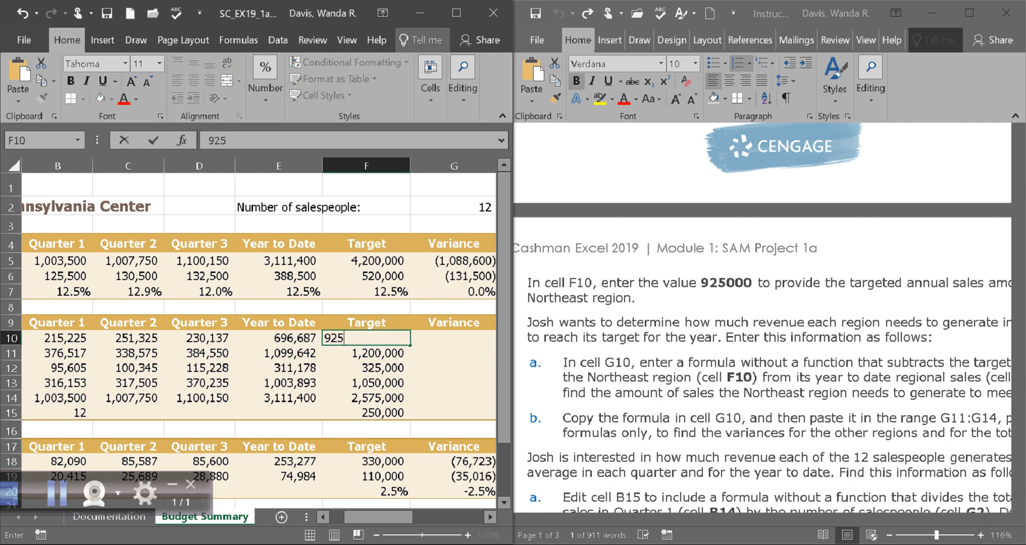
pyautogui.write('000')
pyautogui.press('Return')
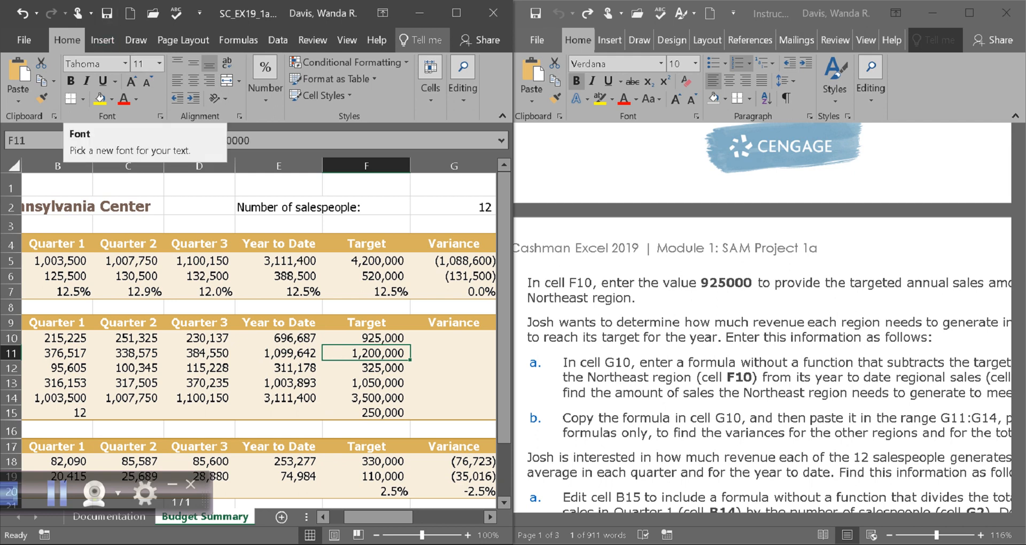
pyautogui.hotkey('alt', 'Tab')
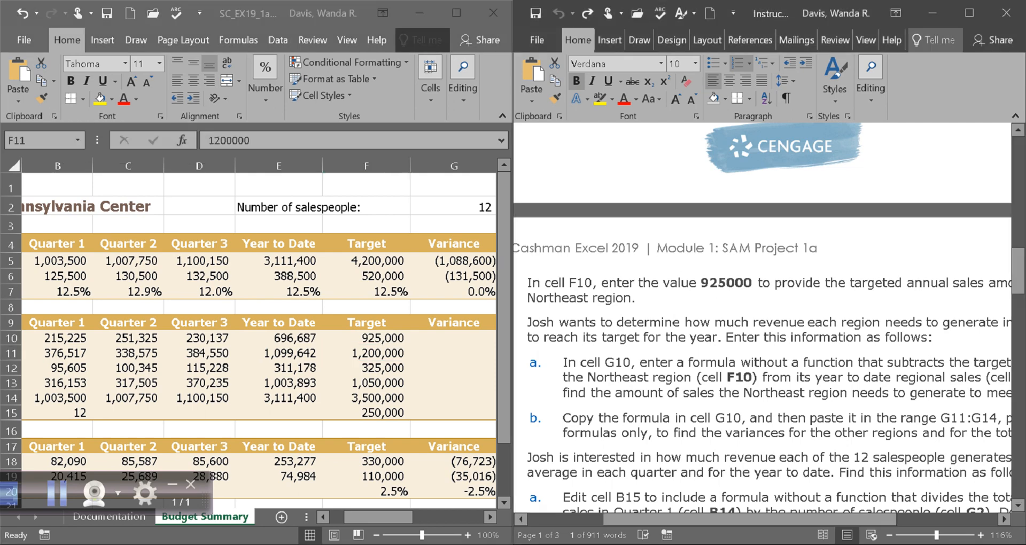
pyautogui.moveTo(750, 520); pyautogui.dragTo(722, 519)
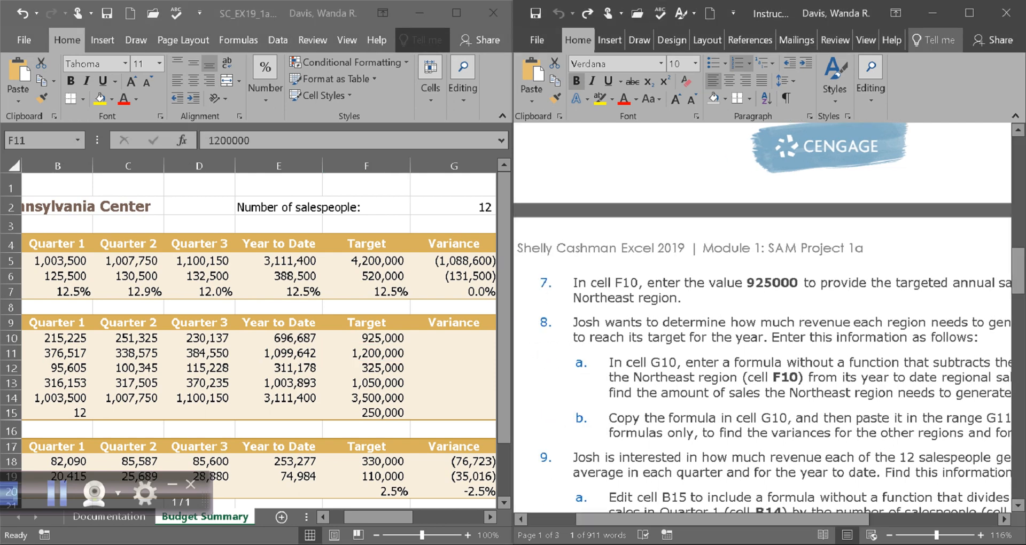
# Scroll through steps 8–12, then go back to the top of the instructions.
pyautogui.scroll(-3, 764, 315)
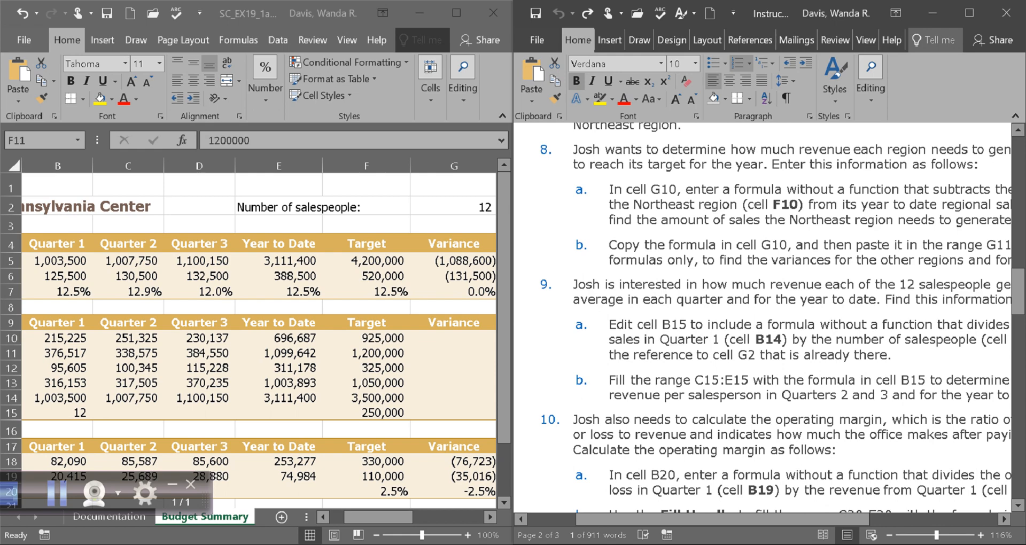
pyautogui.moveTo(1017, 292); pyautogui.dragTo(1018, 396)
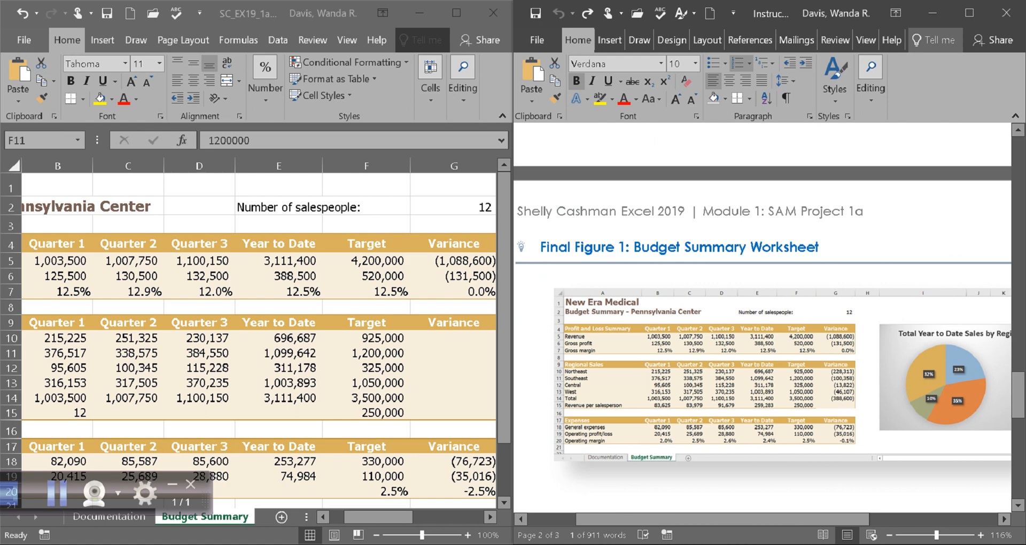
pyautogui.moveTo(1018, 396); pyautogui.dragTo(1018, 166)
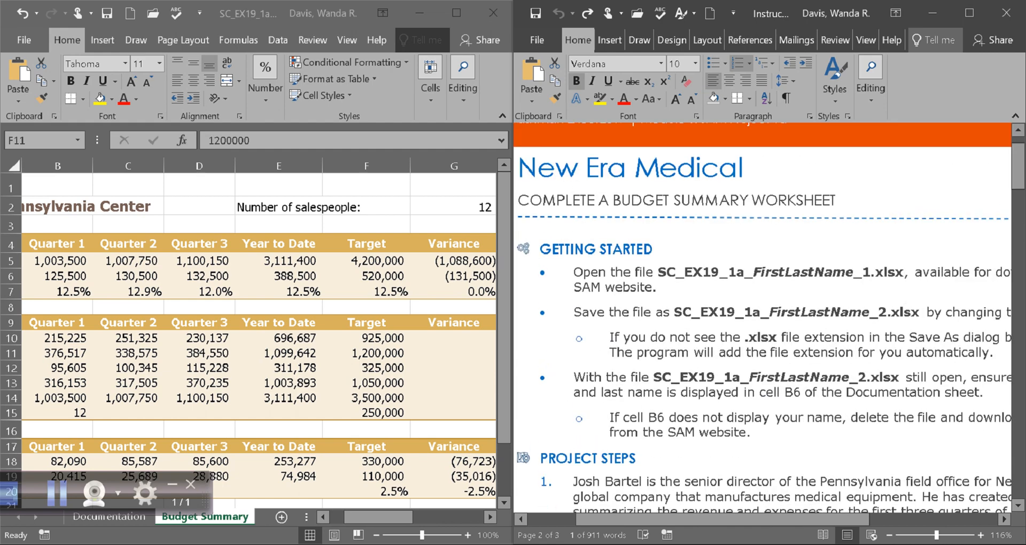